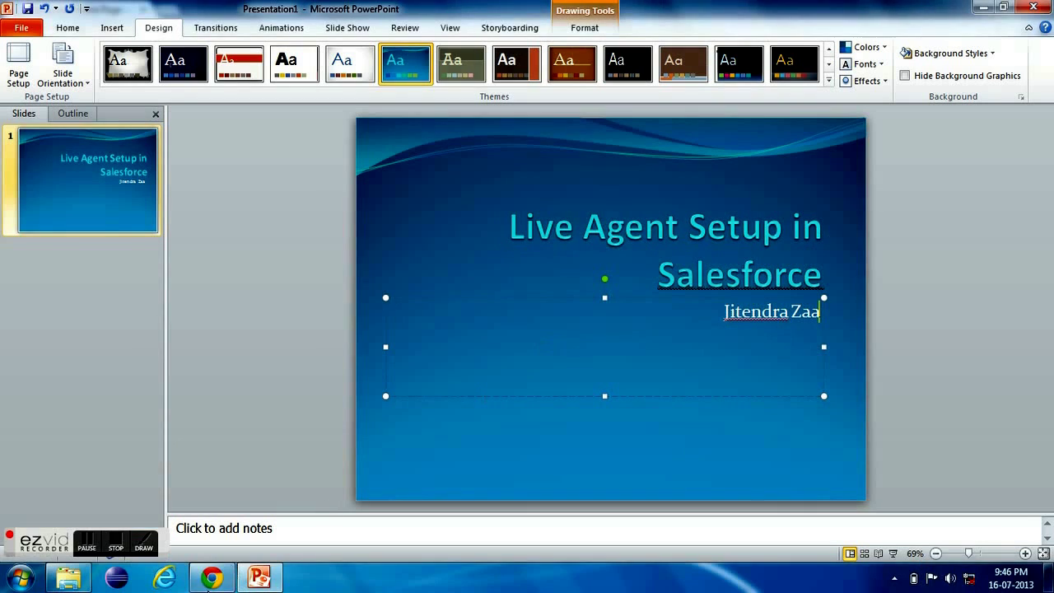
Switch to Chrome and open Setup's Company Profile > Company Information page
left_click(211, 578)
scroll(140, 331, "down", 3)
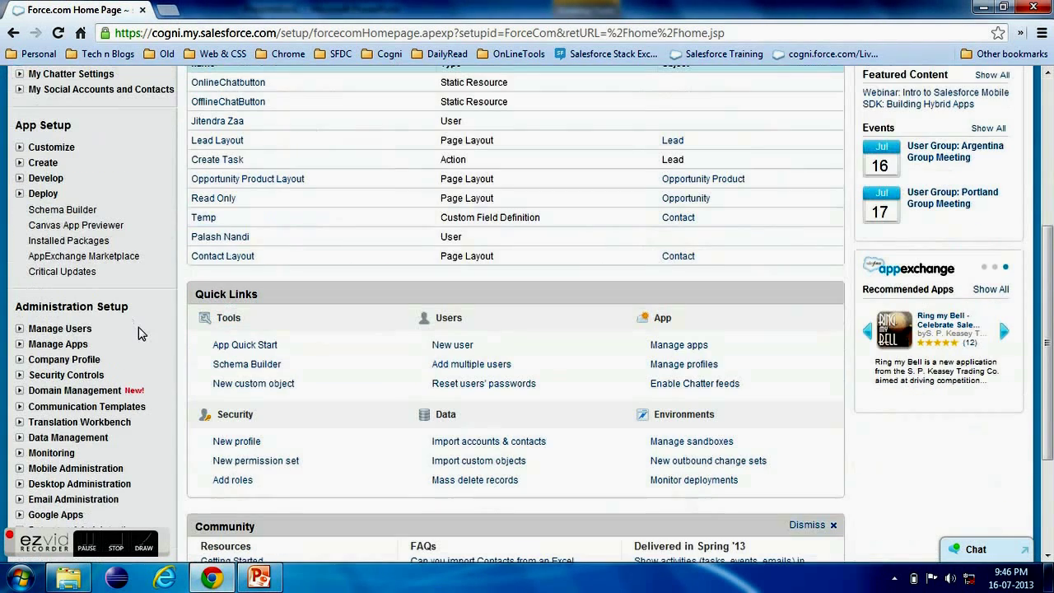
scroll(138, 327, "down", 1)
scroll(137, 328, "down", 1)
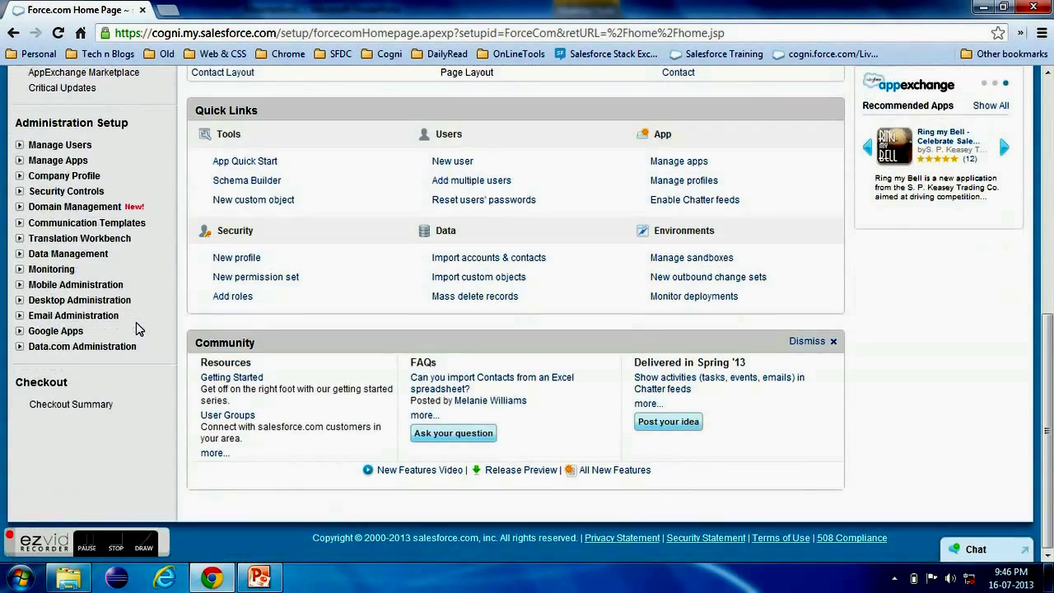
left_click(22, 178)
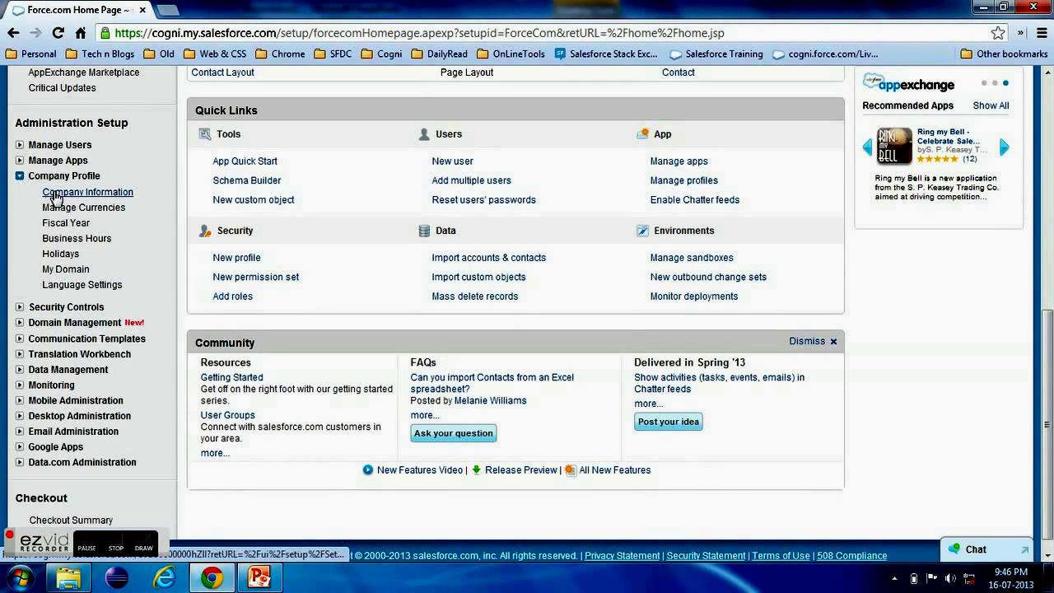
left_click(77, 193)
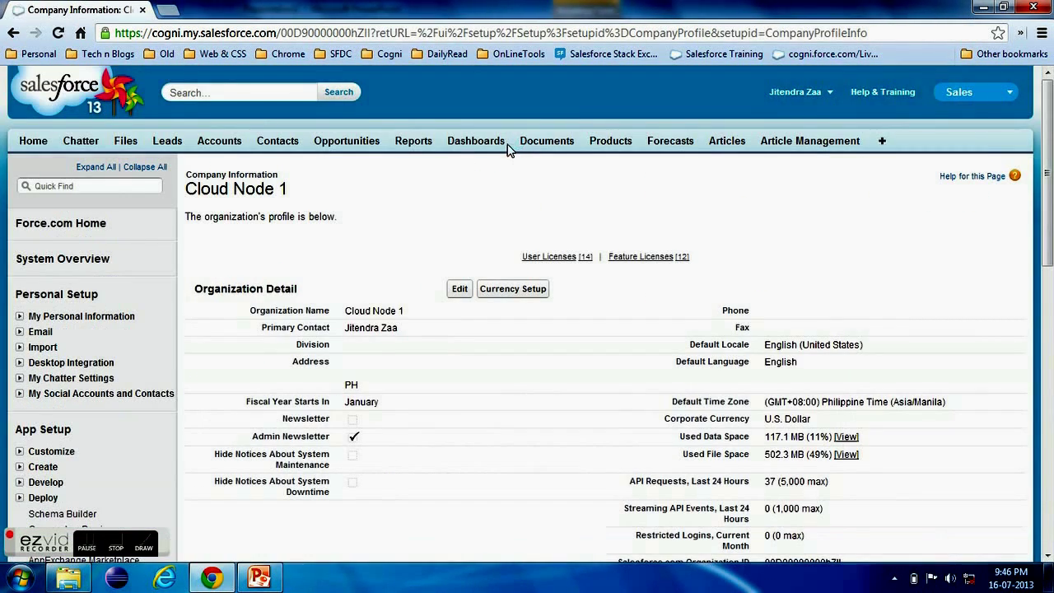
Highlight the Live Agent User feature licence row: 10 total, 9 remaining
scroll(523, 214, "down", 4)
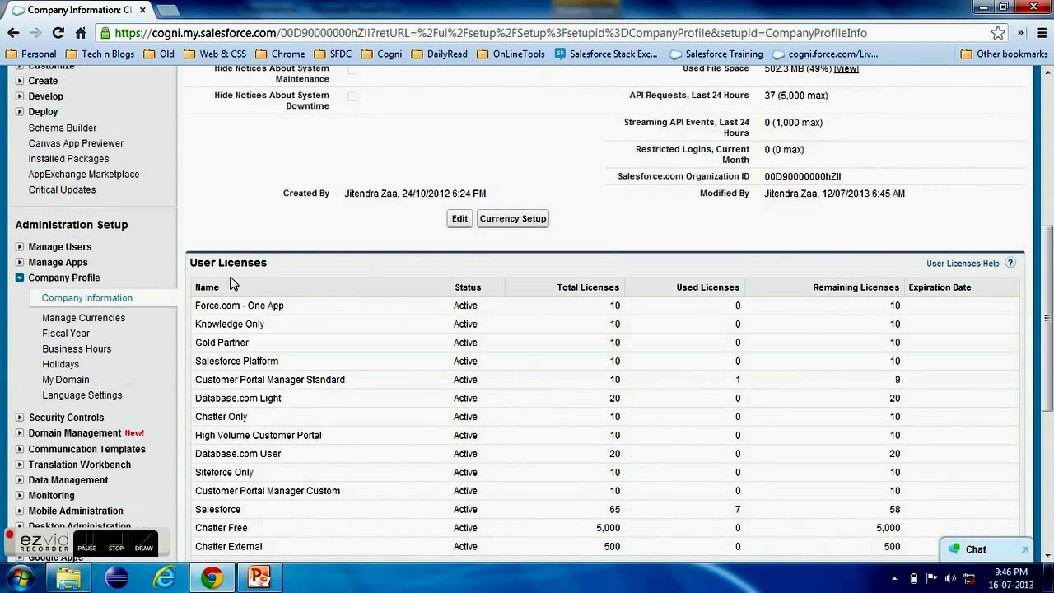
left_click_drag(232, 272, 211, 268)
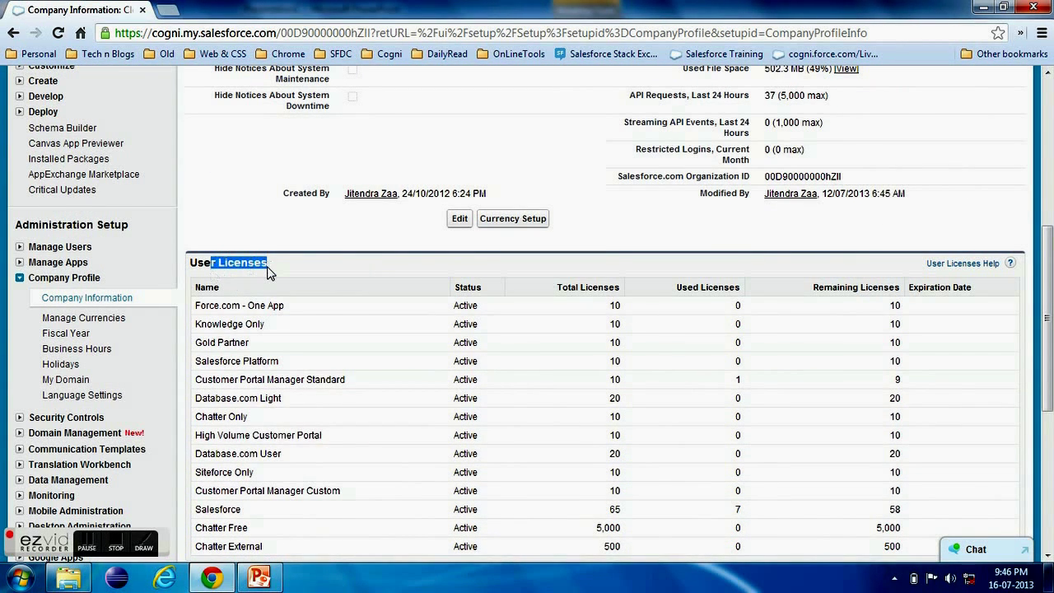
scroll(267, 272, "down", 1)
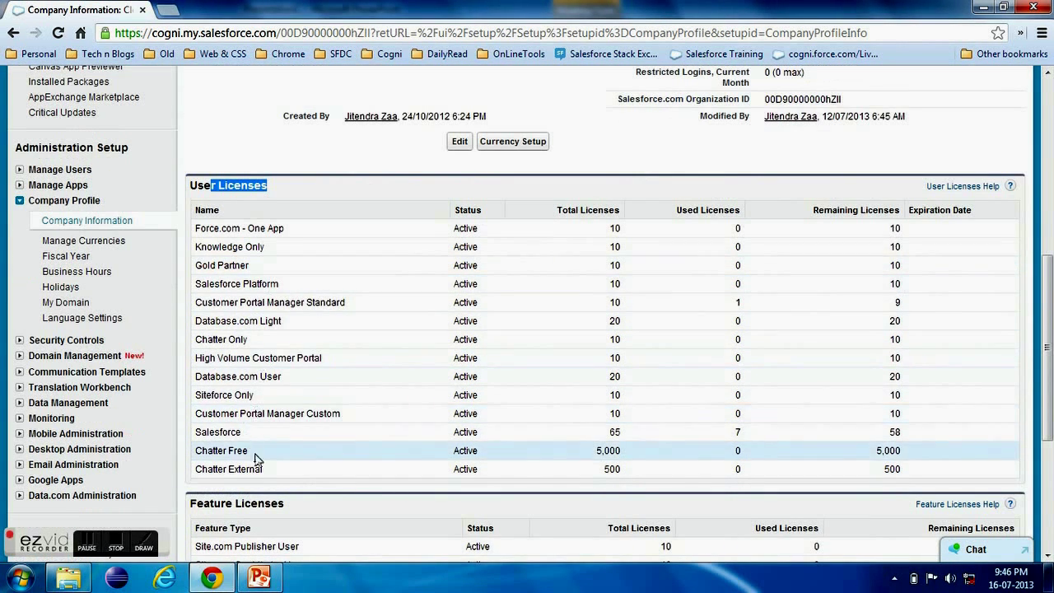
scroll(257, 449, "down", 2)
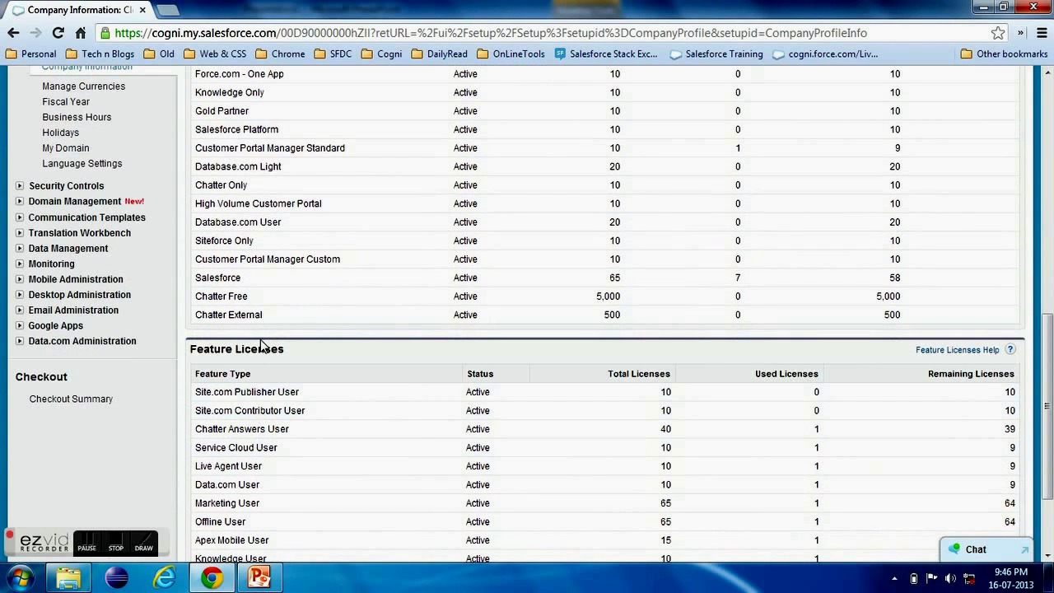
double_click(279, 349)
scroll(295, 352, "down", 2)
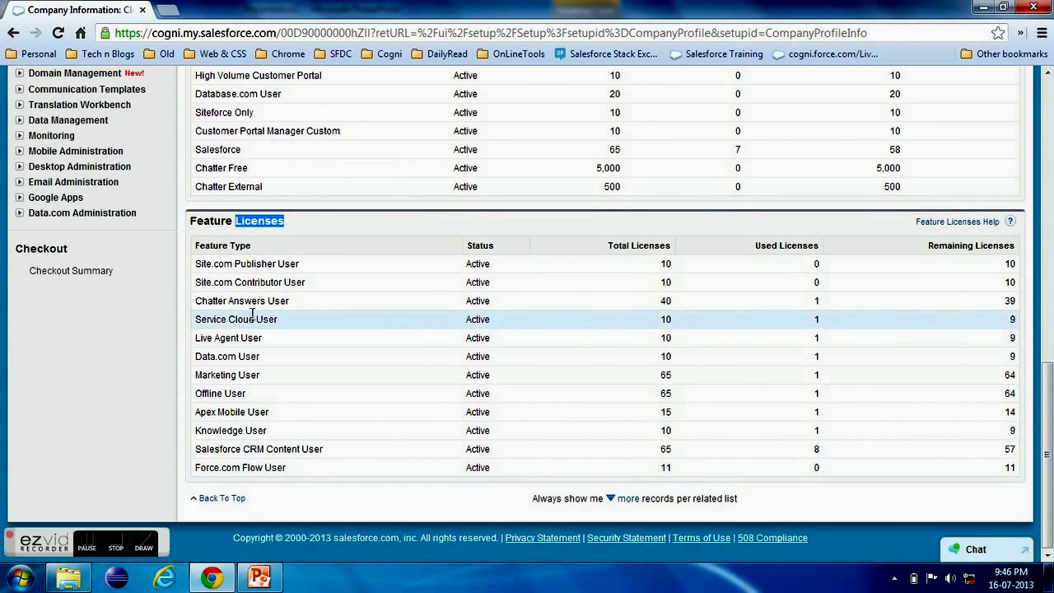
left_click(209, 337)
left_click_drag(209, 337, 885, 330)
left_click_drag(994, 338, 1031, 338)
scroll(362, 292, "up", 3)
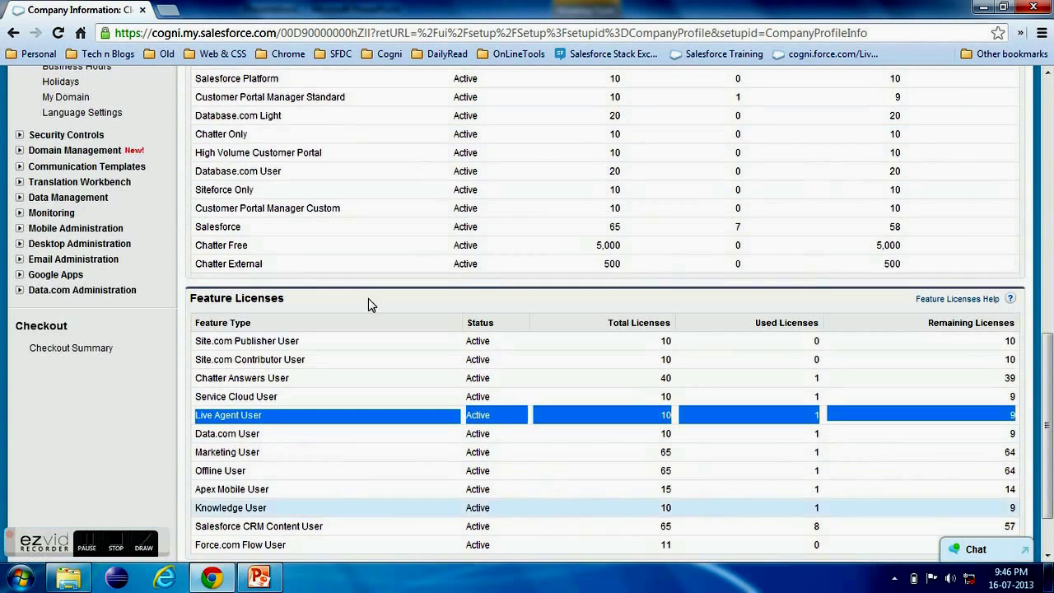
scroll(317, 324, "up", 10)
Quick Find 'stat', open Static Resources, and point out the OnlineChatbutton image
left_click(74, 183)
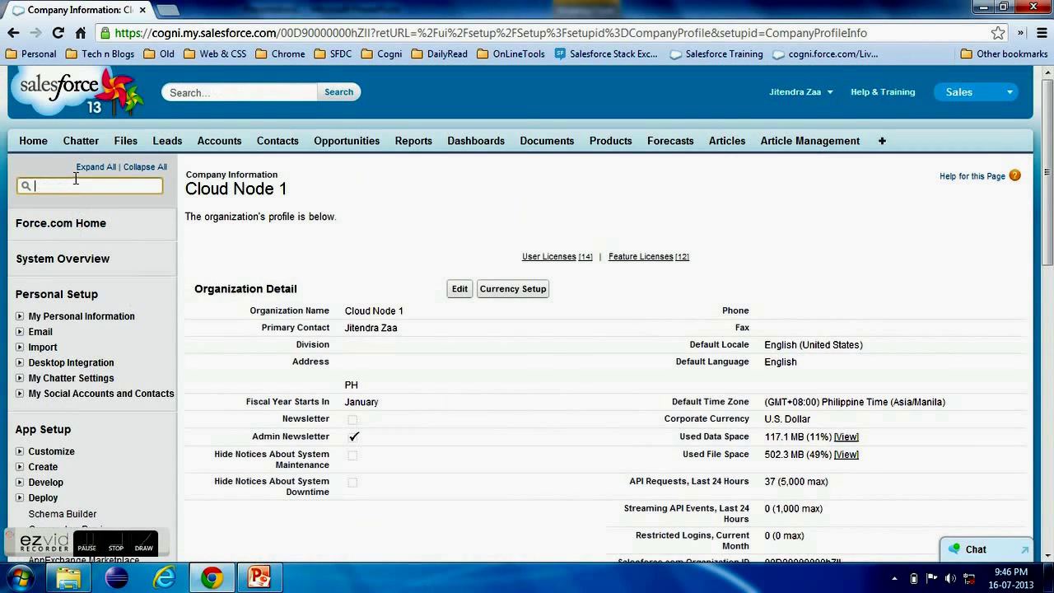
type("stat")
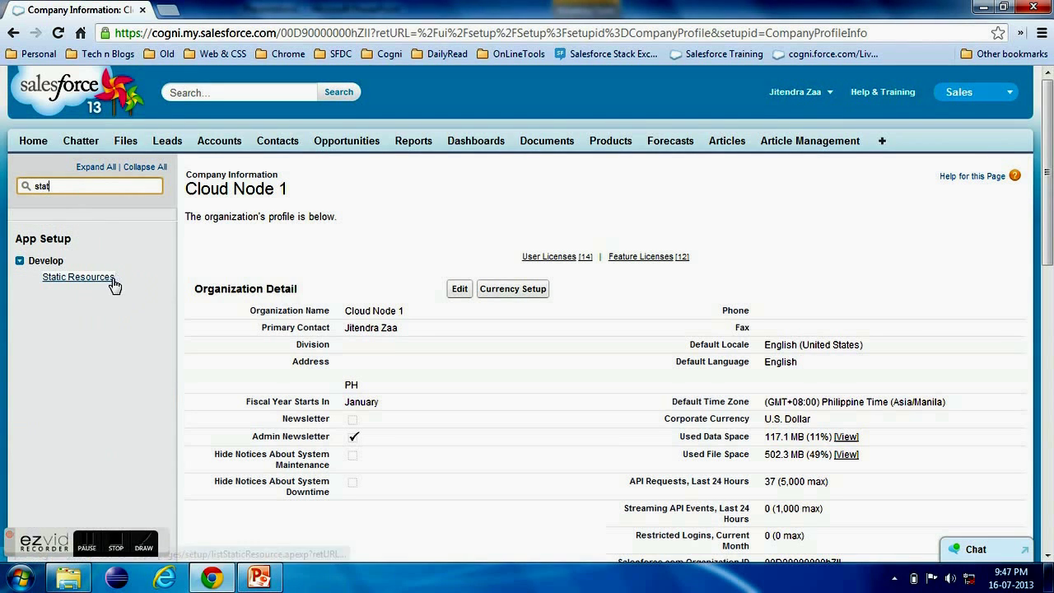
left_click(109, 279)
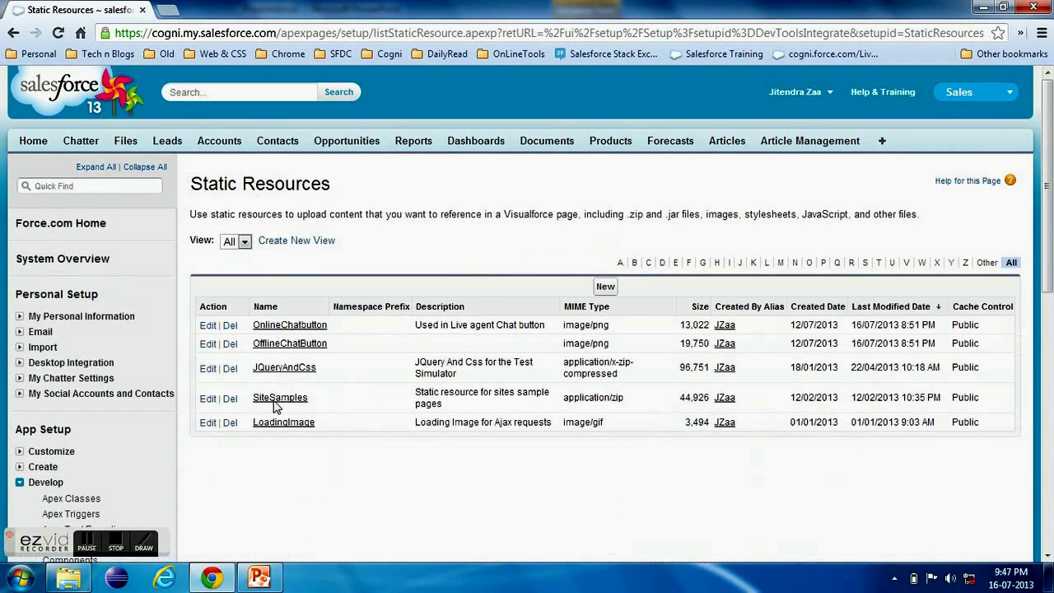
left_click(290, 325)
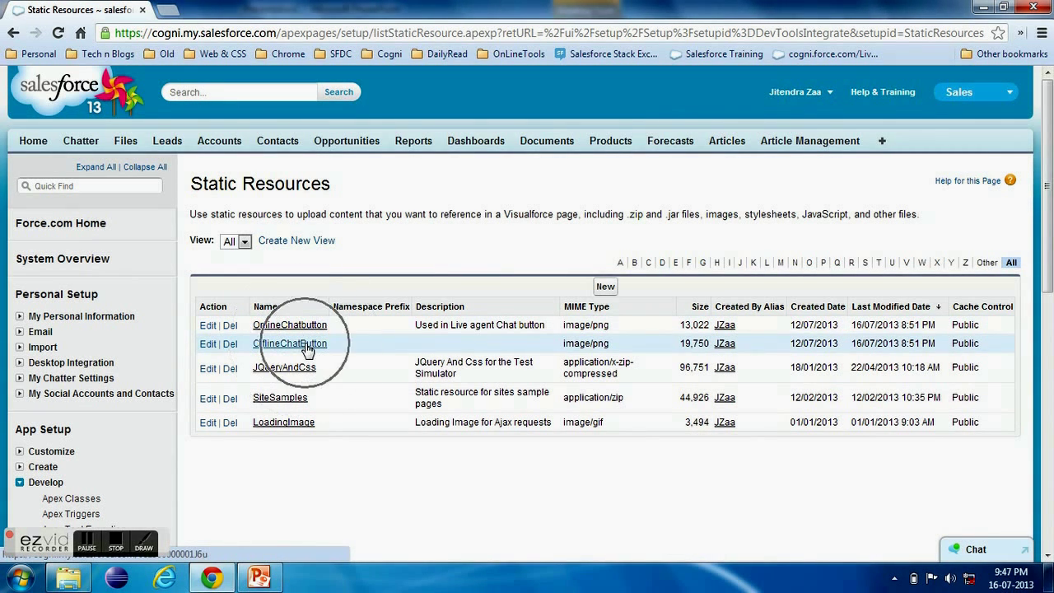
Preview Online.png and Offline.png from the Live Agent Demo folder, then return to Chrome
left_click(80, 584)
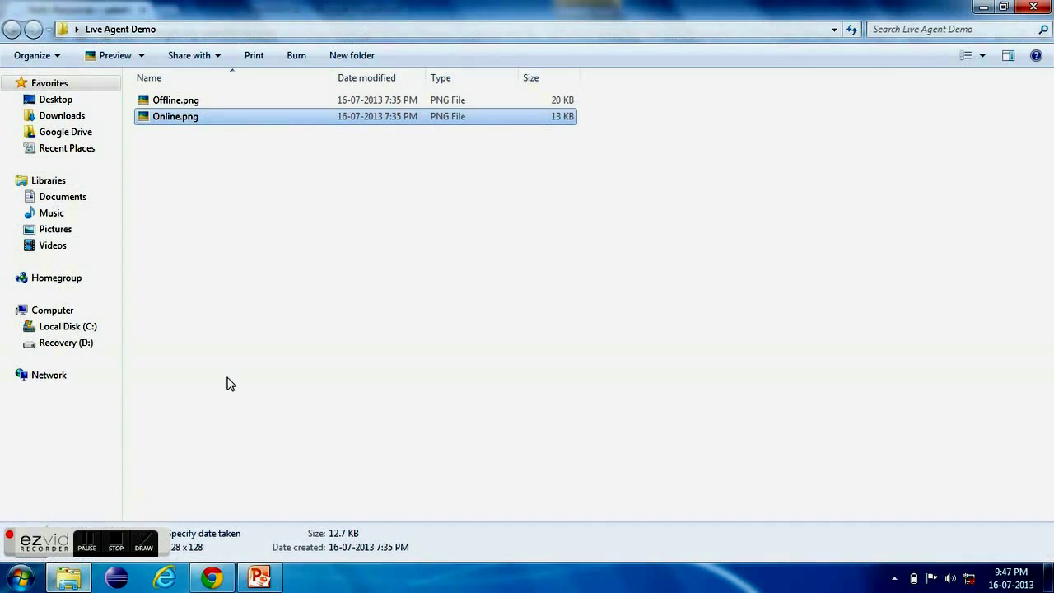
double_click(174, 118)
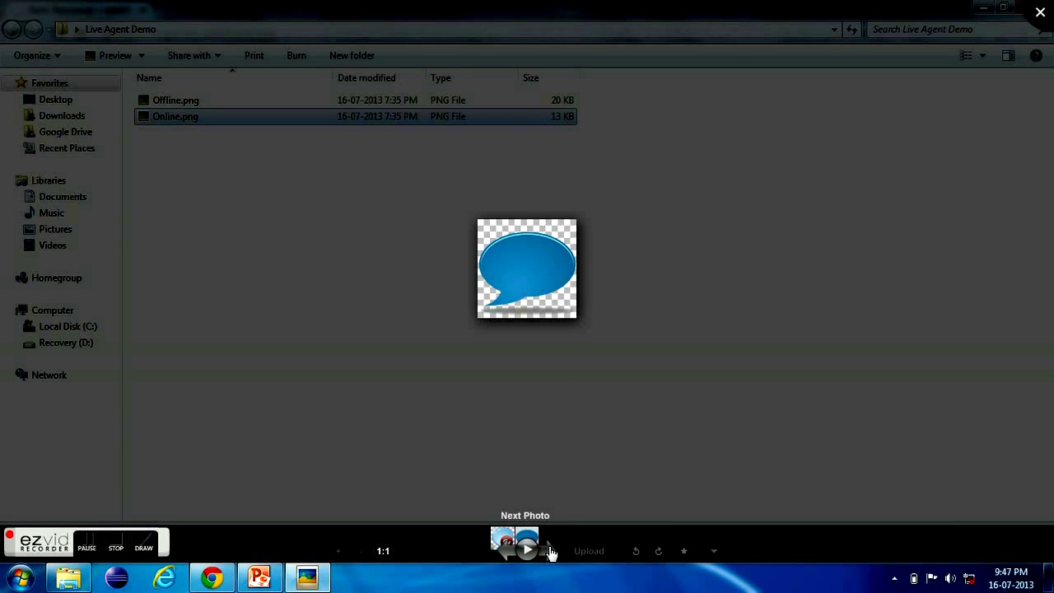
left_click(505, 552)
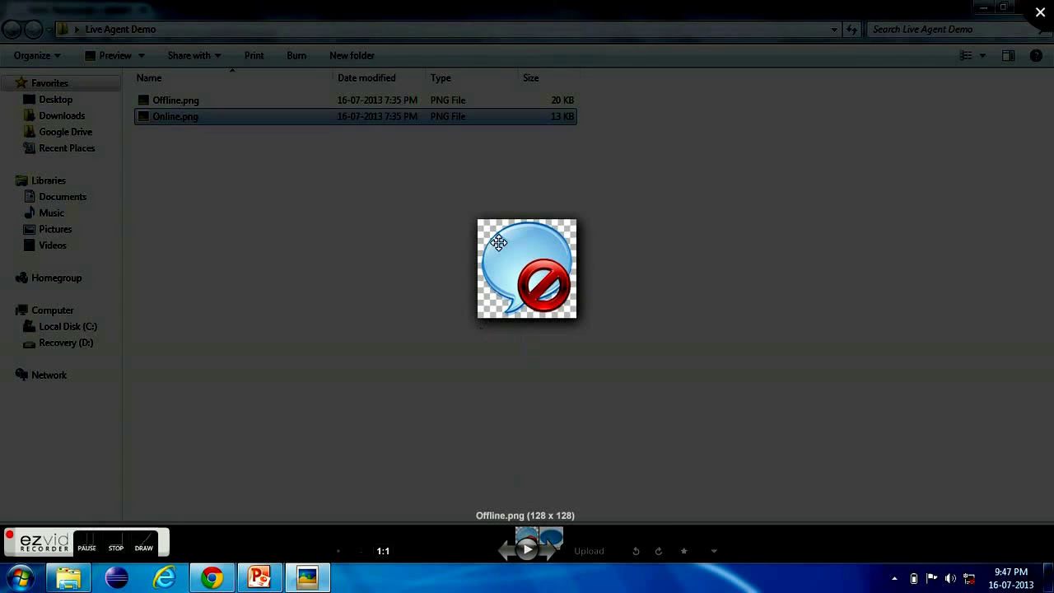
left_click(1038, 15)
left_click(212, 578)
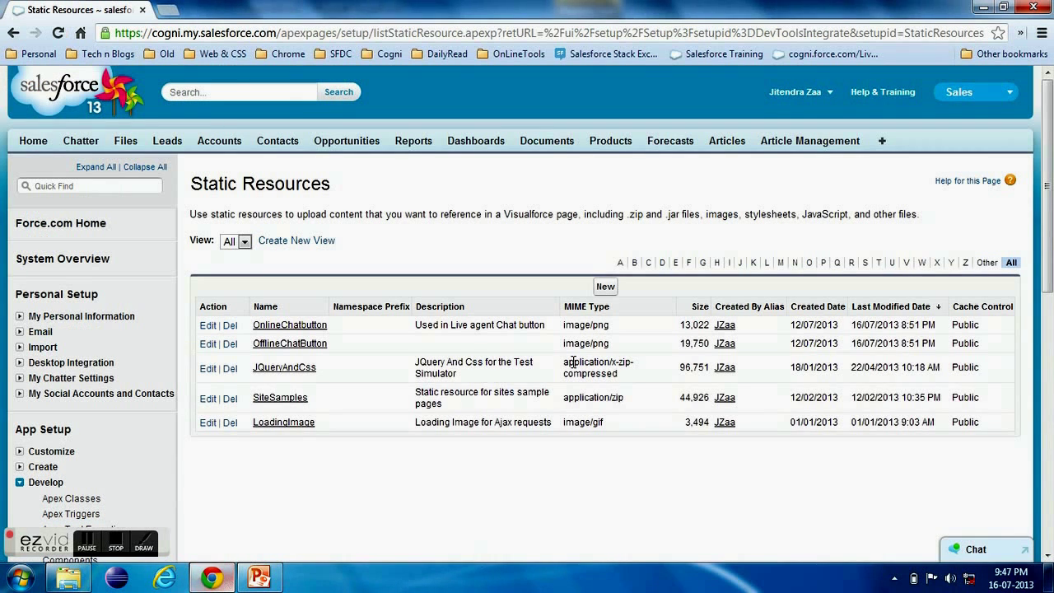
Quick Find 'live', go to Live Agent Settings, and save with Enable Live Agent checked
left_click(60, 182)
type("live")
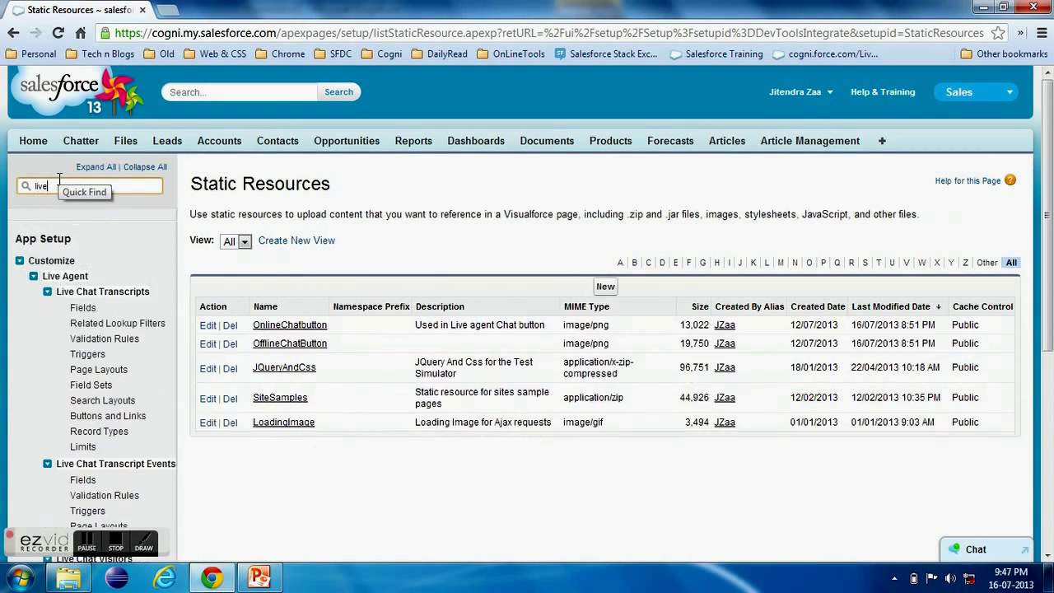
scroll(87, 211, "down", 3)
scroll(132, 263, "down", 2)
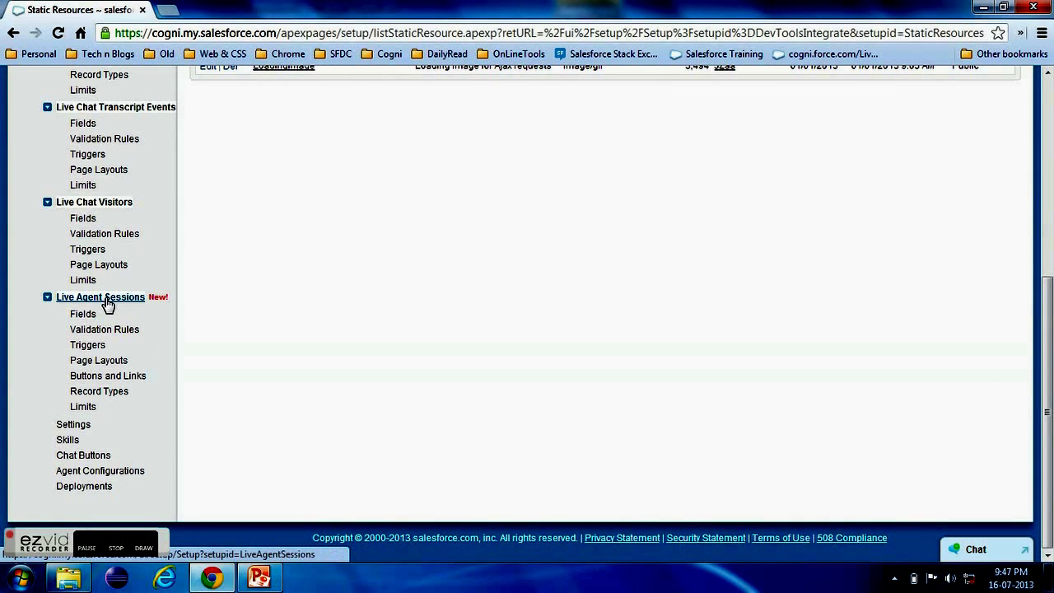
left_click(107, 303)
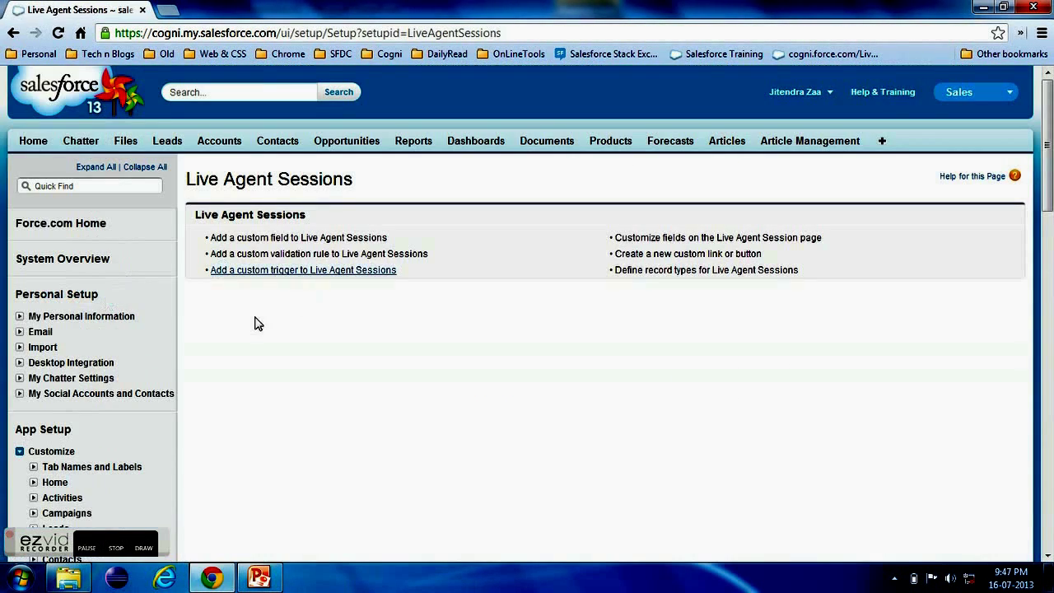
scroll(256, 340, "down", 3)
scroll(256, 340, "down", 3)
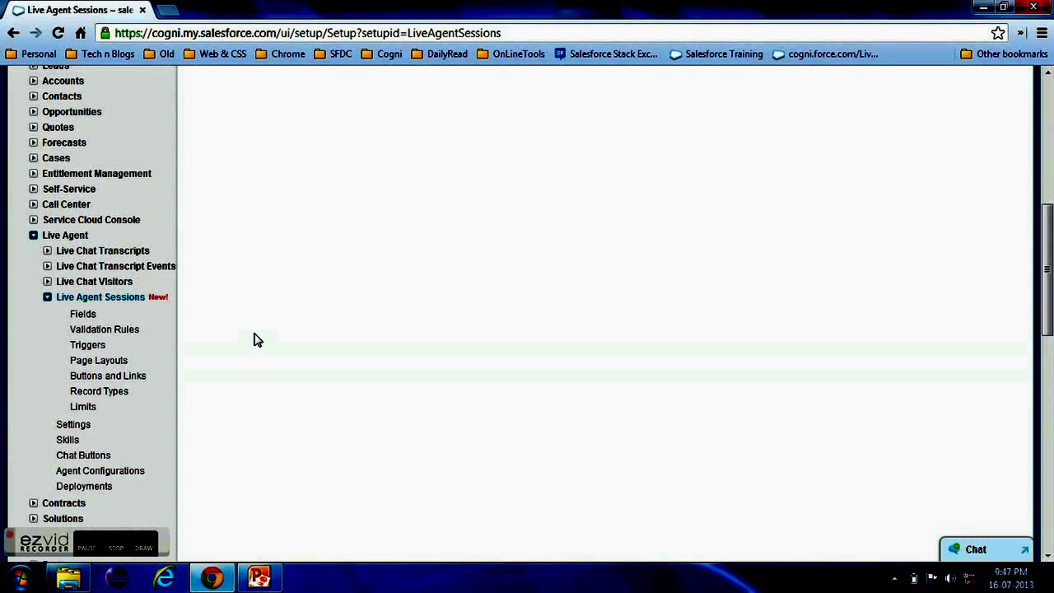
left_click(72, 424)
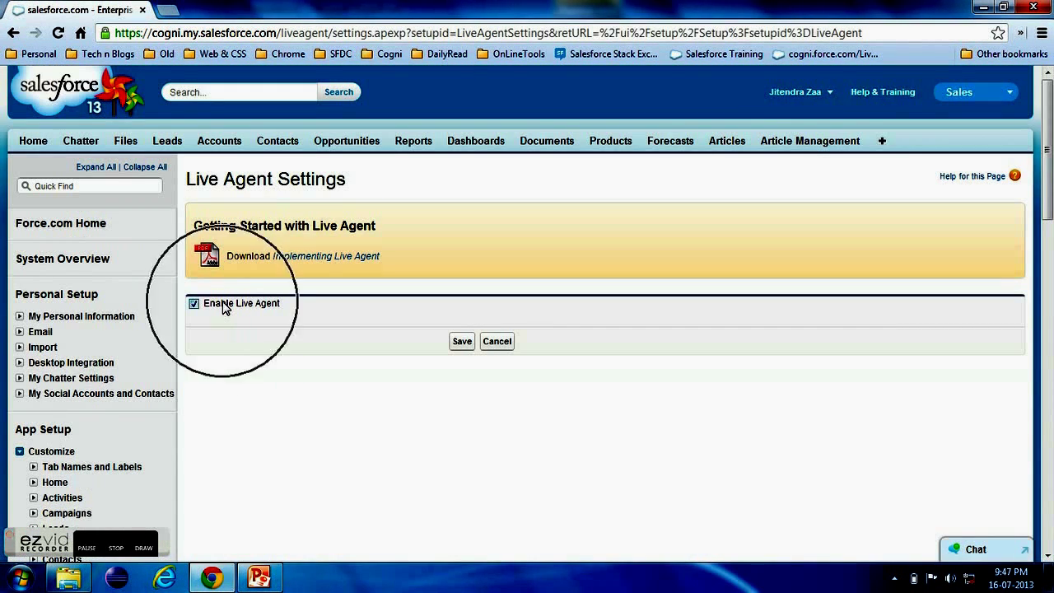
left_click(463, 342)
scroll(466, 352, "down", 5)
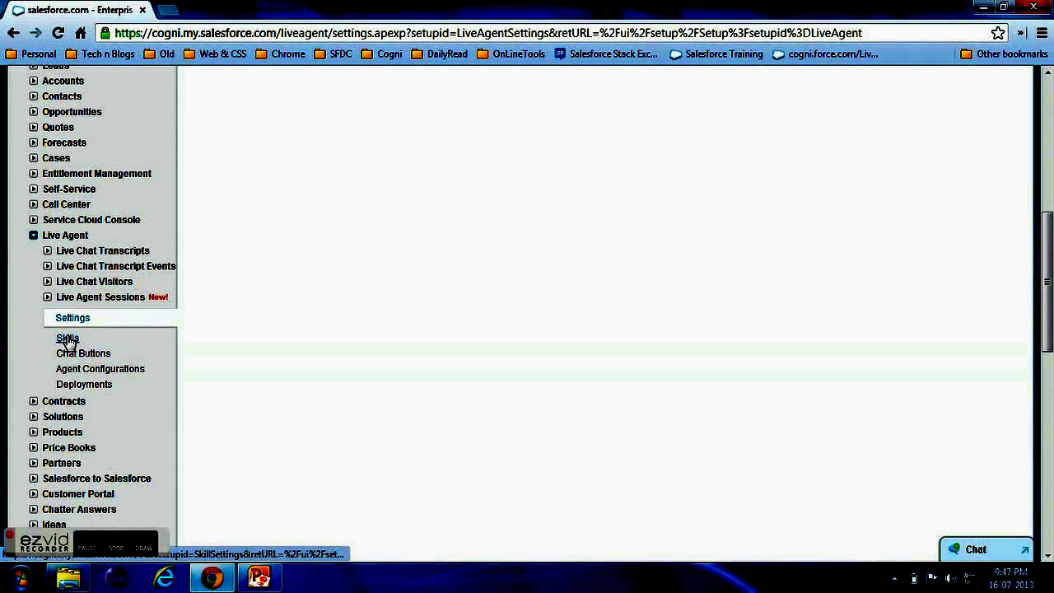
Create a new Live Agent skill named EDI Skill Group
left_click(66, 339)
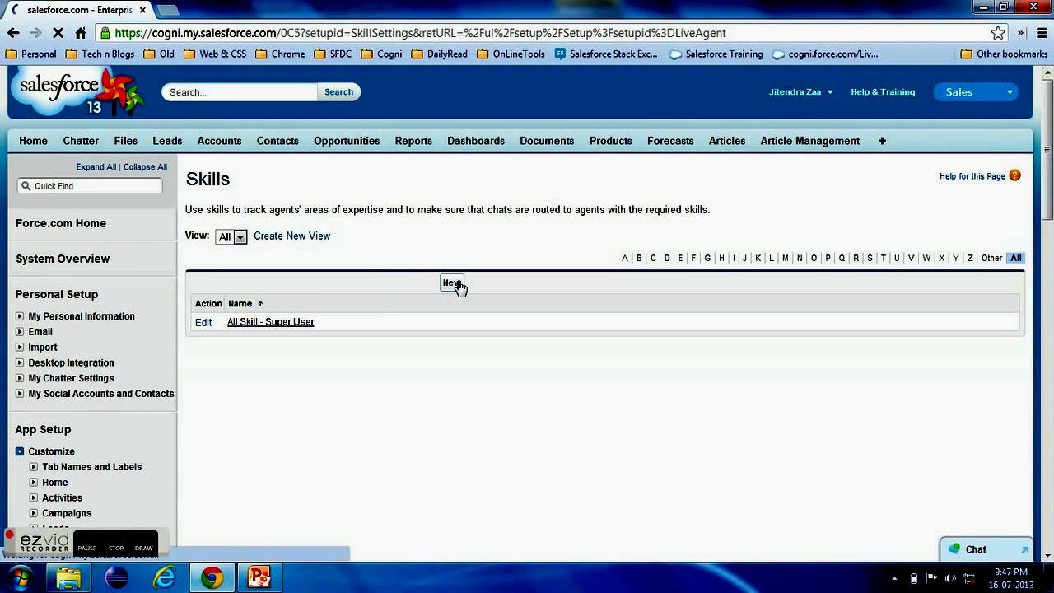
left_click(452, 282)
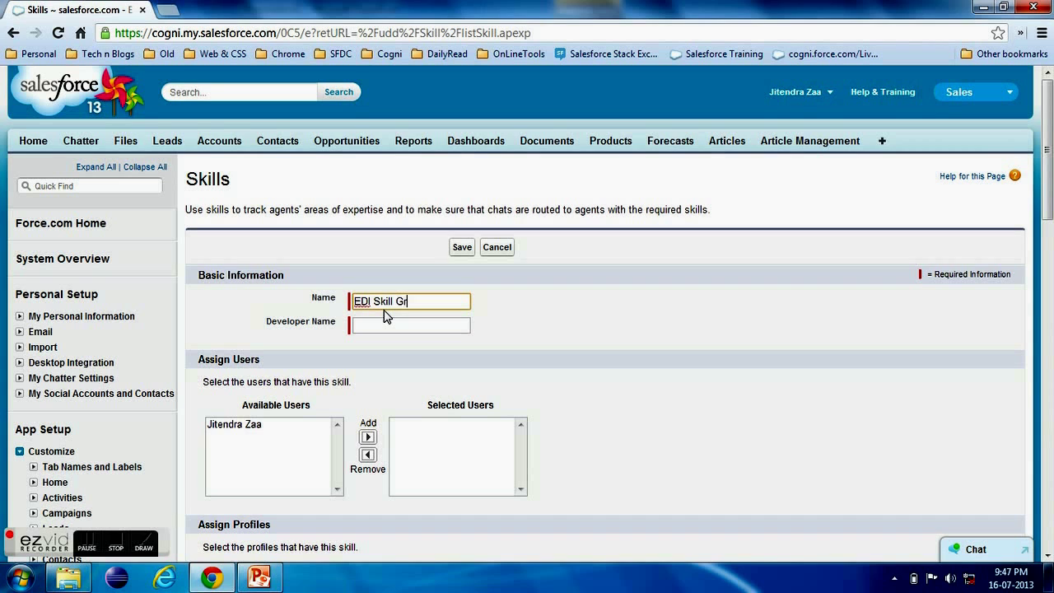
left_click(527, 270)
scroll(491, 320, "down", 3)
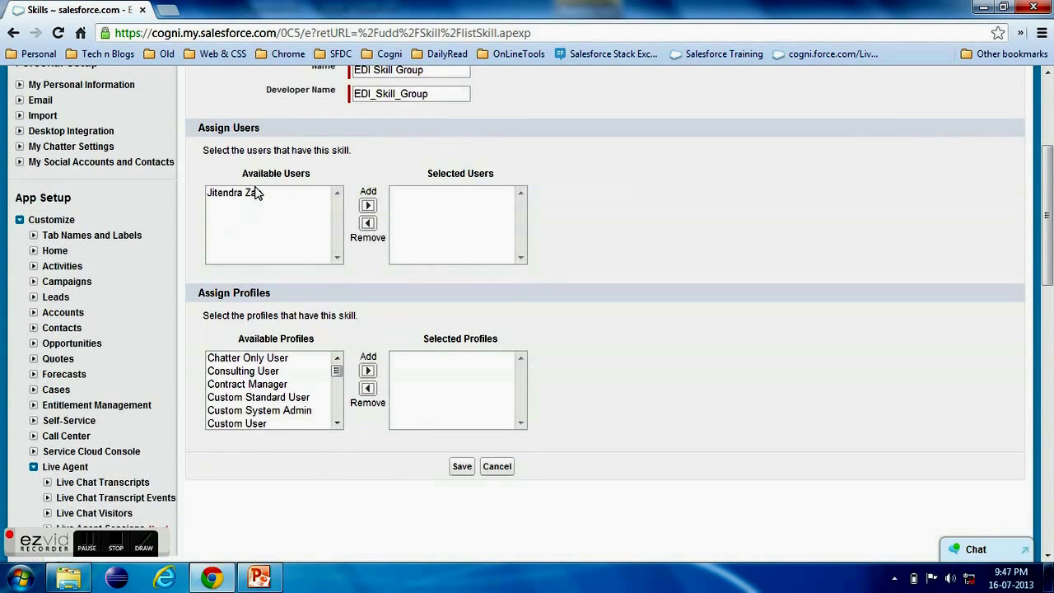
Assign the one available user and six profiles to the skill, and save it
left_click(257, 198)
left_click(368, 206)
left_click(280, 358)
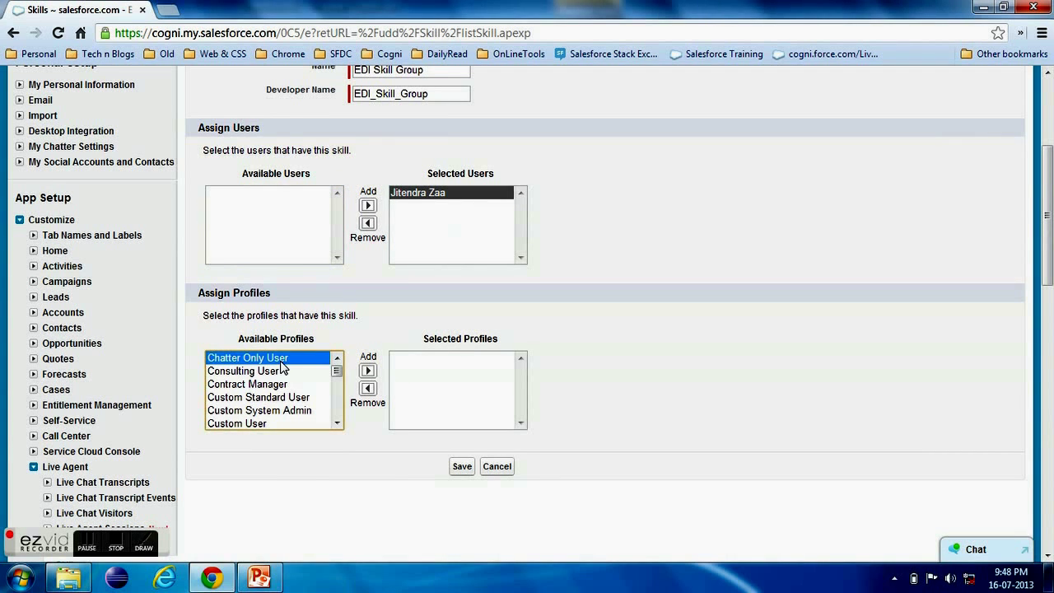
left_click(239, 423, "shift")
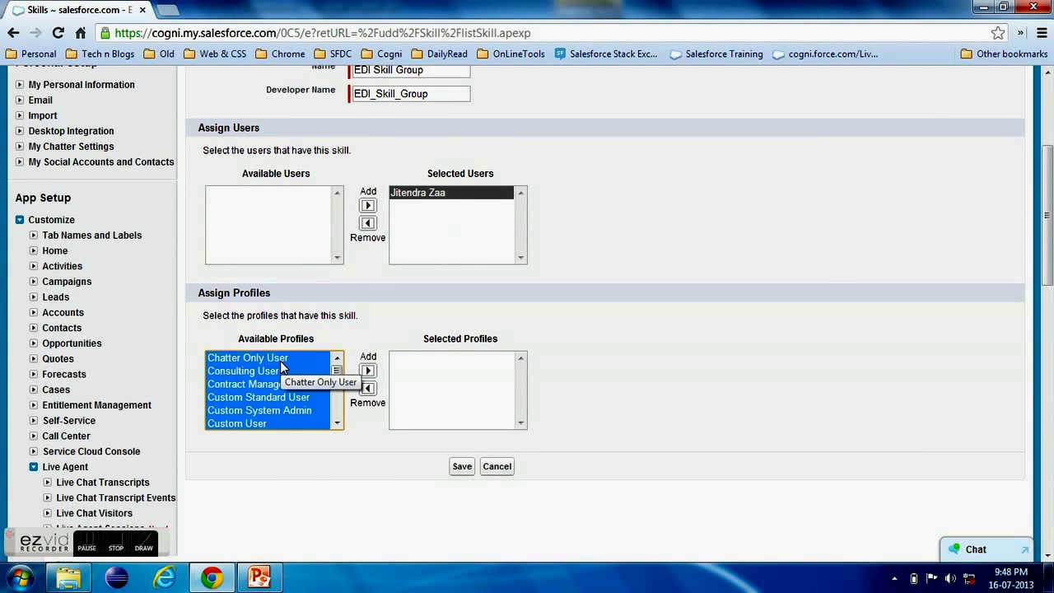
left_click(368, 371)
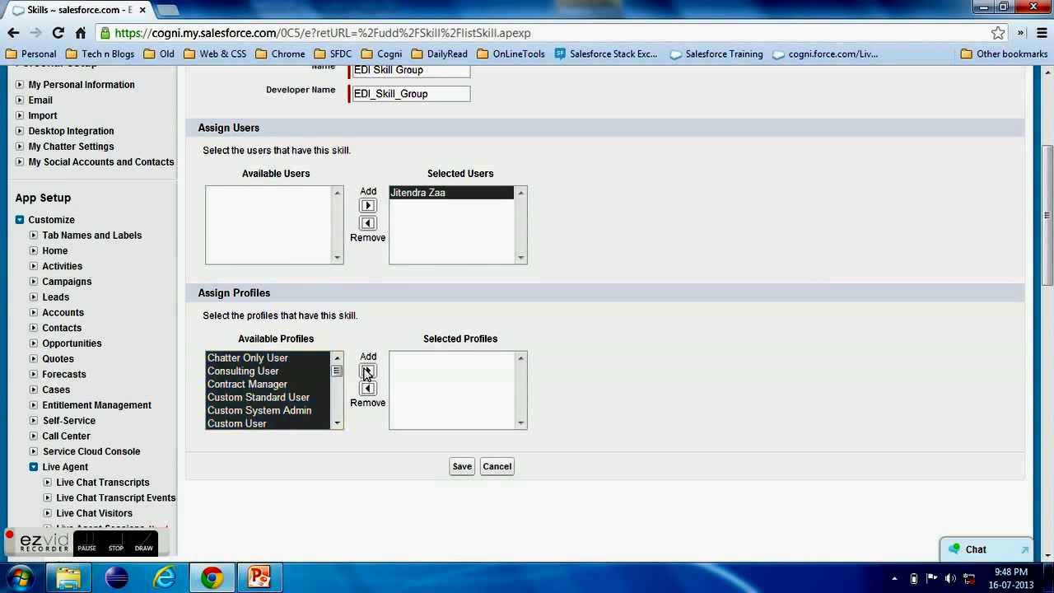
left_click(462, 464)
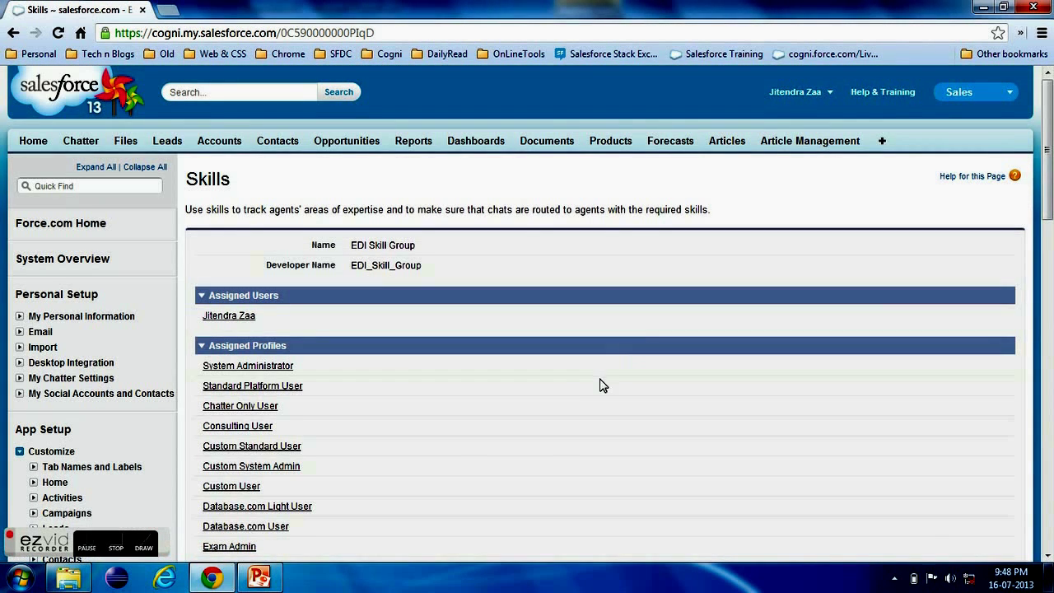
scroll(576, 398, "down", 6)
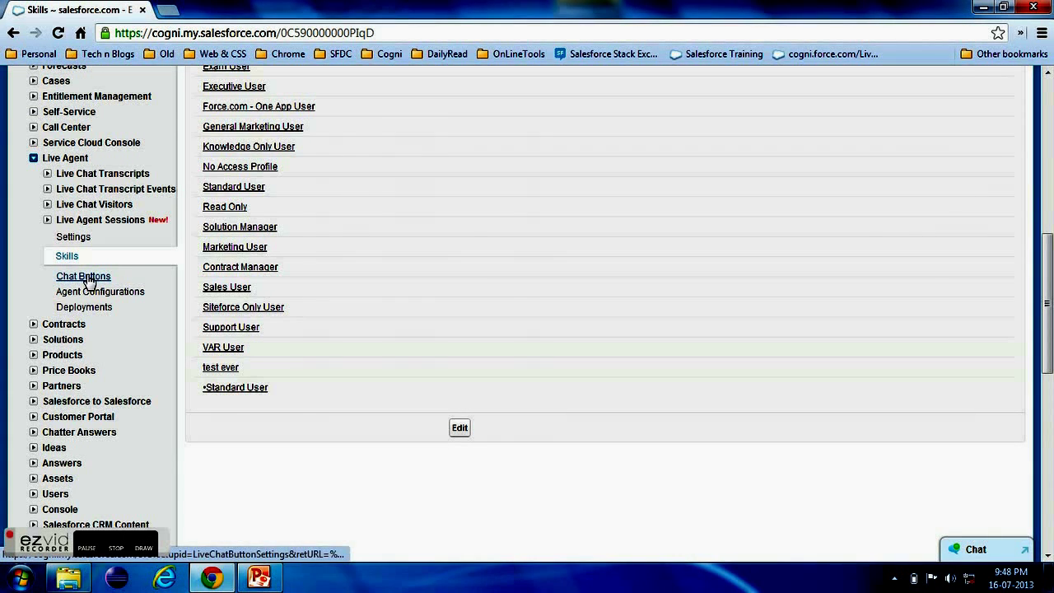
Start a new chat button named Chat Button for EDI Skill Group with skill EDI Skill Group
left_click(85, 278)
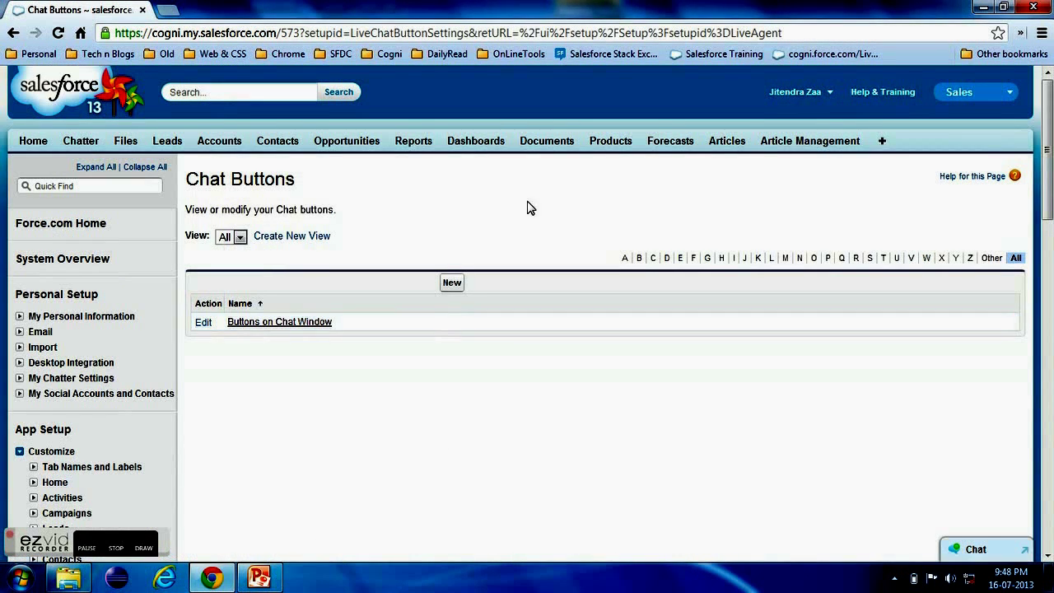
left_click(452, 283)
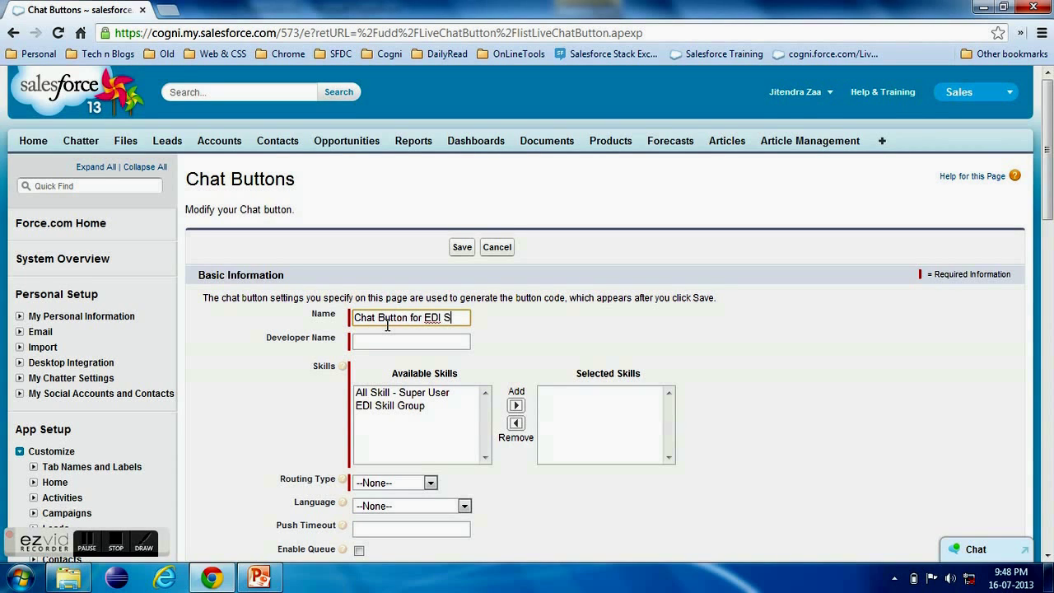
type("Group")
left_click(565, 270)
scroll(428, 344, "down", 1)
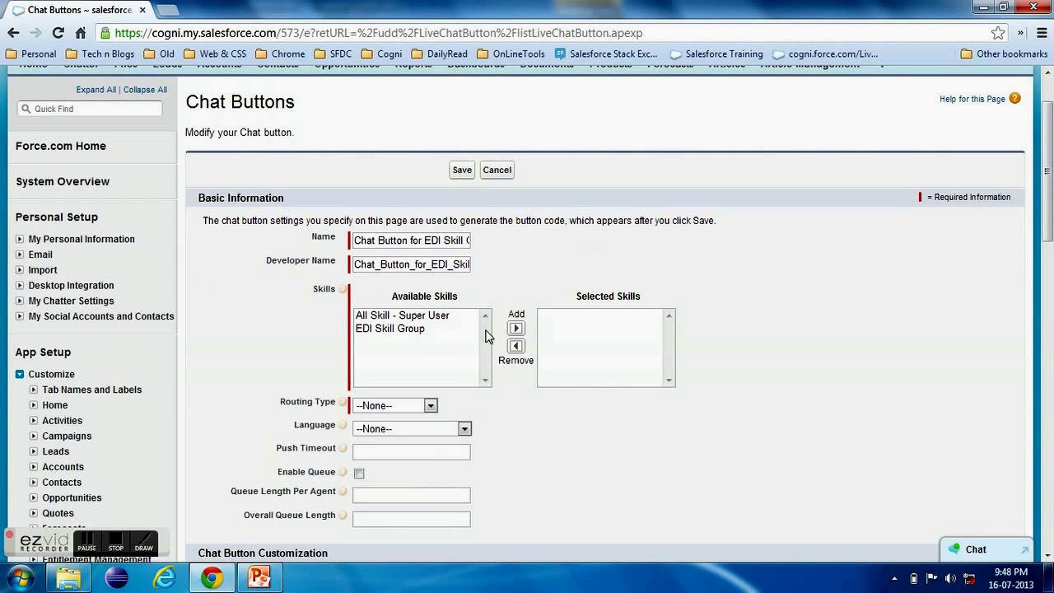
left_click(408, 329)
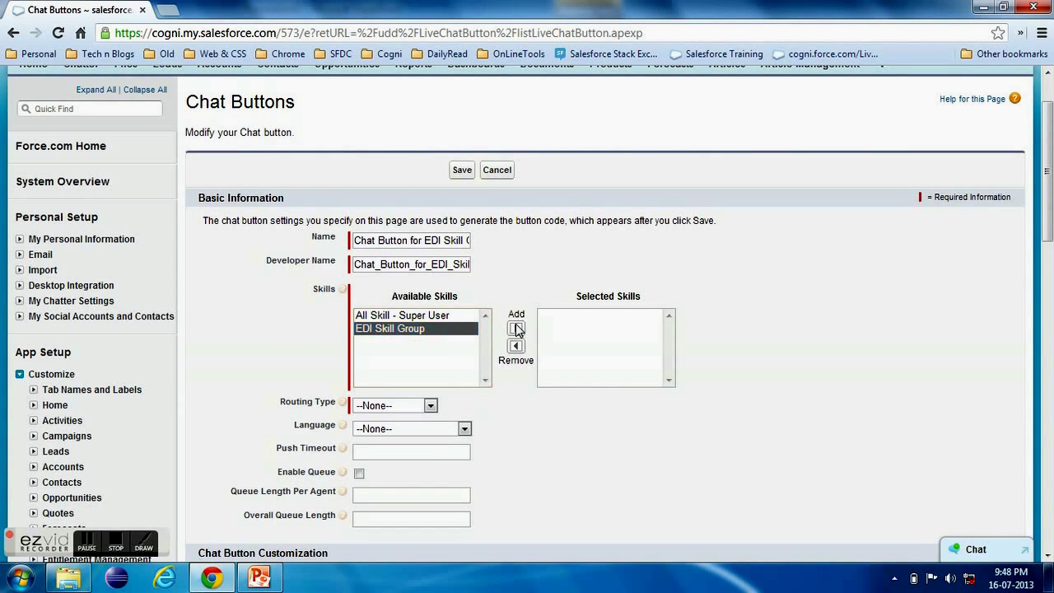
left_click(515, 327)
Set the chat button's routing type to Choice and language to English
scroll(626, 338, "down", 1)
left_click(391, 328)
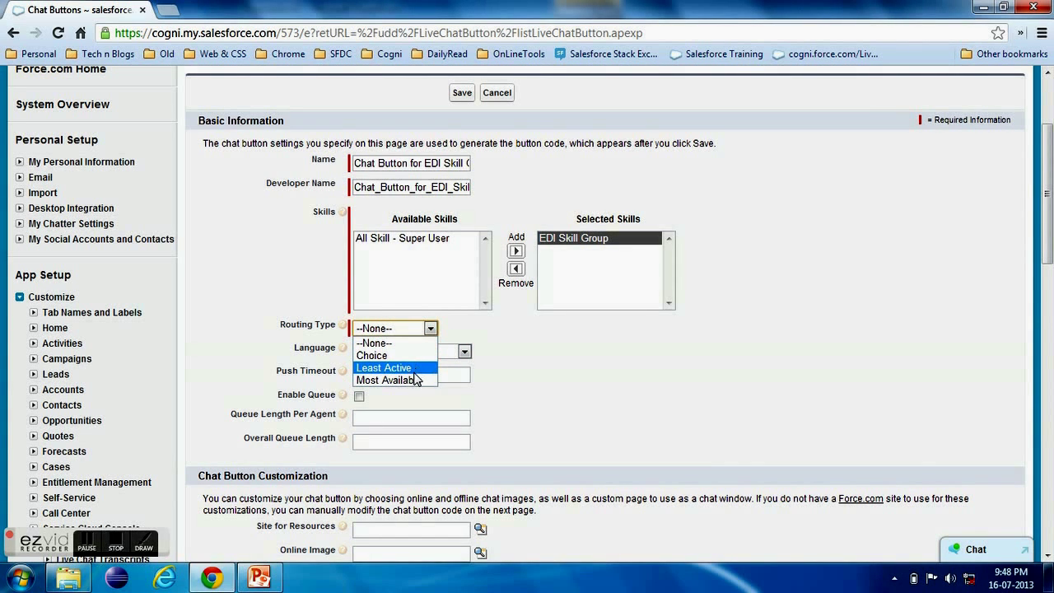
left_click(371, 354)
scroll(675, 336, "down", 2)
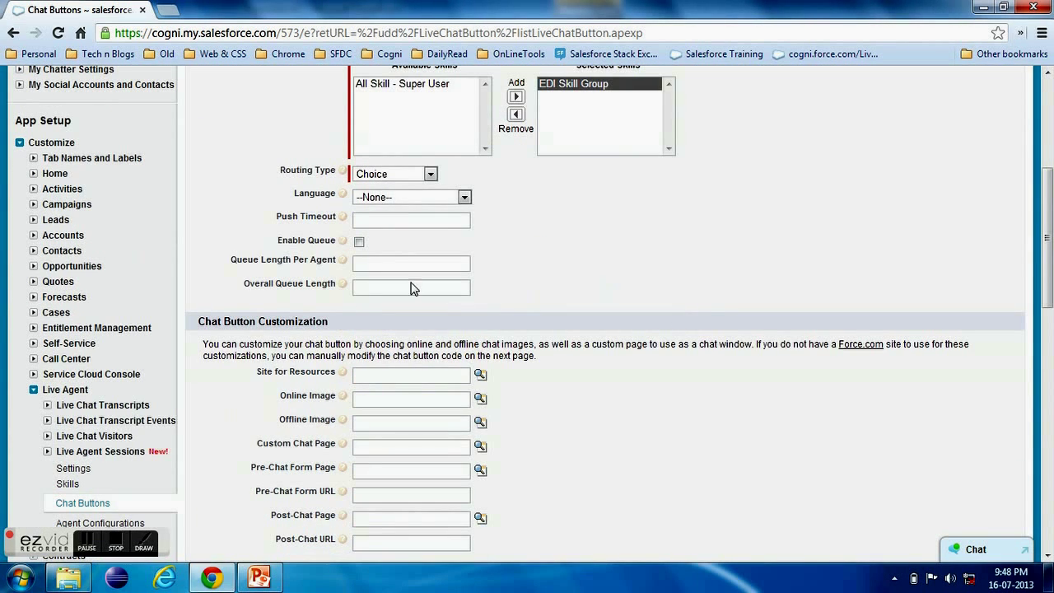
left_click(413, 199)
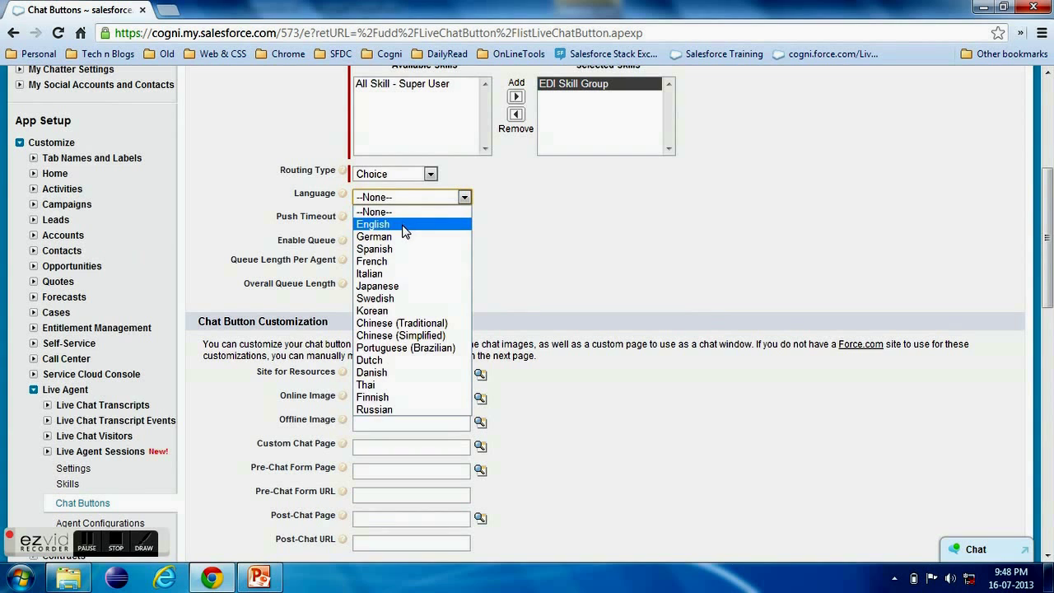
left_click(404, 227)
scroll(439, 263, "down", 1)
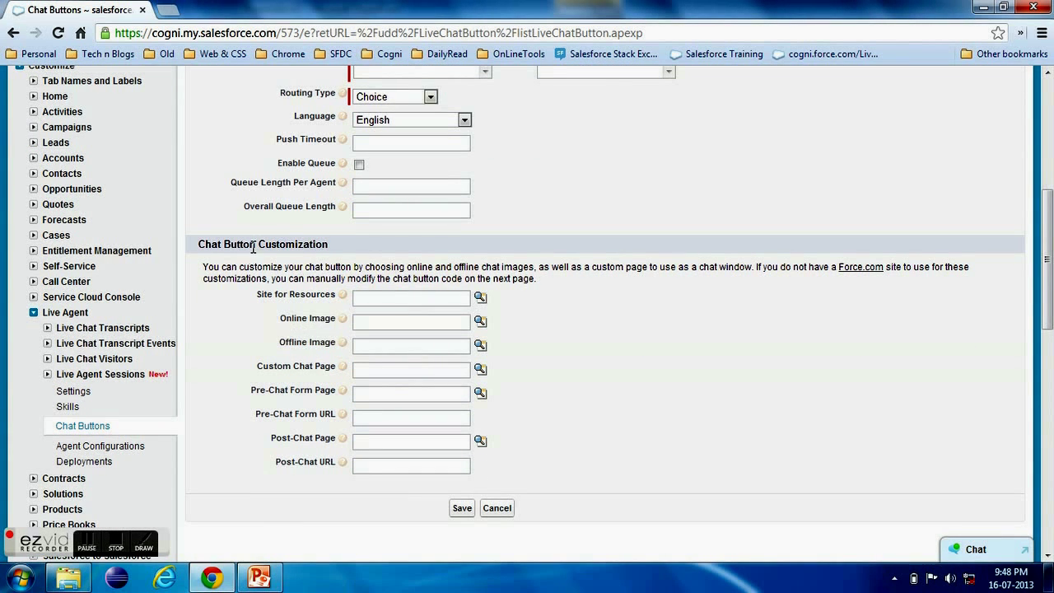
Choose Cognizant Training Portal as the site and OnlineChatbutton as the online image
left_click(482, 298)
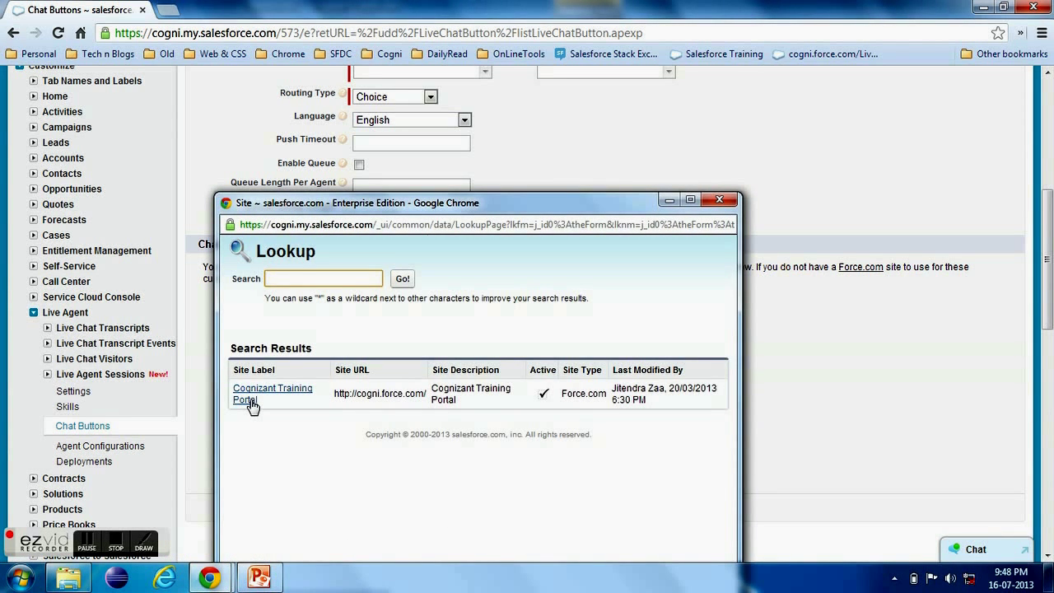
left_click(249, 399)
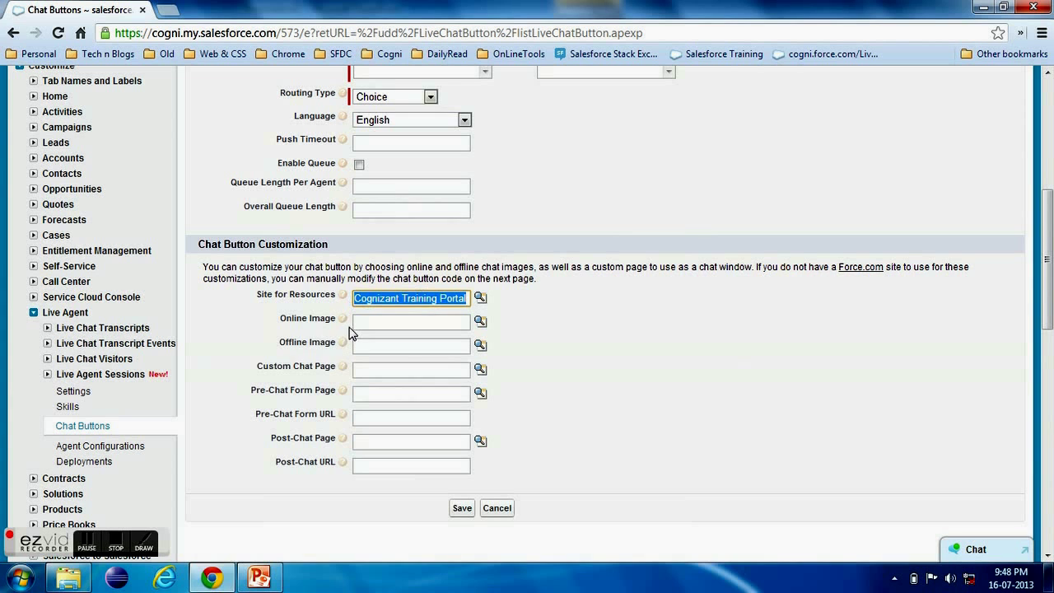
mouse_move(343, 322)
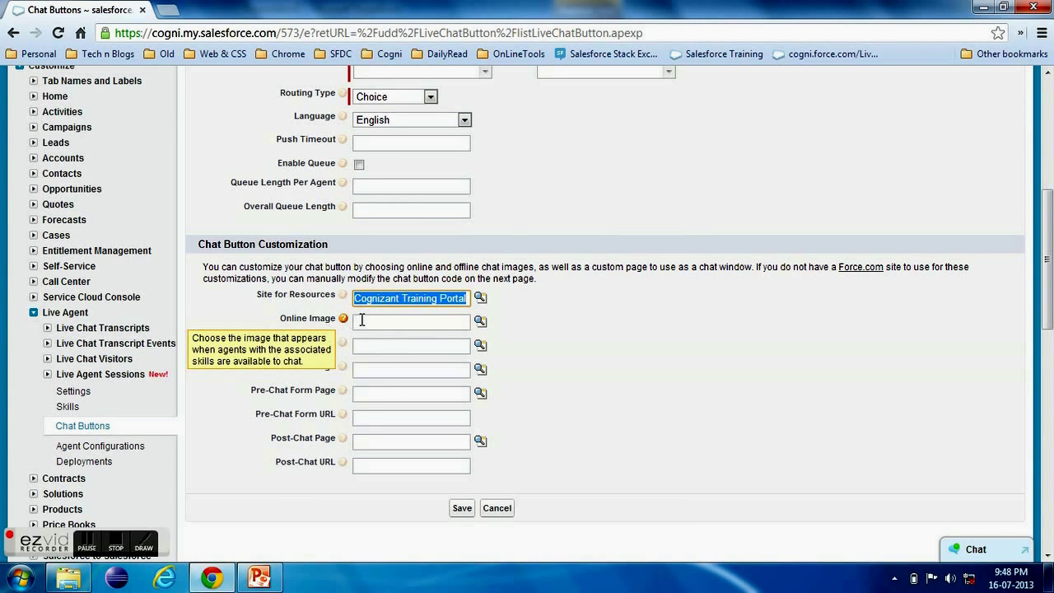
left_click(480, 322)
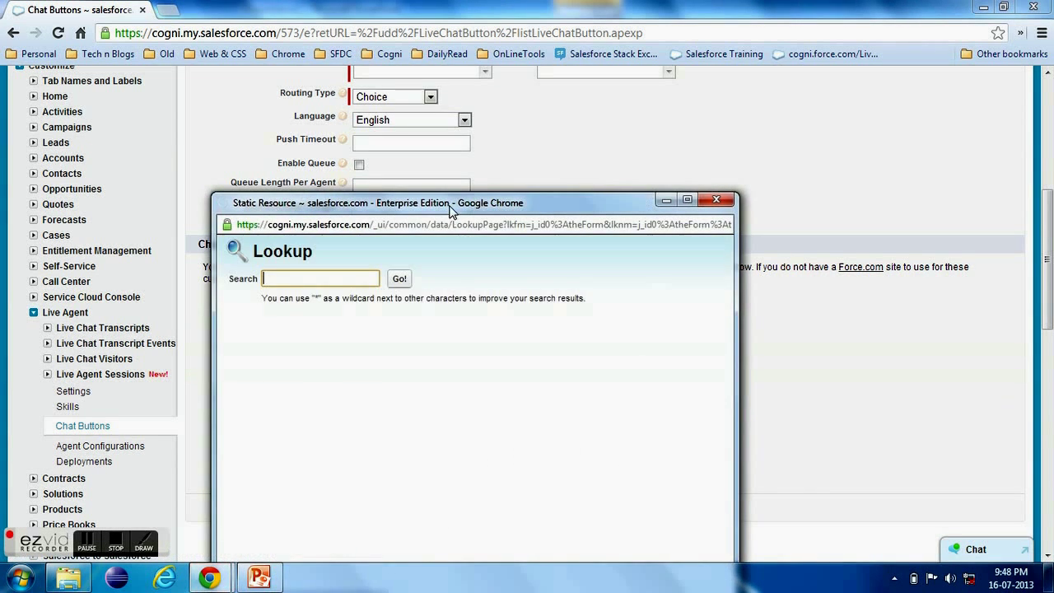
left_click_drag(452, 205, 531, 72)
scroll(381, 280, "down", 1)
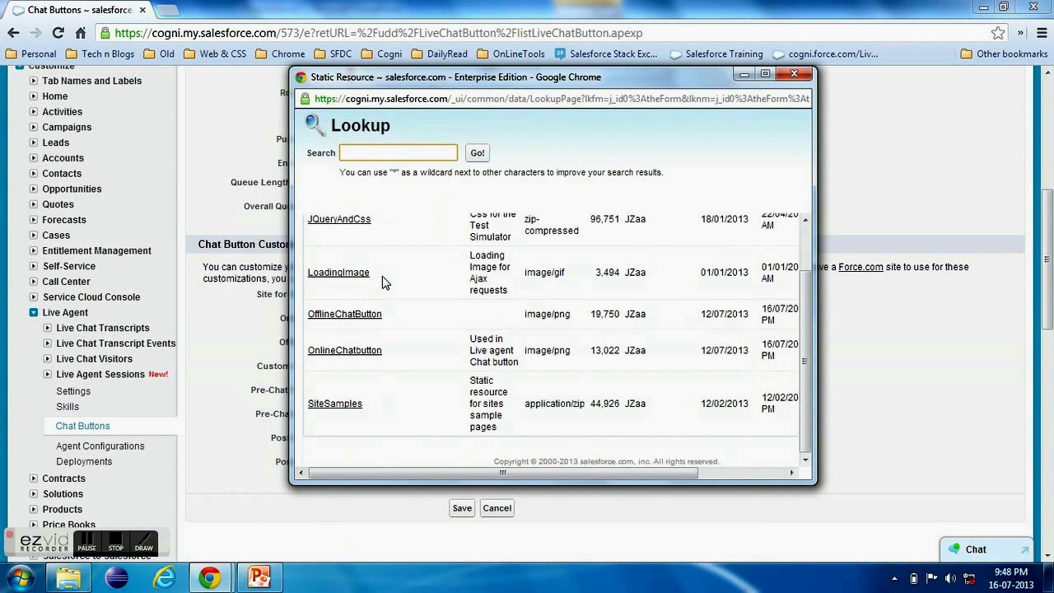
left_click(350, 354)
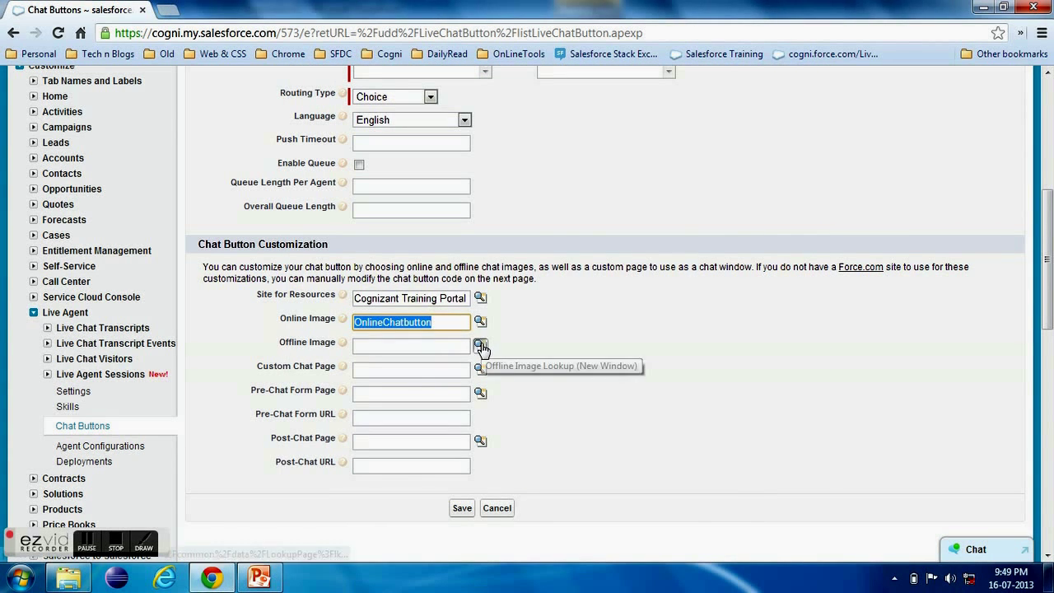
Set OfflineChatButton as the offline image and save the chat button
left_click(480, 344)
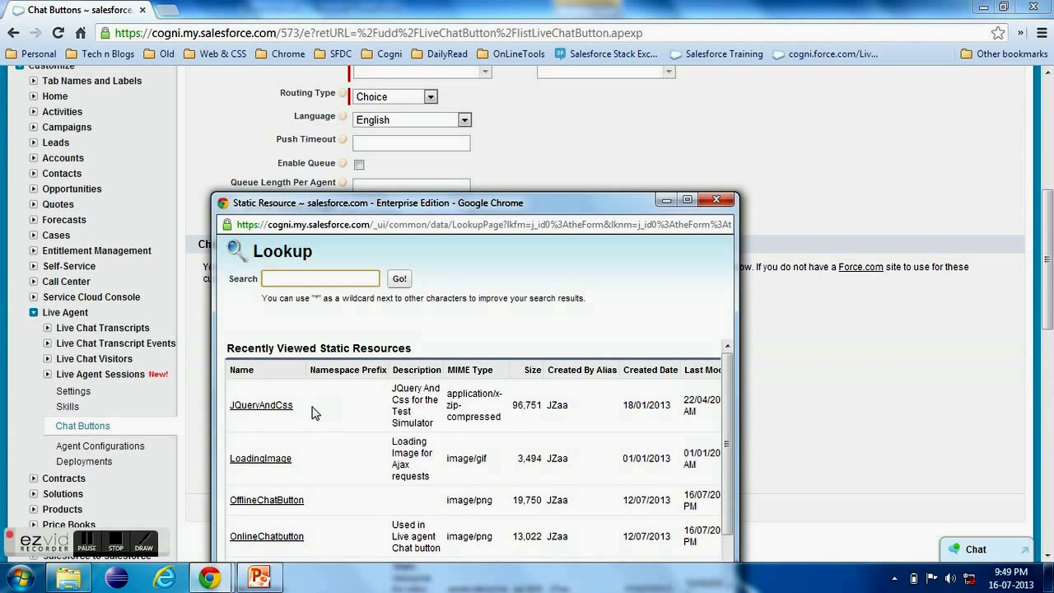
scroll(317, 416, "down", 1)
left_click(281, 443)
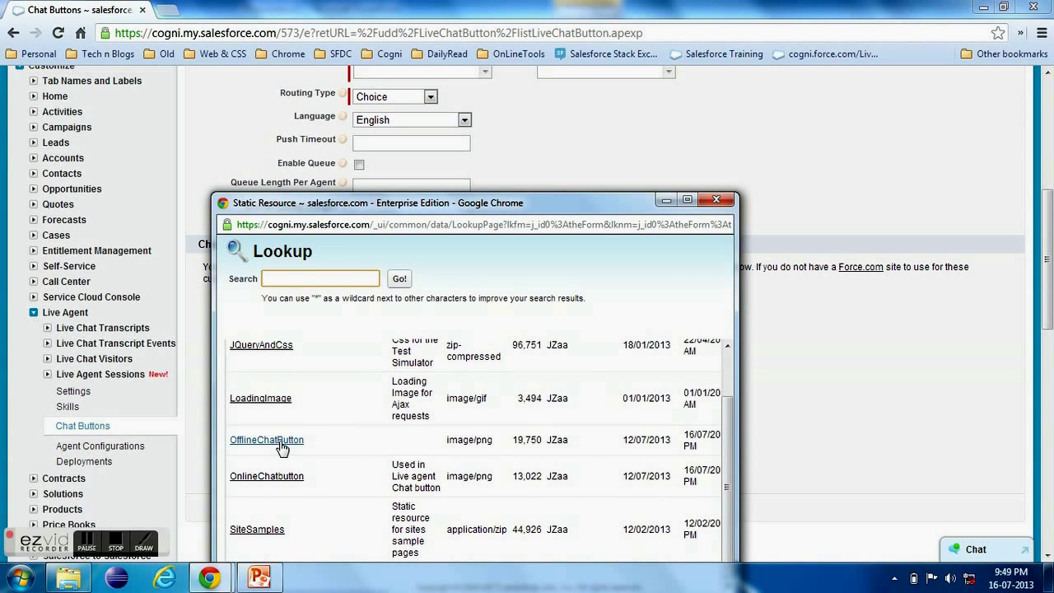
left_click(280, 443)
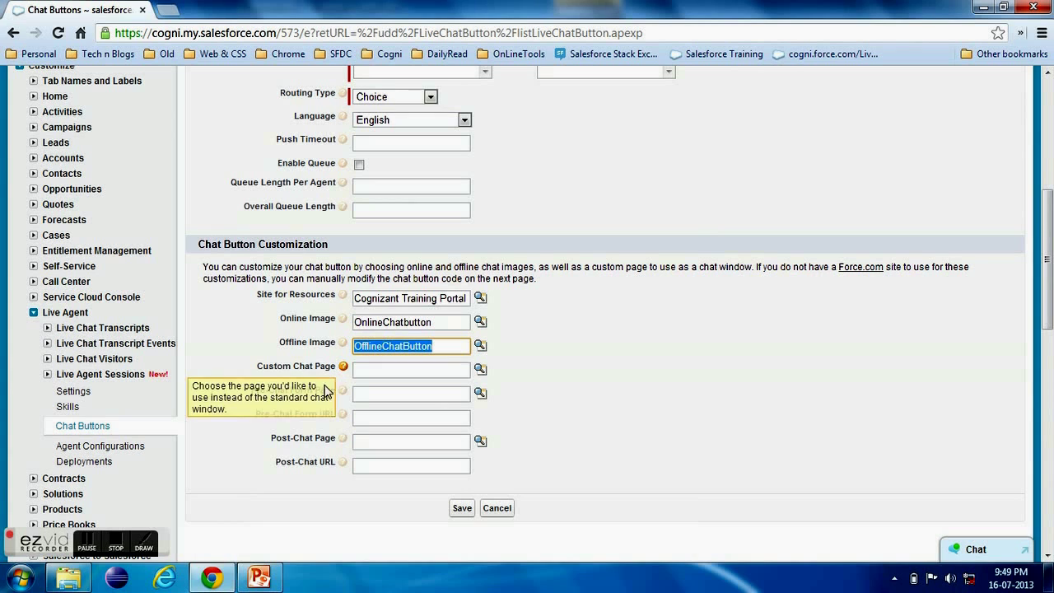
mouse_move(348, 418)
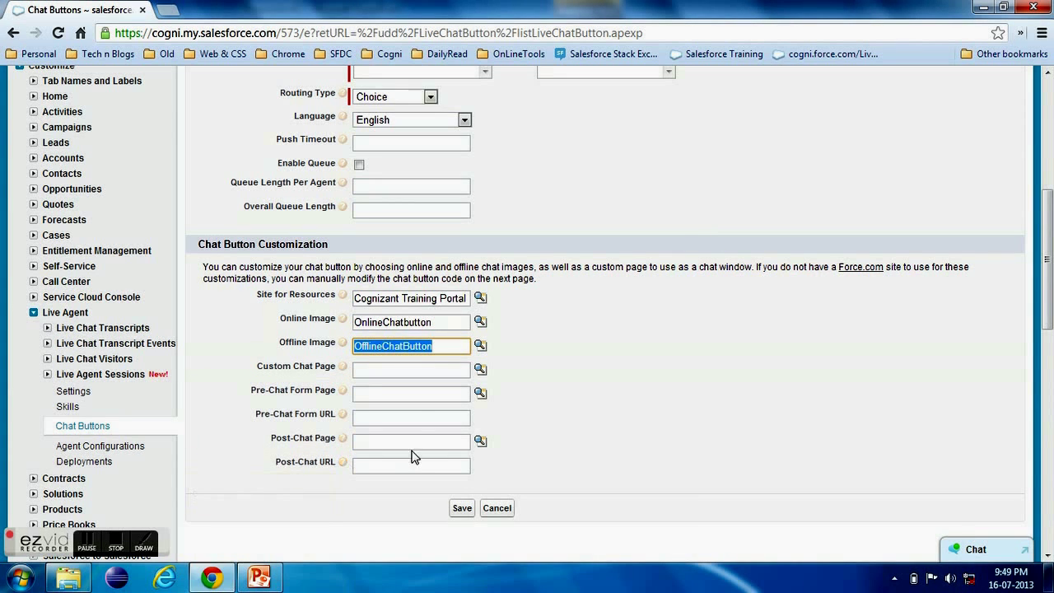
scroll(451, 466, "down", 1)
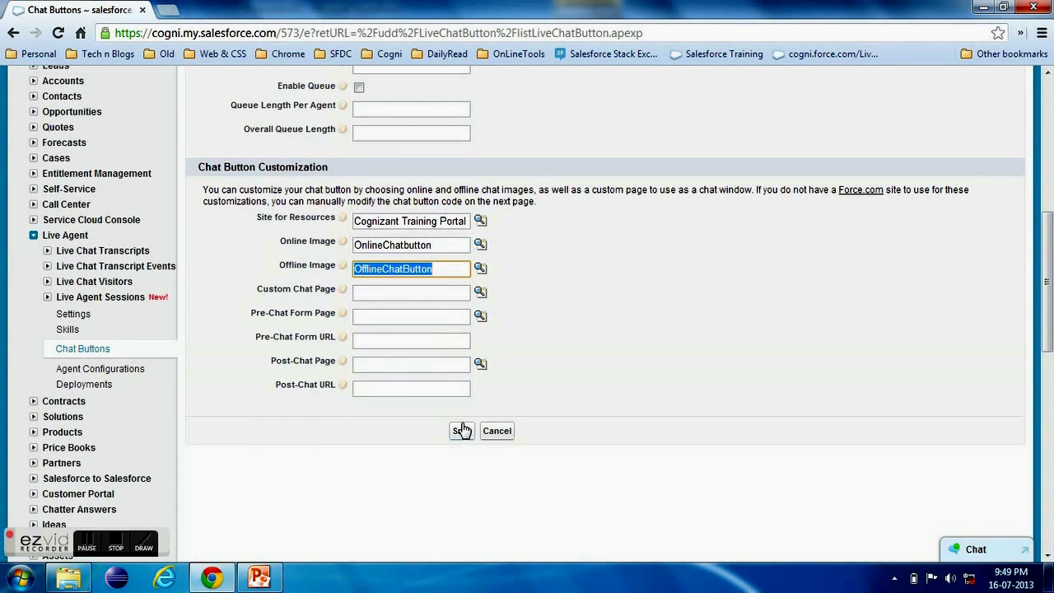
left_click(462, 433)
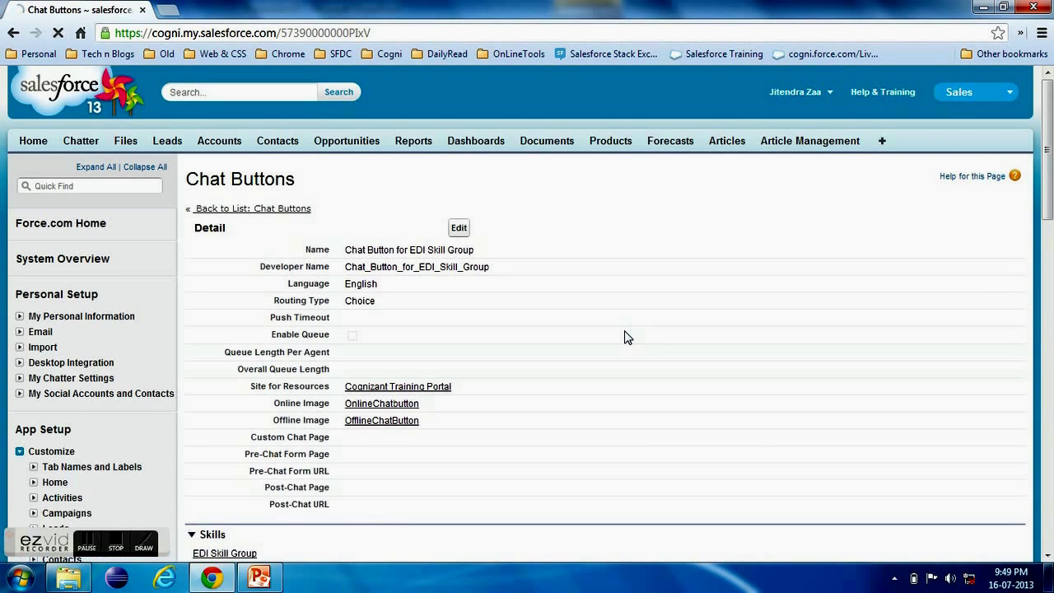
Copy the generated Chat Button Code and search the Start menu for Notepad
scroll(622, 337, "down", 4)
left_click(518, 366)
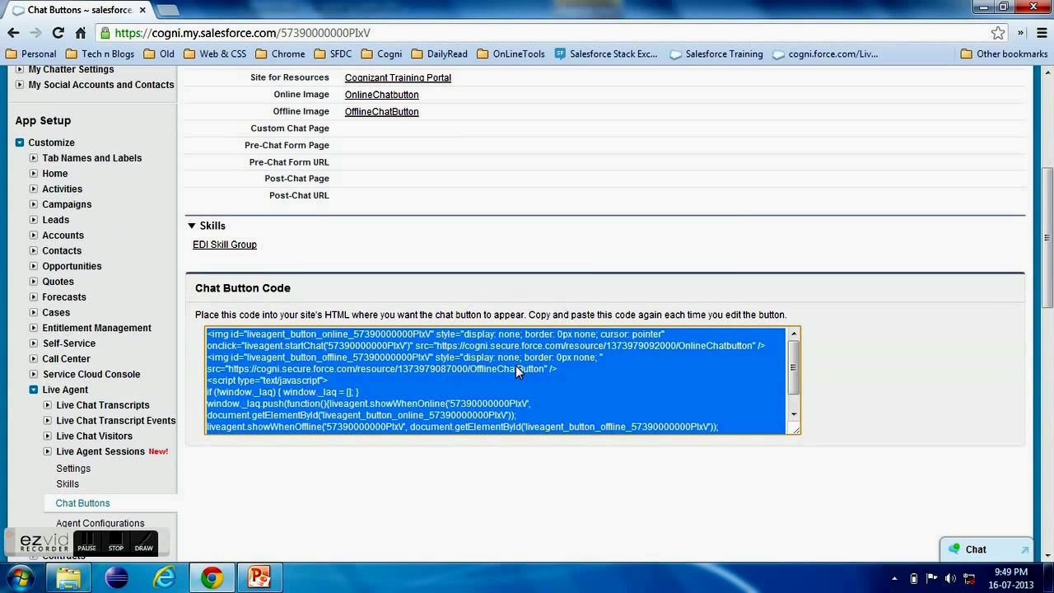
right_click(517, 366)
left_click(568, 103)
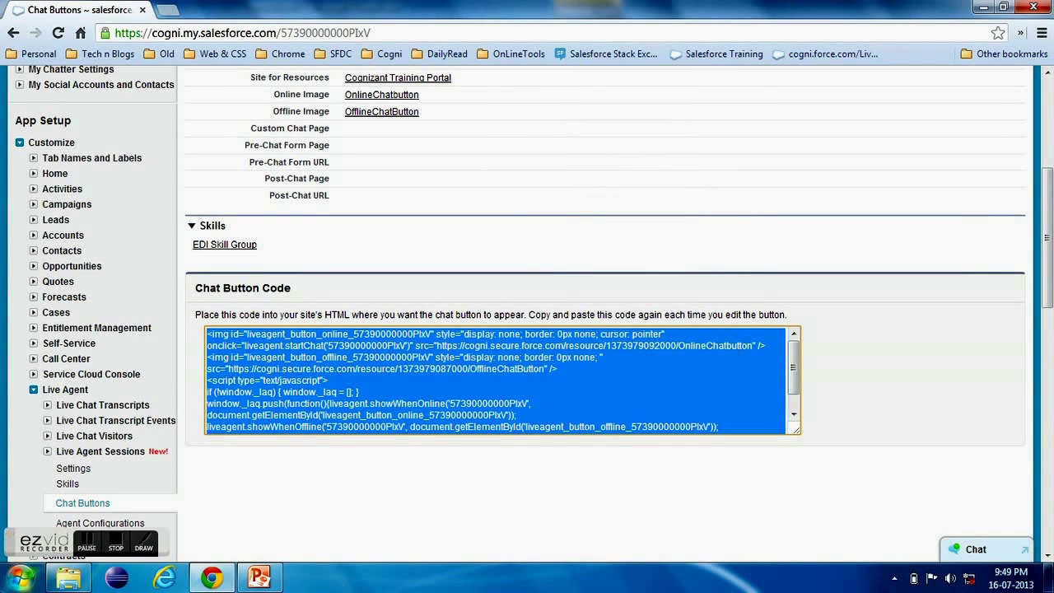
key("super")
key("super")
key("super")
type("note")
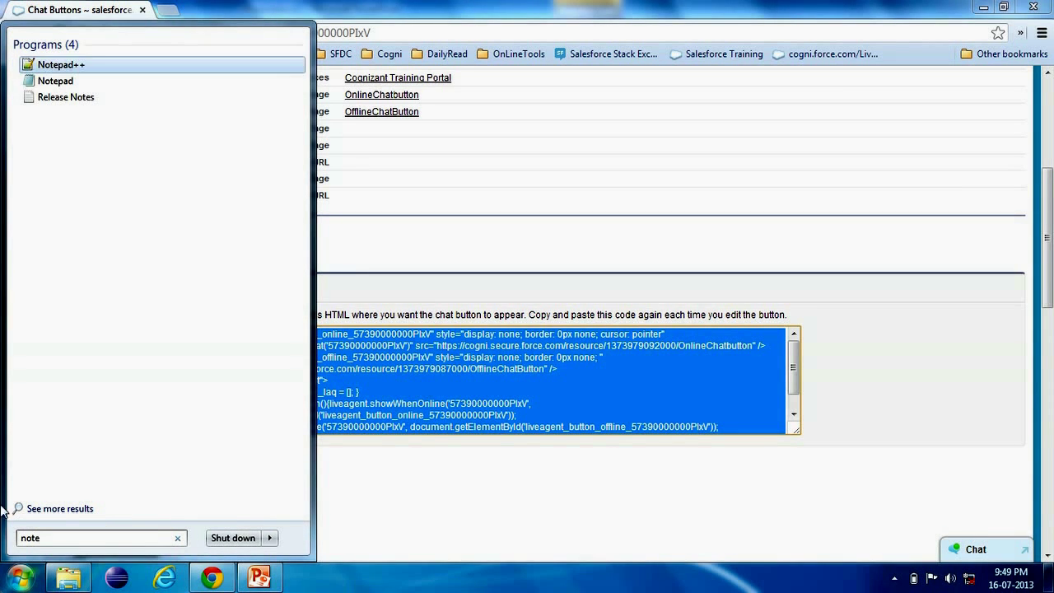
Paste the chat button code into a new Notepad++ tab with HTML highlighting
left_click(74, 77)
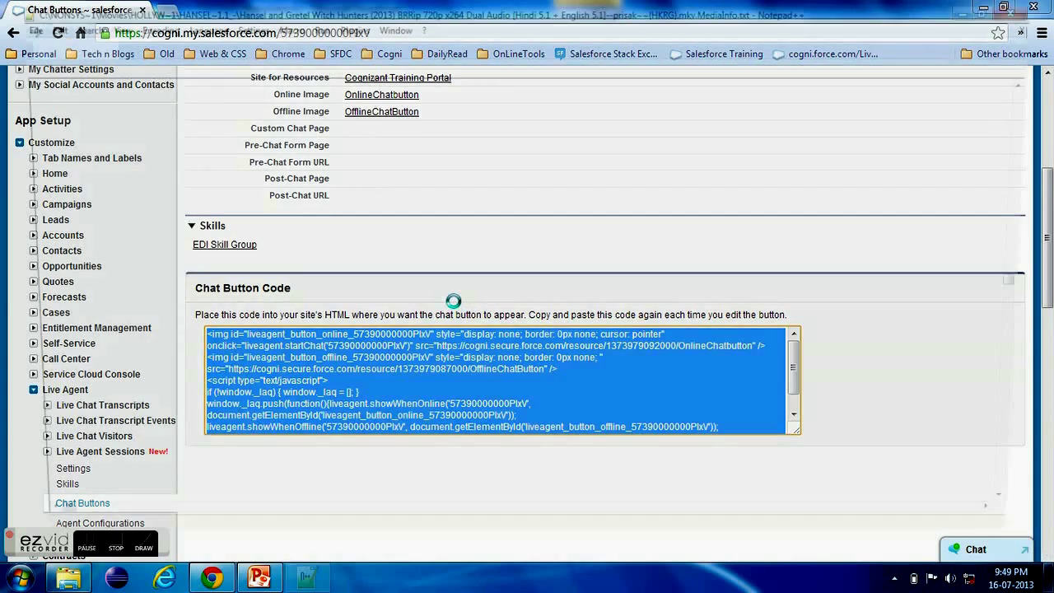
key("ctrl+n")
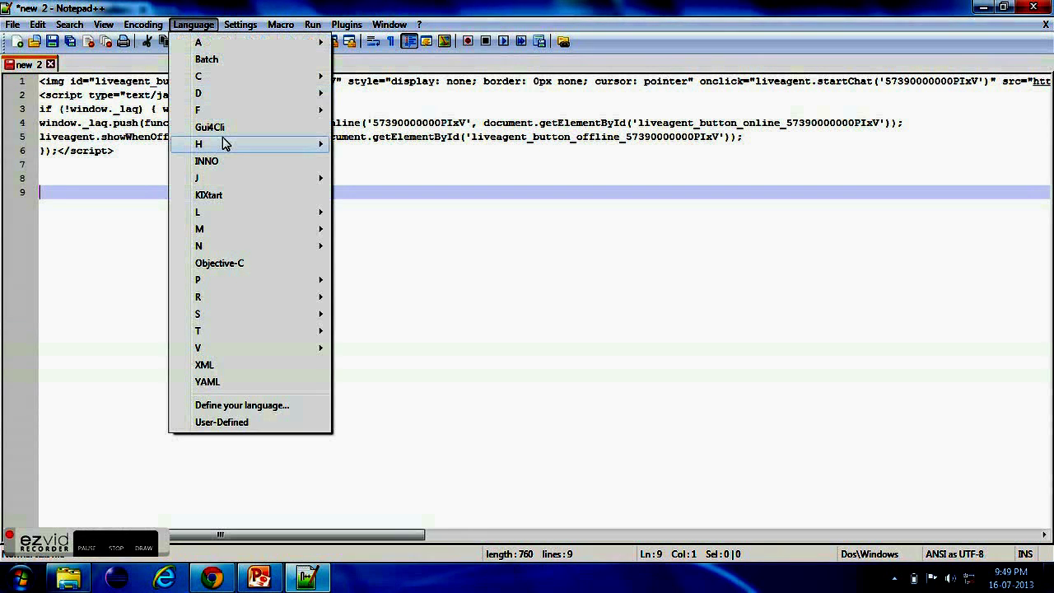
left_click(366, 160)
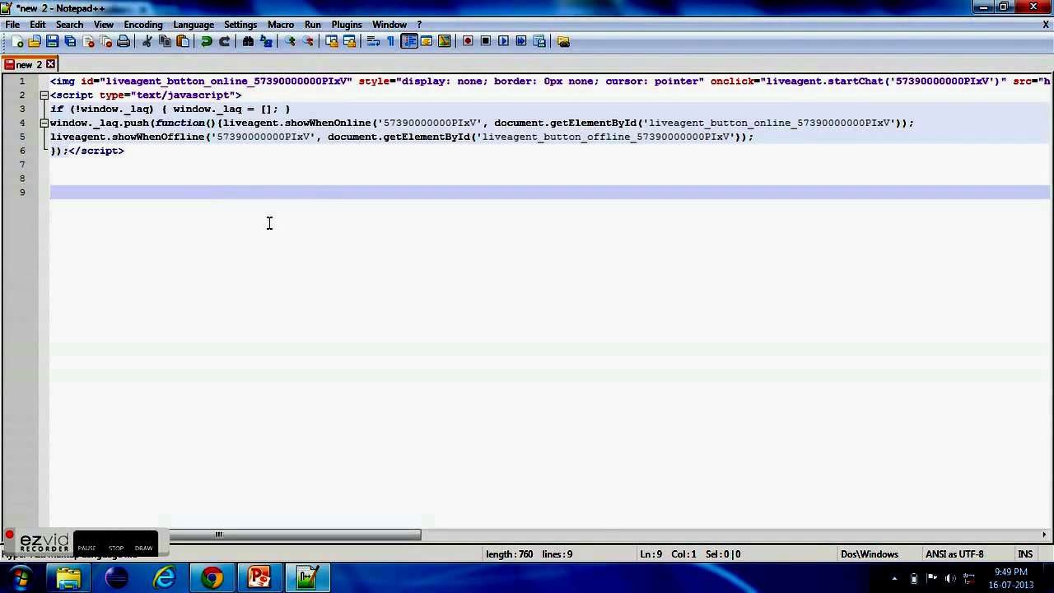
Back in Salesforce, start a new Live Agent agent configuration
key("alt+Tab")
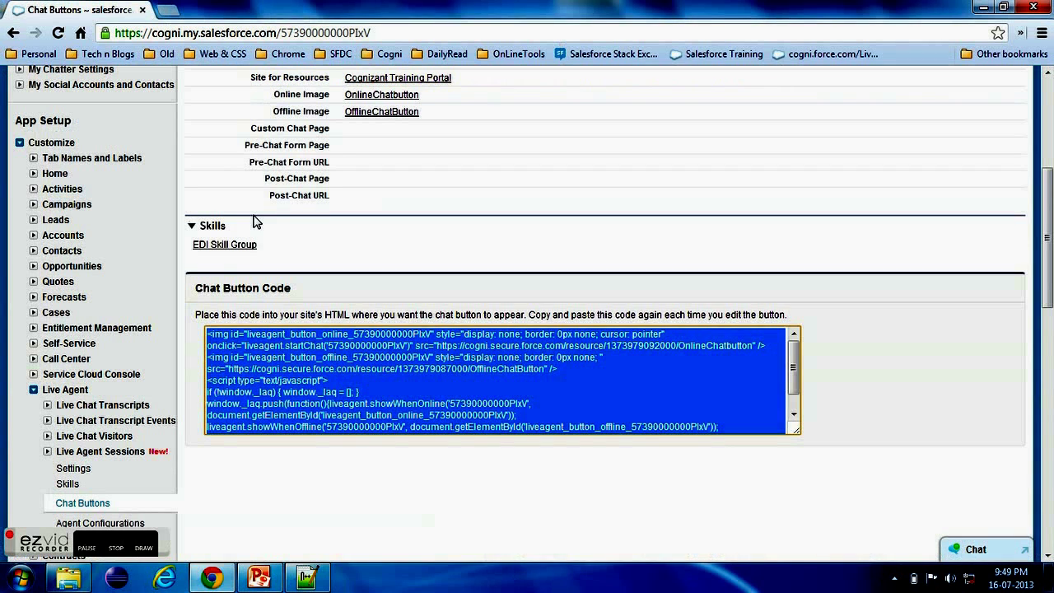
scroll(219, 464, "down", 1)
left_click(119, 449)
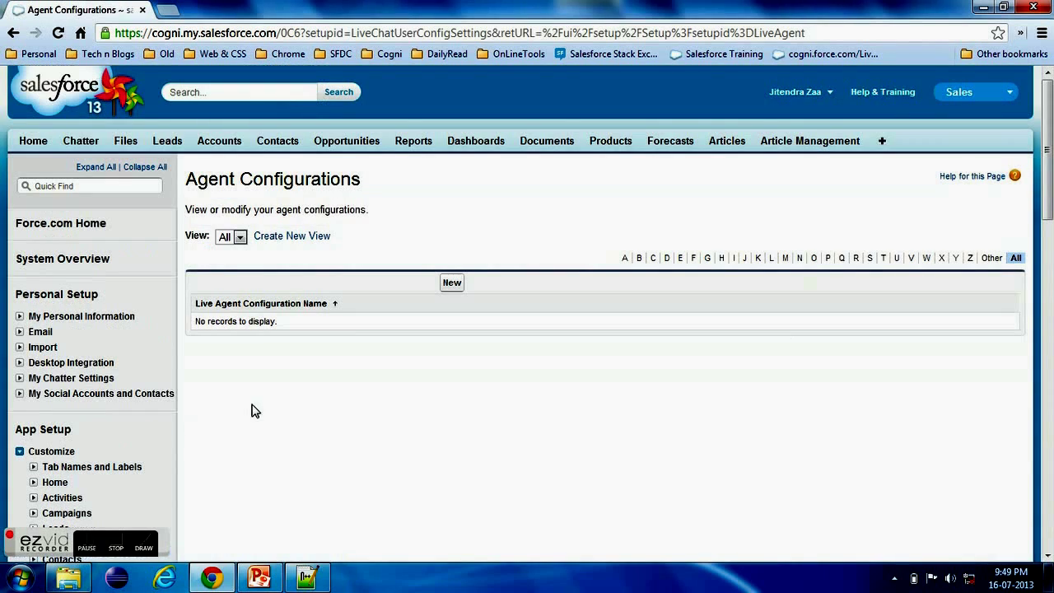
left_click(451, 286)
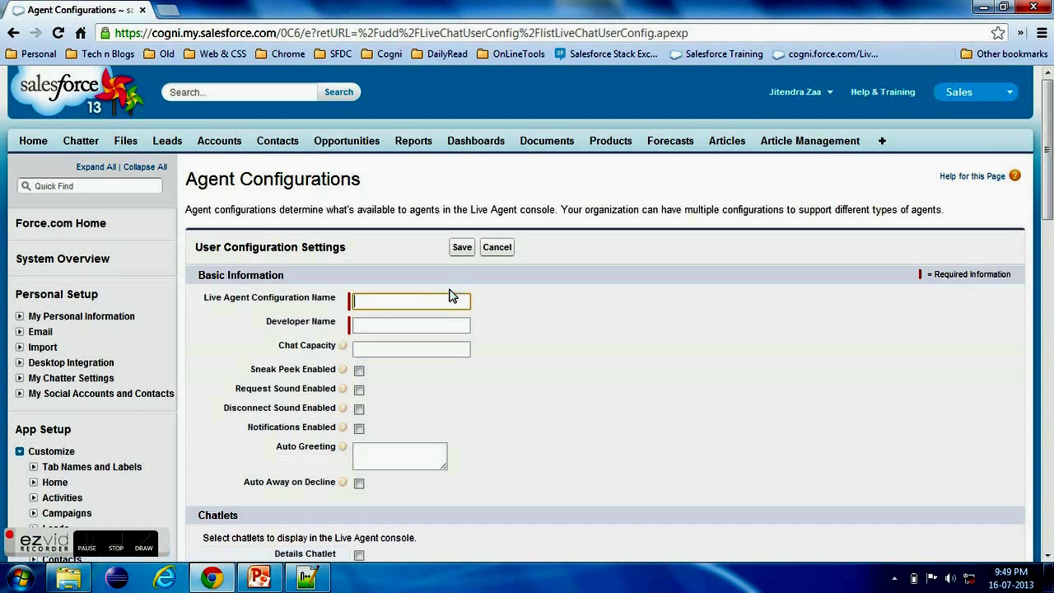
Name the configuration EDI Agents, developer name EDI_Agents, and enable Sneak Peek
scroll(544, 326, "down", 1)
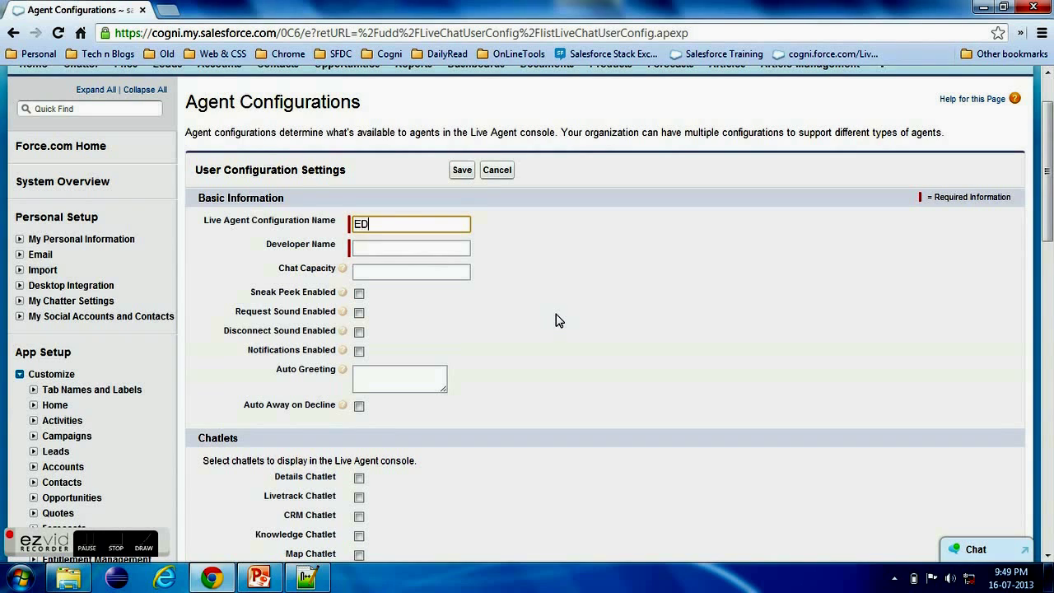
type("gents")
left_click(555, 320)
mouse_move(343, 272)
scroll(343, 277, "down", 1)
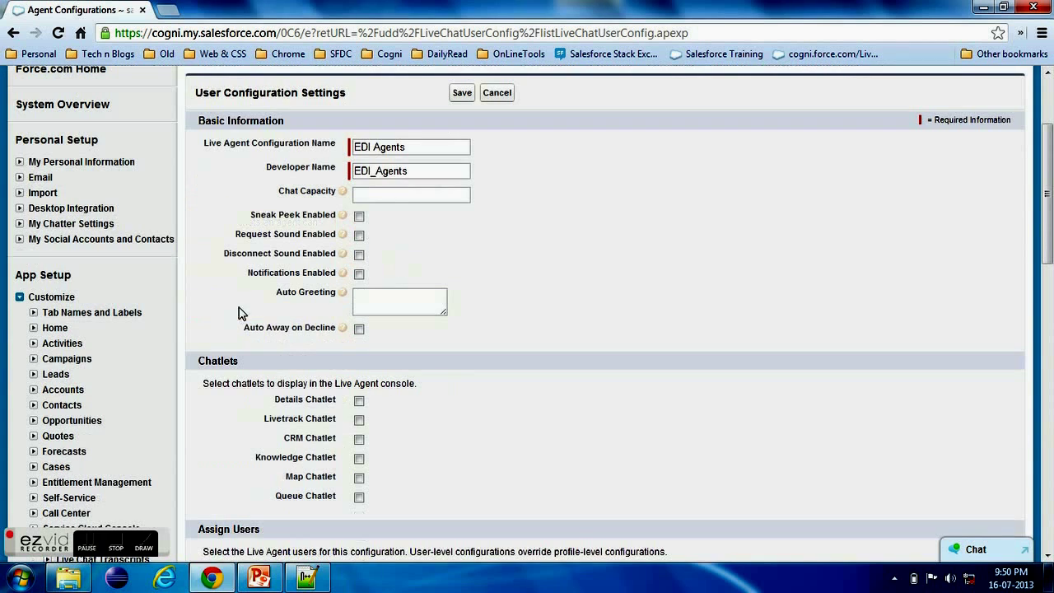
left_click(360, 219)
mouse_move(345, 222)
Enable request and disconnect sounds and enter the auto greeting 'Welcome to Salesforce Support for Email...'
left_click(360, 238)
left_click(359, 256)
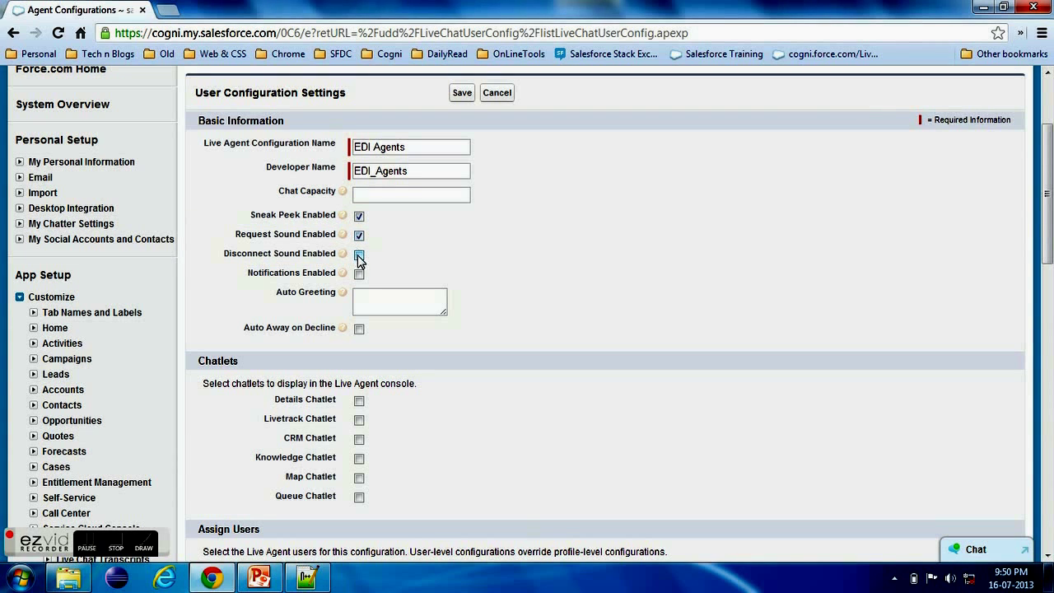
left_click(366, 297)
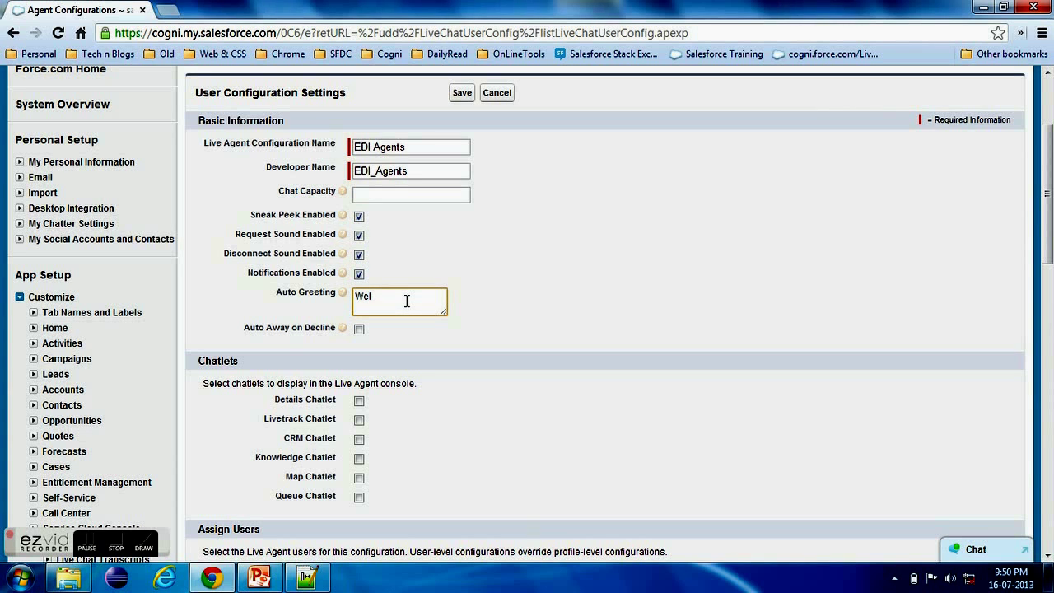
type("Welcome")
type(" to Salesforce S")
type("upport fo")
type("r")
left_click_drag(444, 312, 694, 353)
type("Email and Desktop Integration Issues")
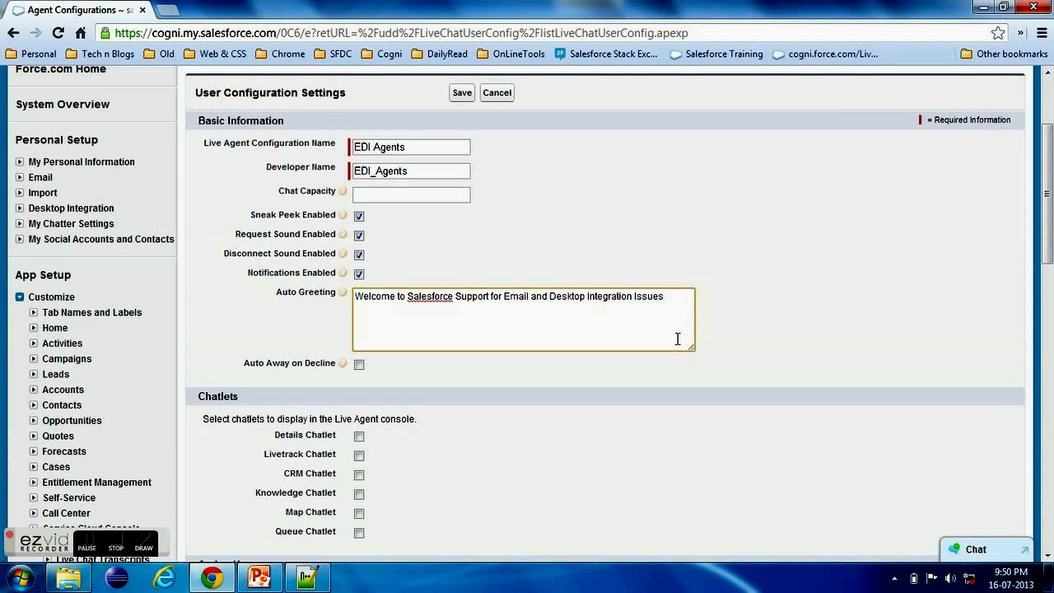
scroll(678, 337, "down", 2)
mouse_move(343, 210)
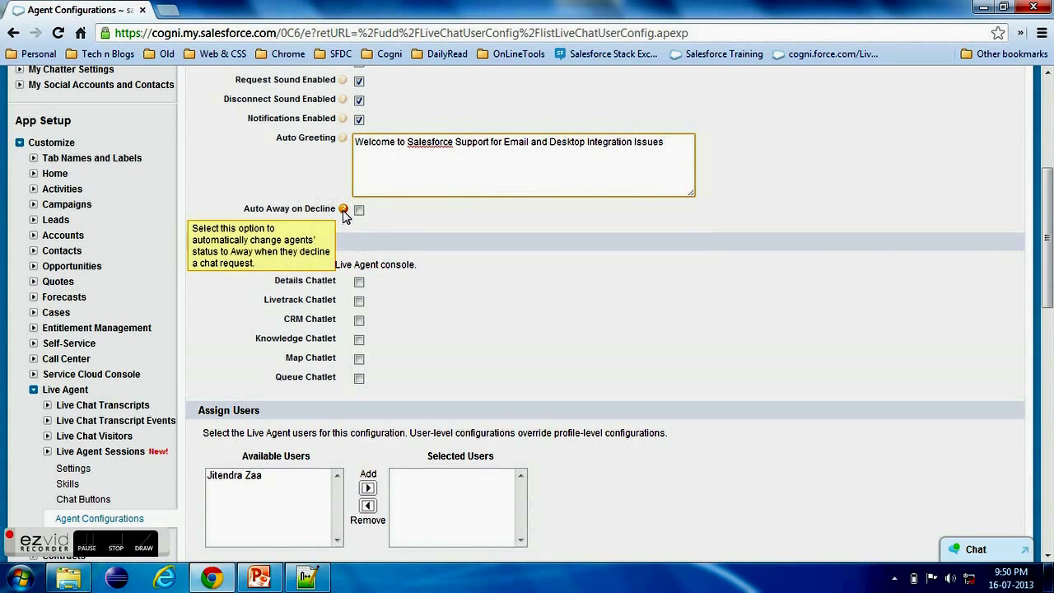
Turn on Auto Away on Decline and the Details, Livetrack, CRM, Knowledge, Map and Queue chatlets
left_click(359, 210)
scroll(555, 224, "down", 1)
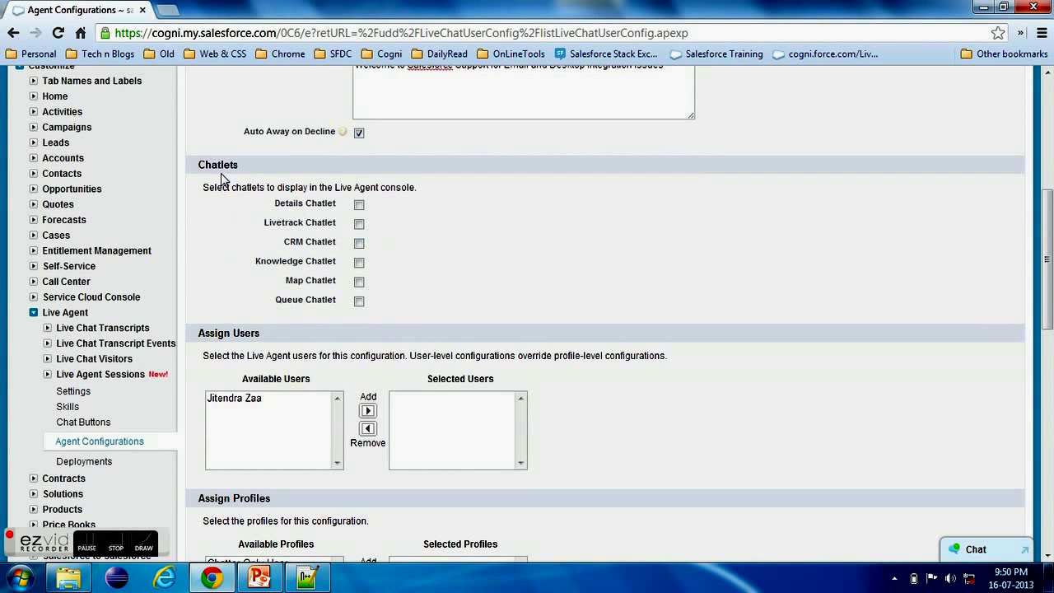
left_click_drag(241, 164, 200, 169)
left_click(359, 204)
left_click(359, 224)
left_click(359, 242)
left_click(359, 262)
left_click(359, 281)
left_click(359, 301)
Assign the only available user and all available profiles to the configuration
scroll(299, 346, "down", 1)
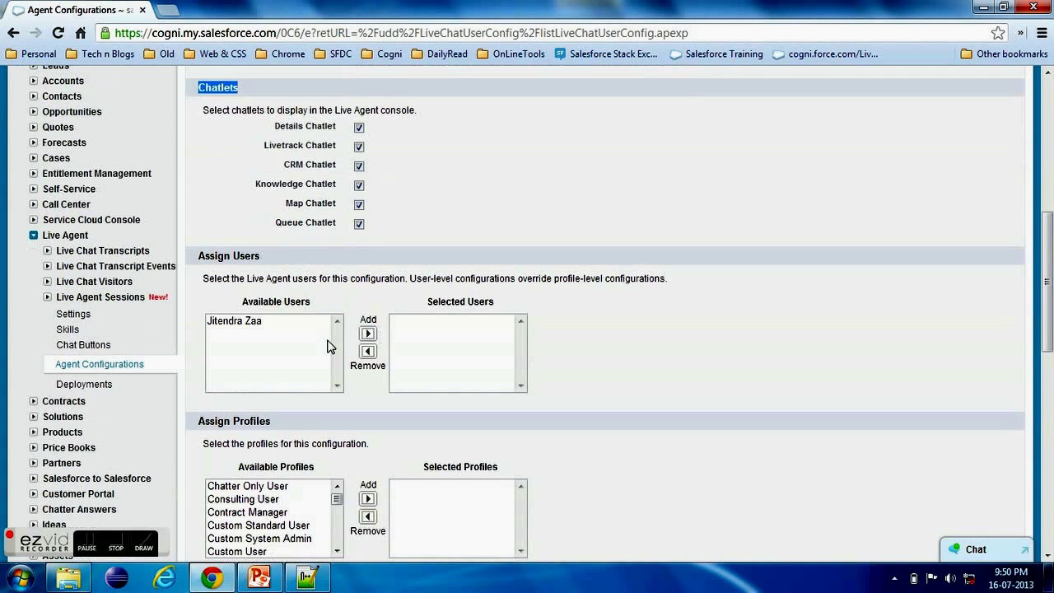
left_click(290, 333)
left_click(246, 330)
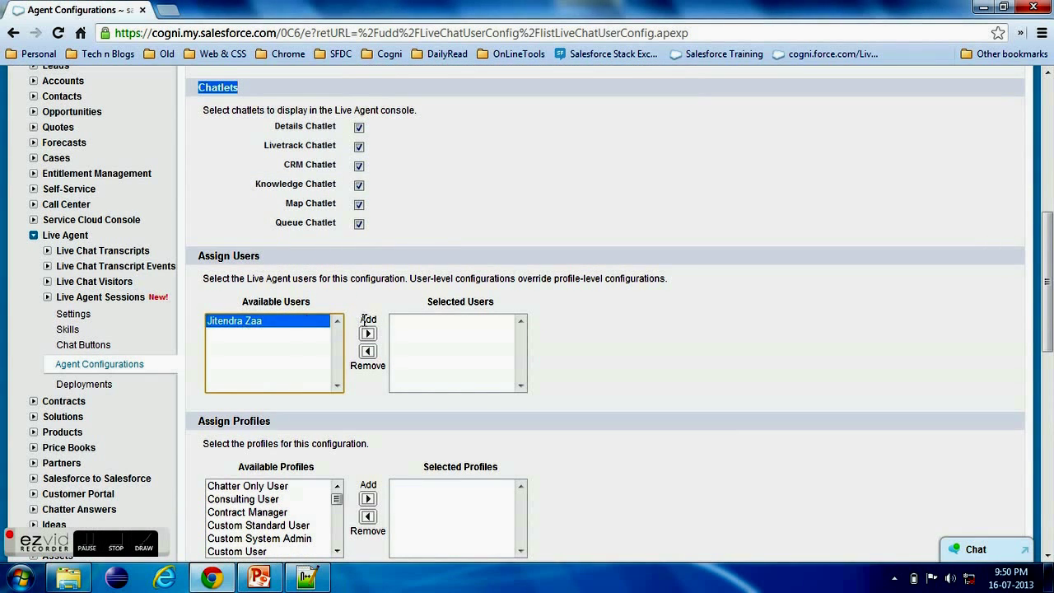
left_click(368, 334)
scroll(329, 324, "down", 3)
left_click(305, 357)
key("shift+Home")
left_click(368, 344)
Save the EDI Agents configuration
scroll(595, 358, "down", 1)
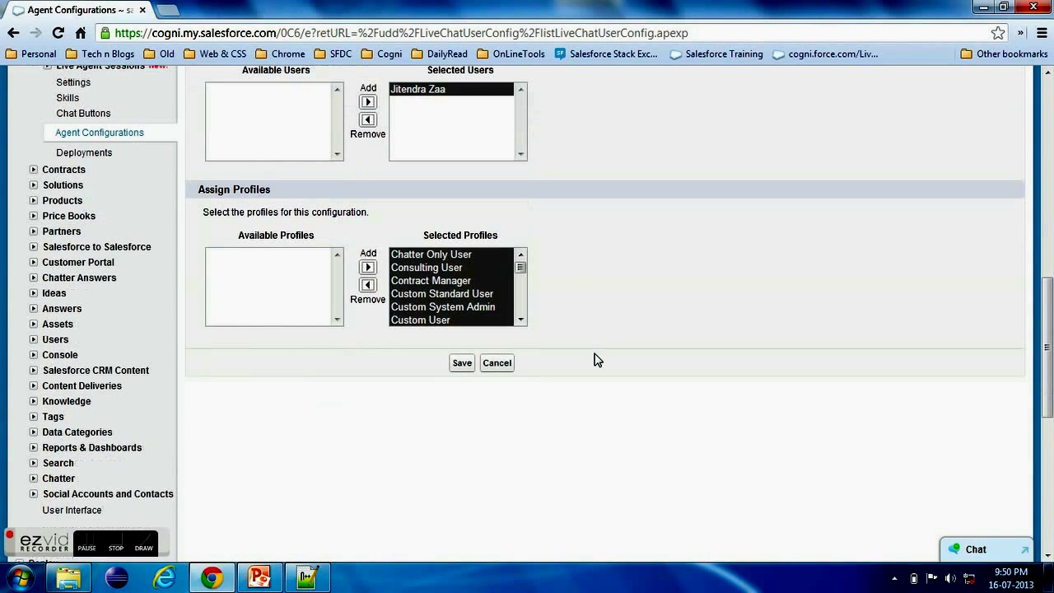
left_click(462, 362)
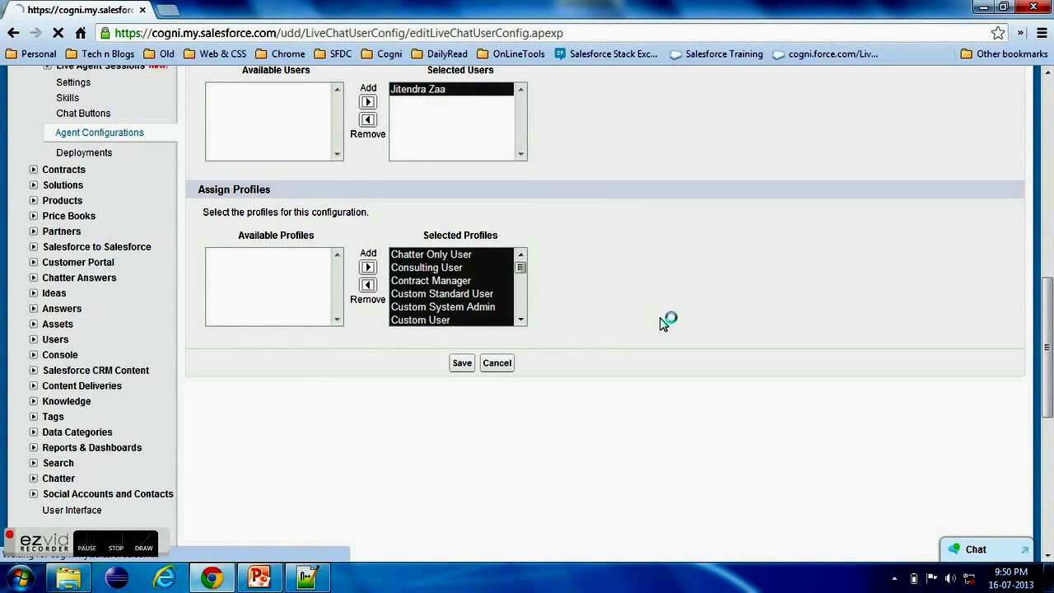
scroll(513, 365, "down", 2)
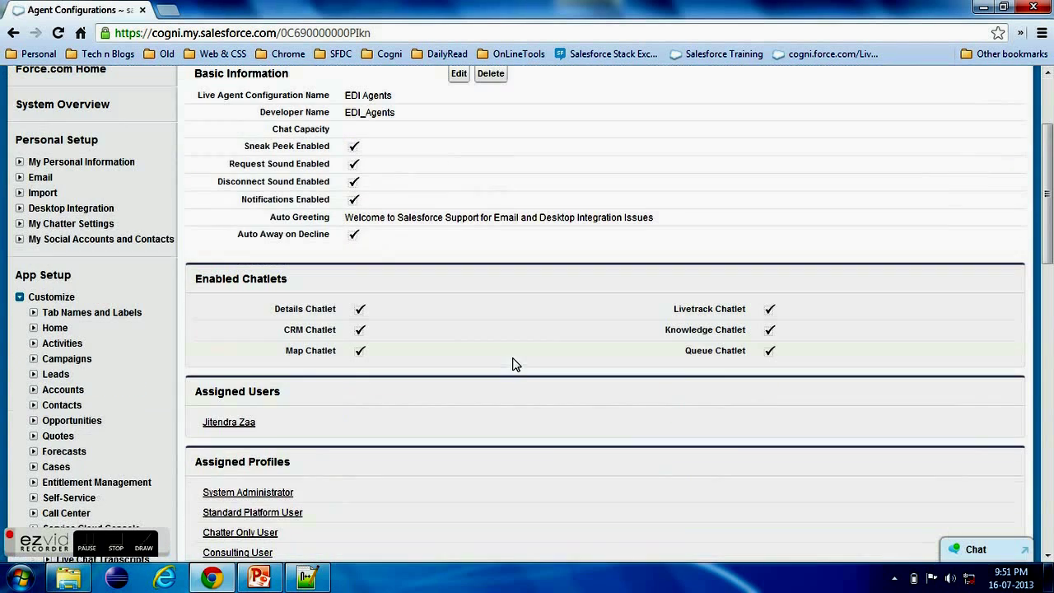
scroll(453, 332, "down", 2)
scroll(527, 328, "down", 2)
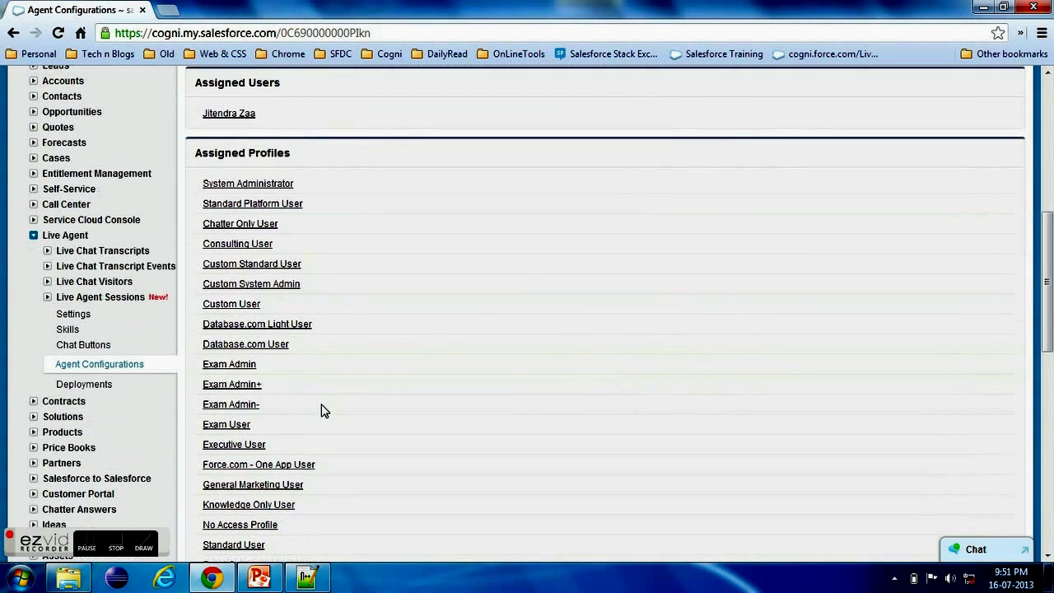
Create a new live chat deployment named 'Deploy for EDI Skill Group' with auto-filled developer name
left_click(99, 384)
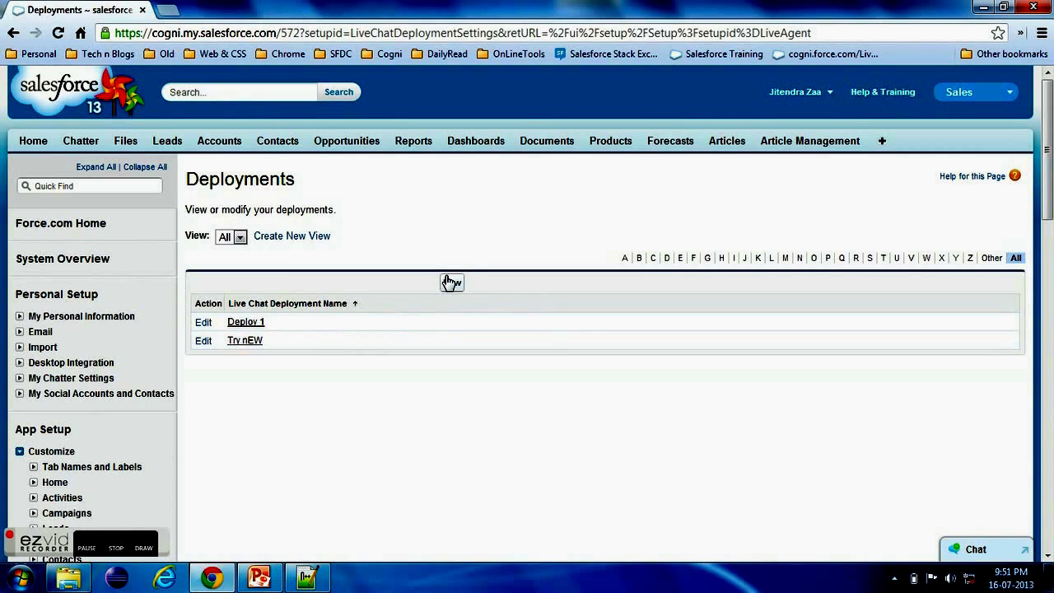
left_click(452, 282)
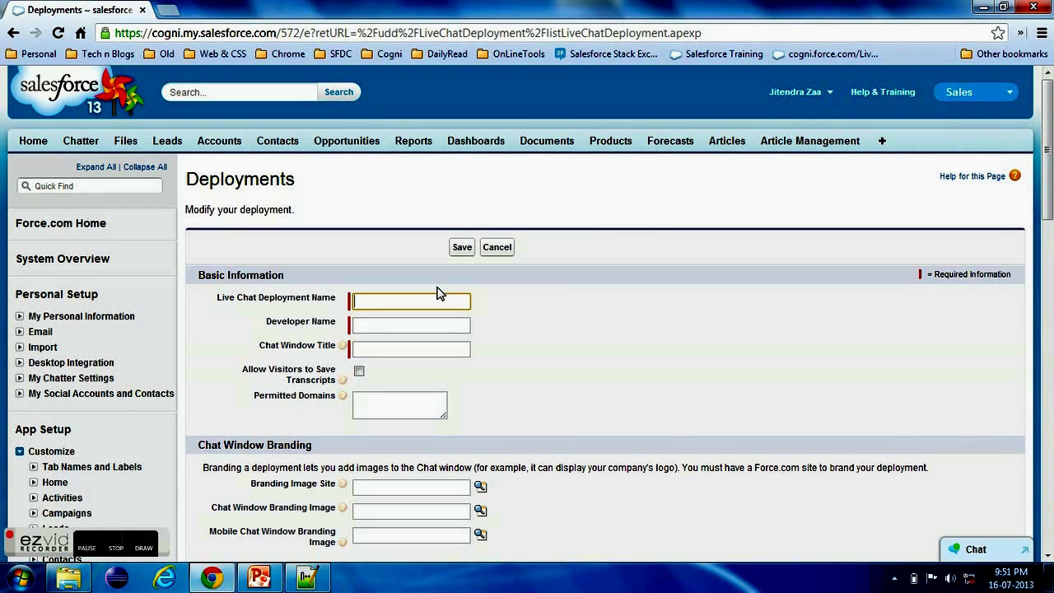
type("Deploy")
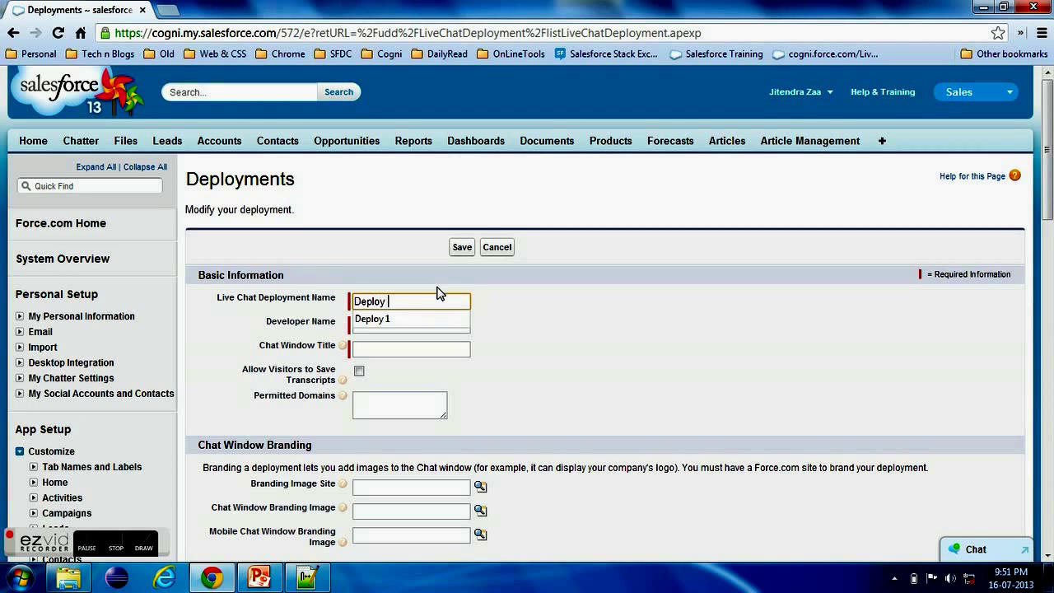
type(" for EDI Skill Gr")
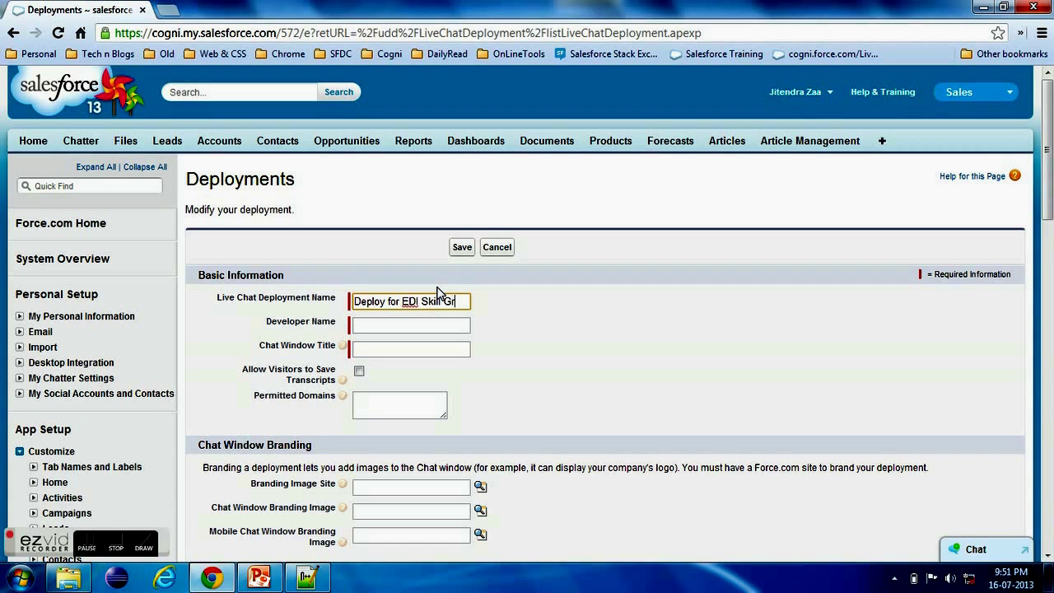
type("oup")
left_click(645, 305)
scroll(647, 305, "down", 1)
Set chat window title 'Welcome to Salesfore Support', allow visitors to save transcripts, and save
left_click(433, 271)
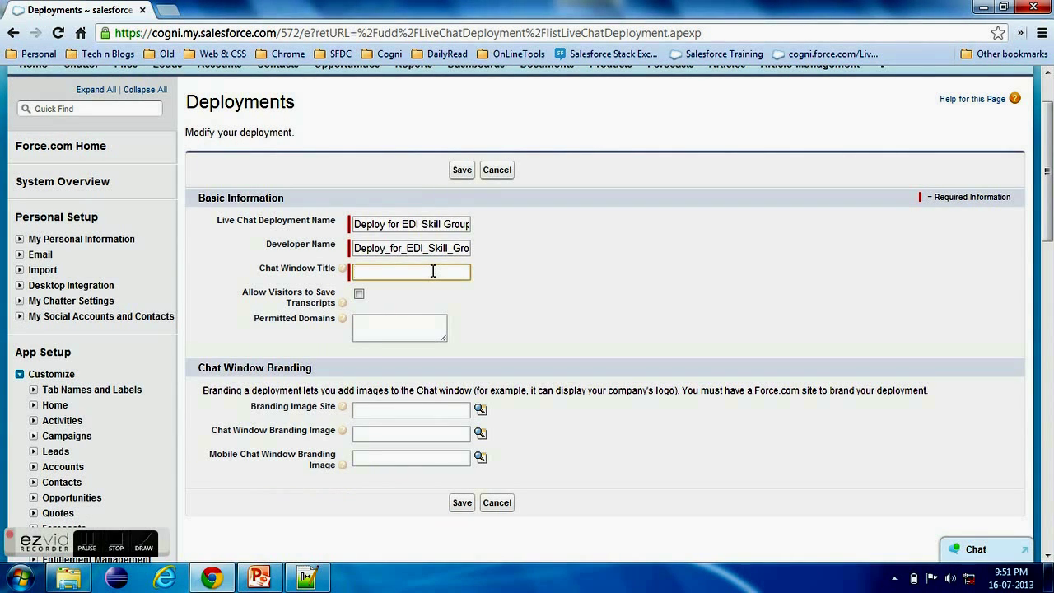
type("Welcome")
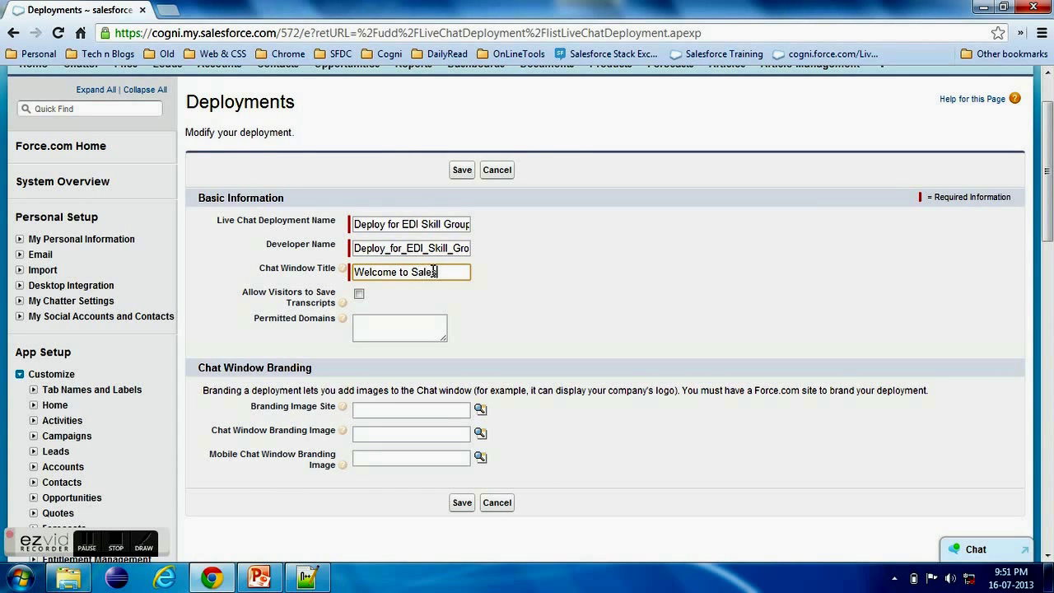
type(" to Salesfore Support")
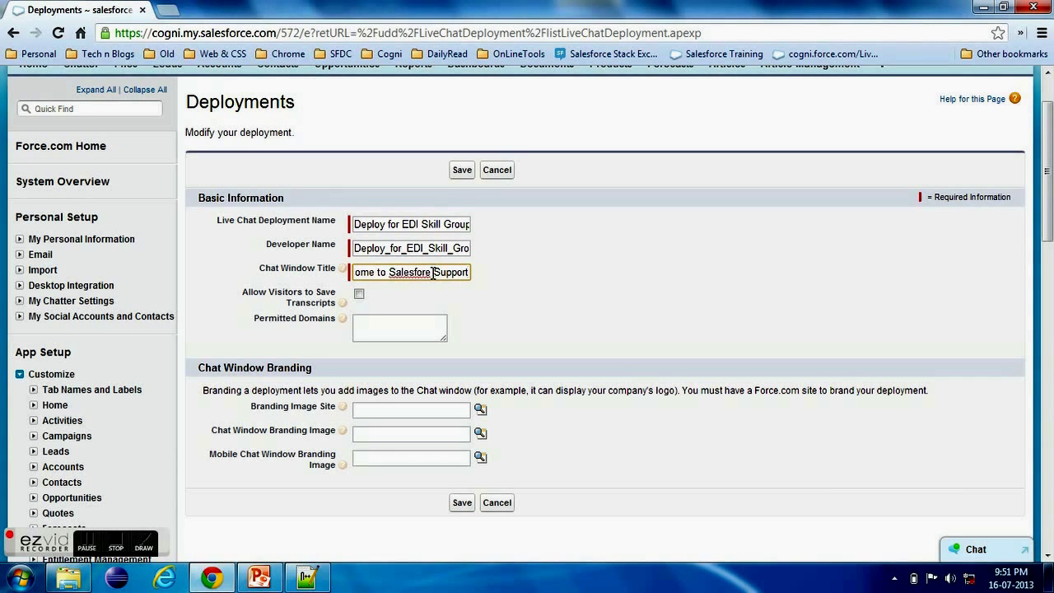
scroll(433, 274, "down", 2)
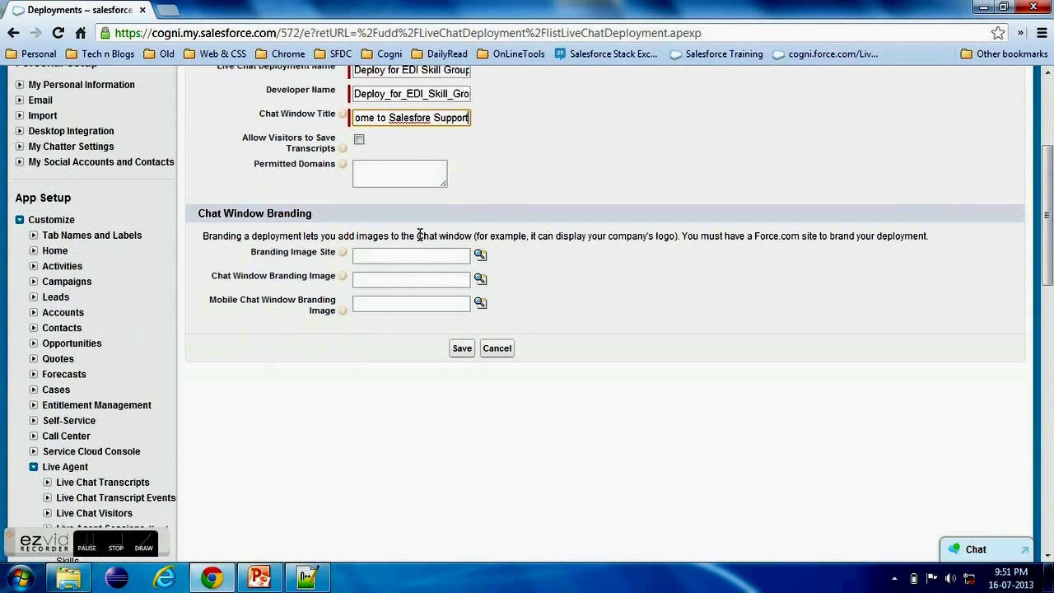
left_click(631, 147)
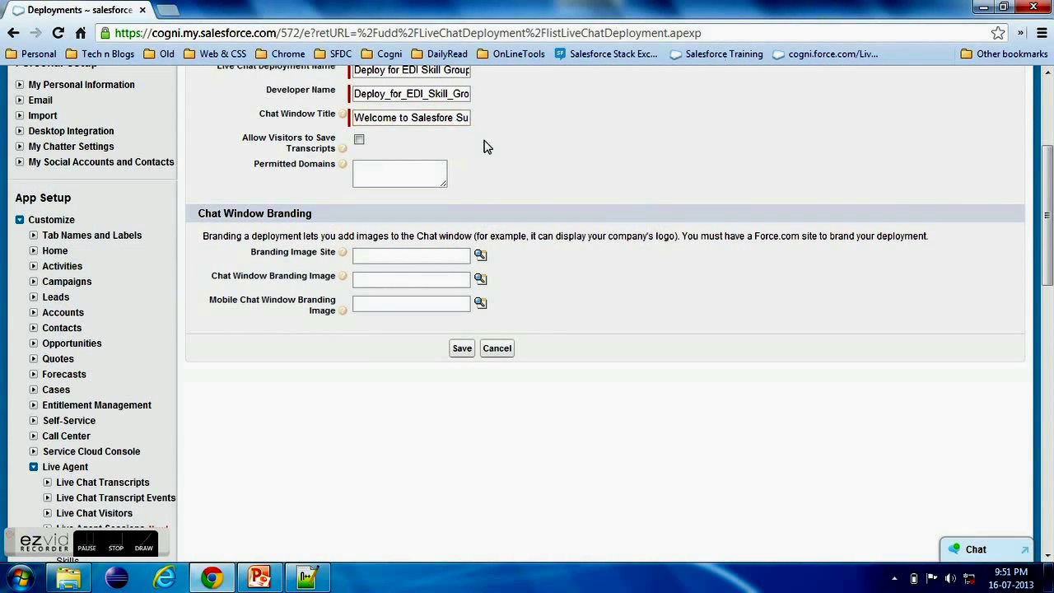
scroll(490, 150, "up", 1)
mouse_move(342, 230)
left_click(359, 217)
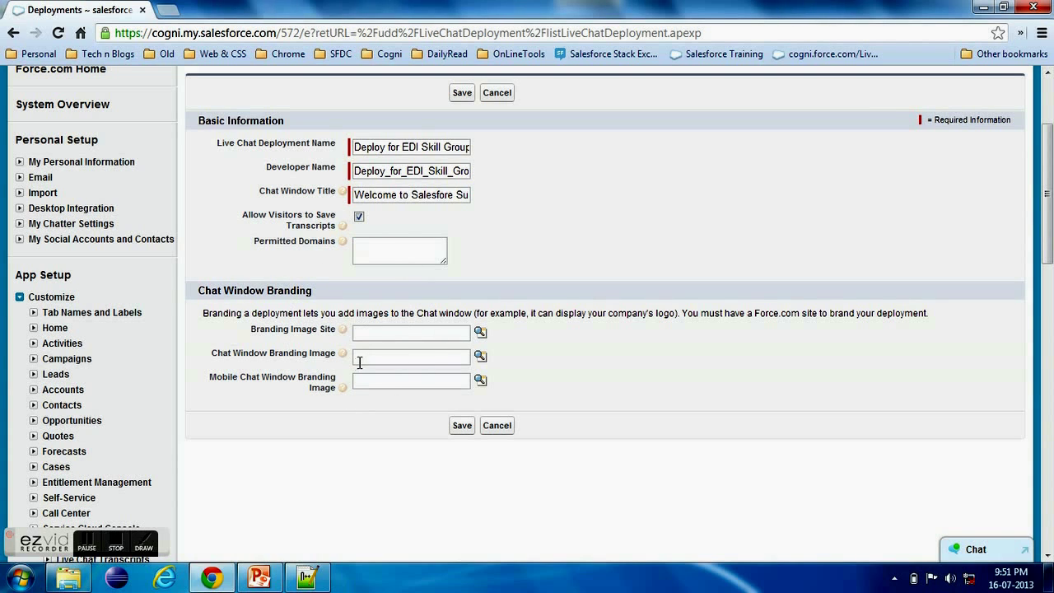
left_click(461, 426)
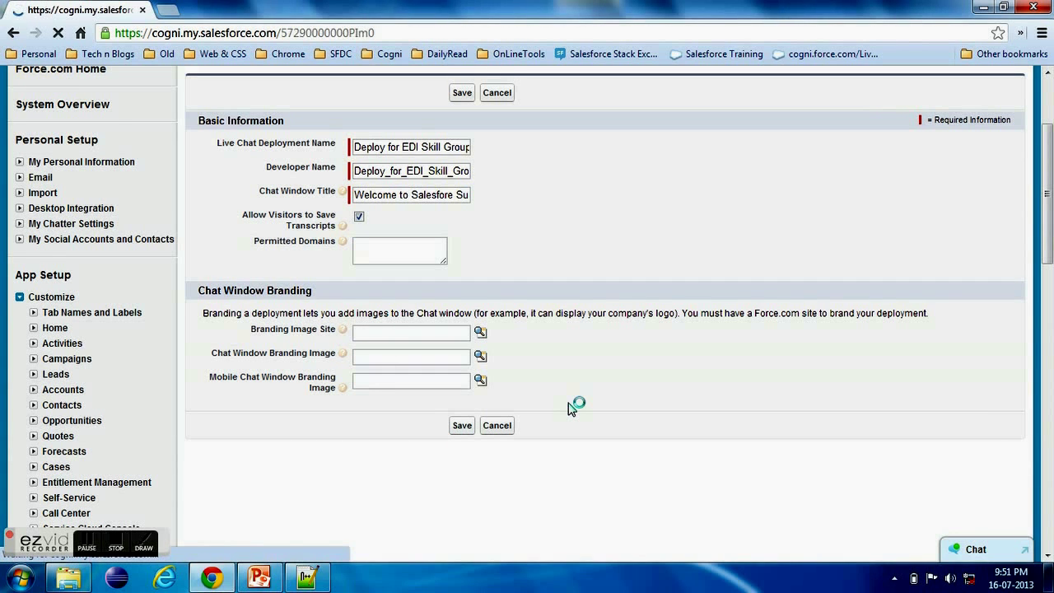
Paste the generated deployment code into the Notepad++ file below the chat button script
scroll(566, 406, "down", 2)
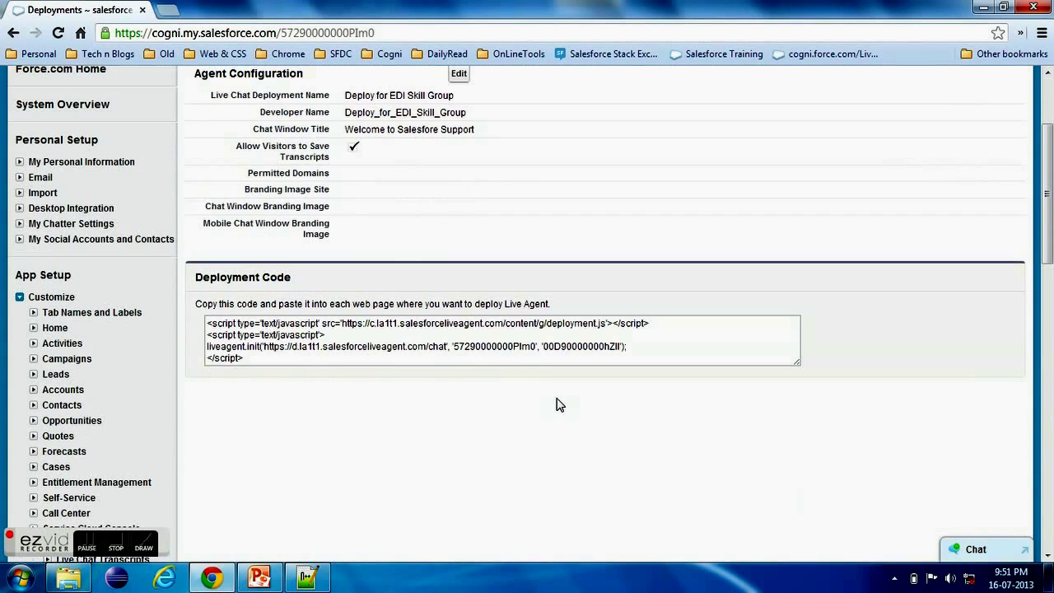
left_click(517, 350)
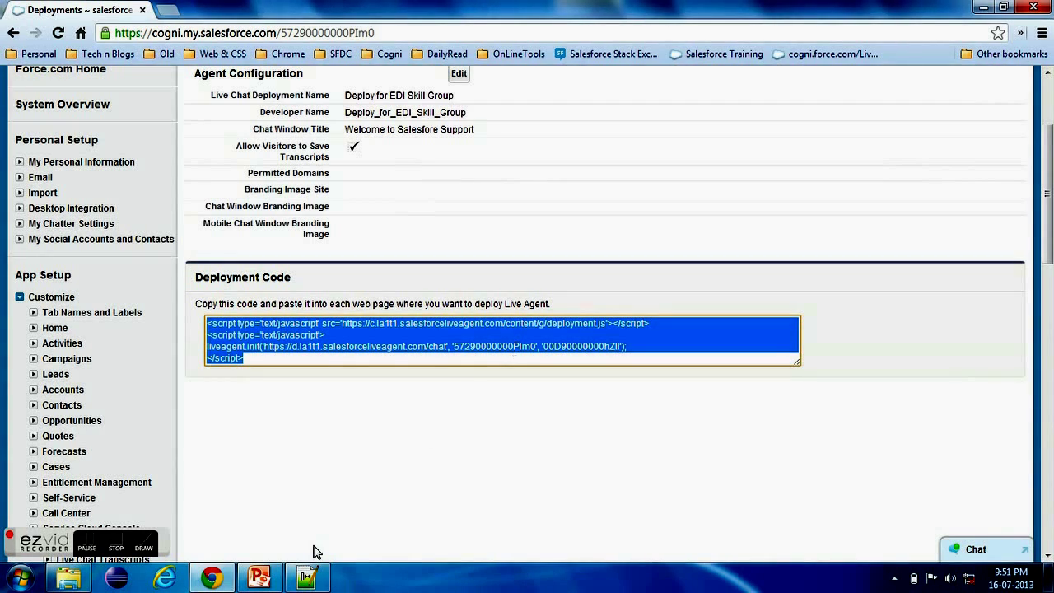
left_click(311, 577)
key("ctrl+v")
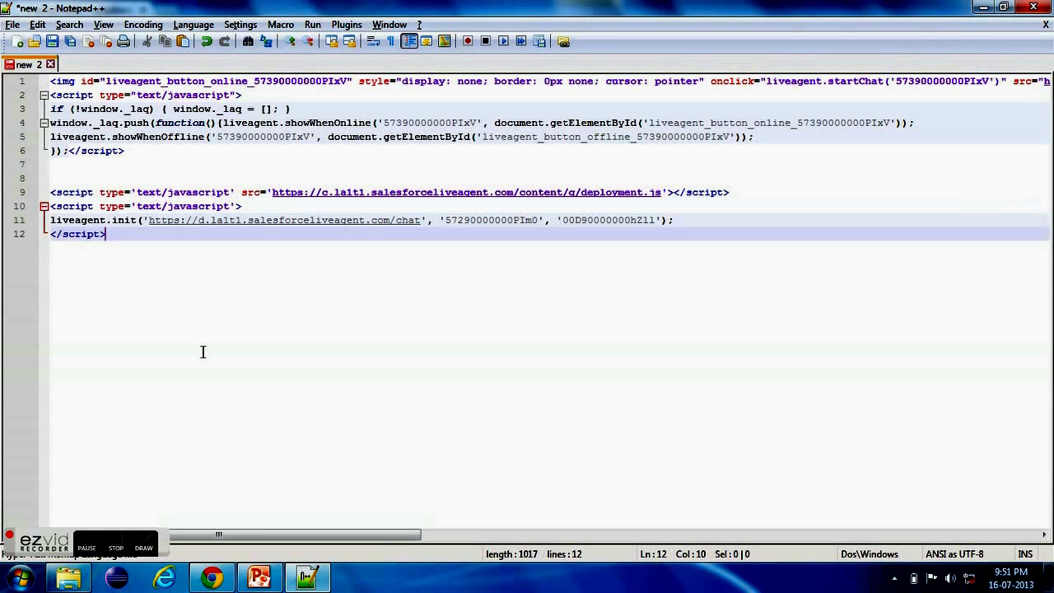
key("alt+Tab")
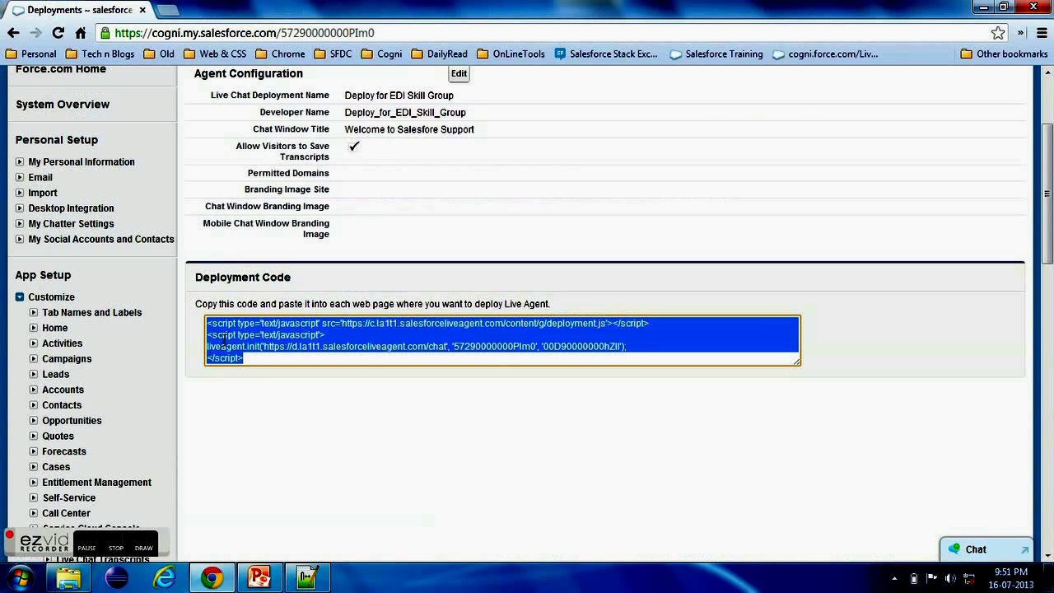
scroll(231, 356, "down", 4)
scroll(348, 369, "up", 2)
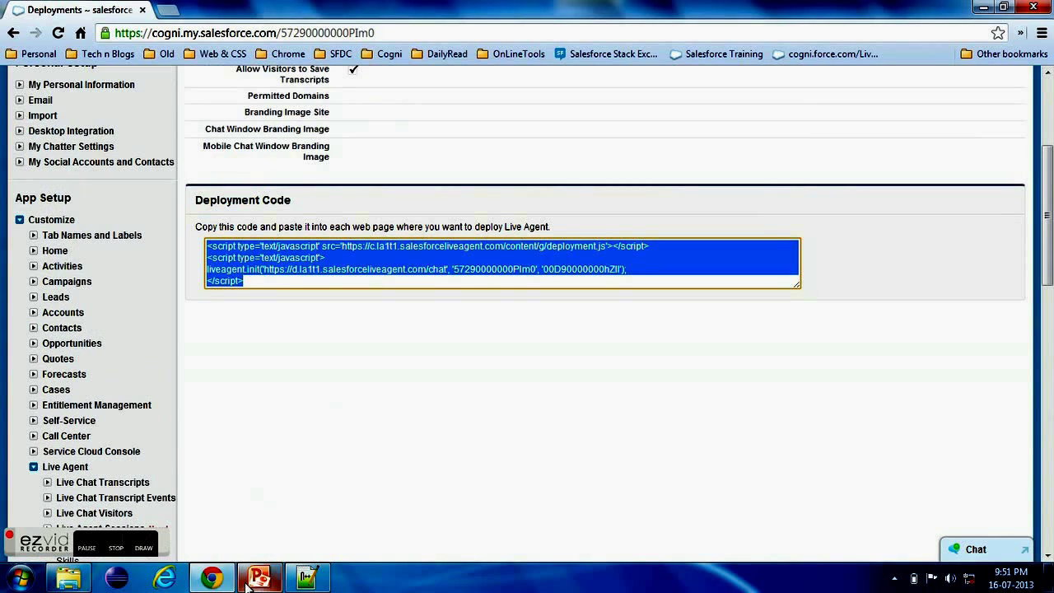
Save the Notepad++ file as 'Demo of Live Agent.html' in Desktop\Live Agent Demo
left_click(305, 577)
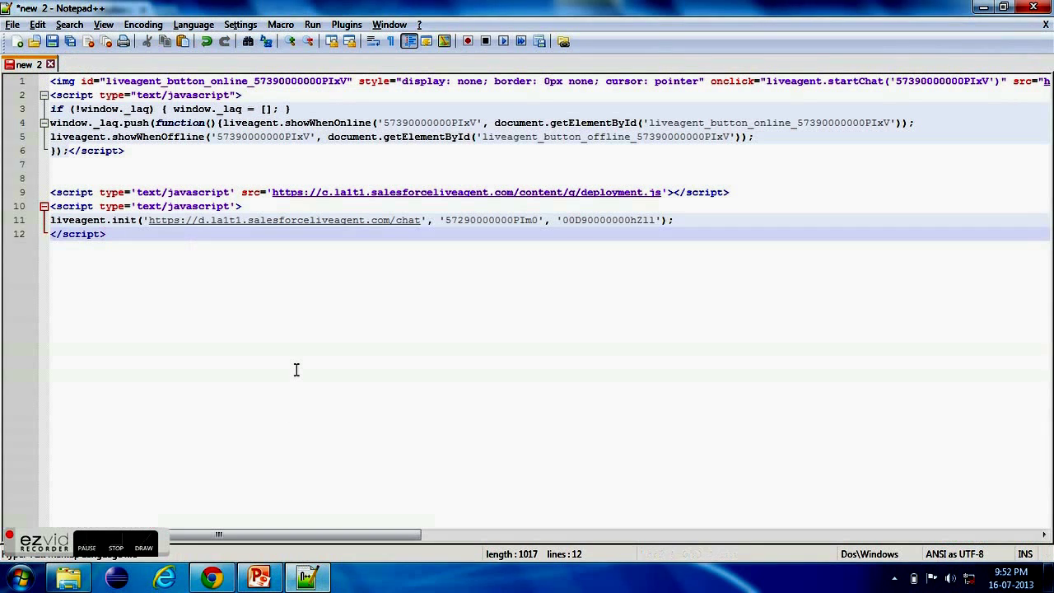
key("ctrl+s")
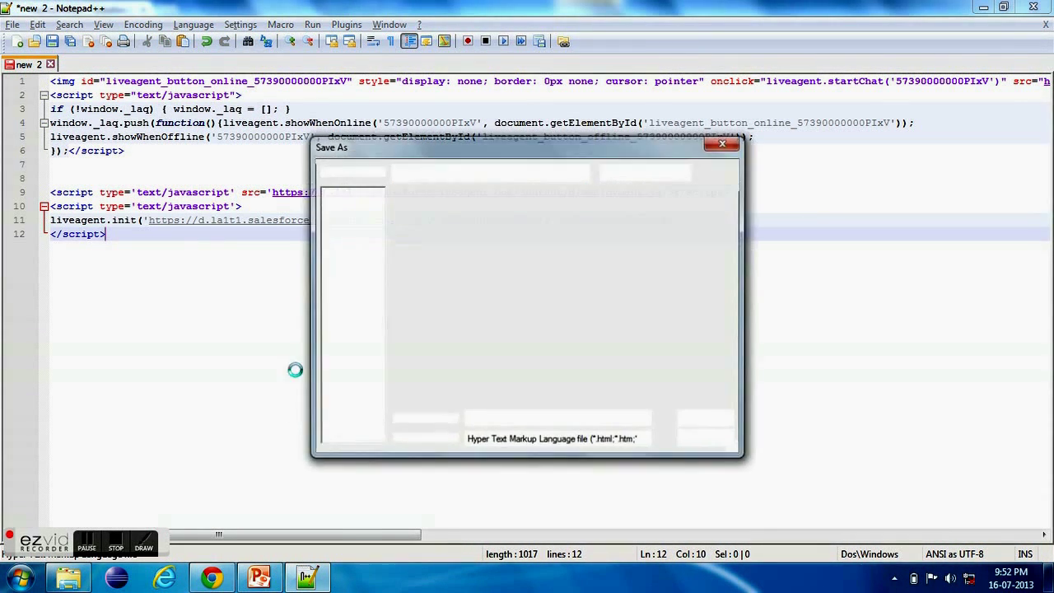
left_click(402, 301)
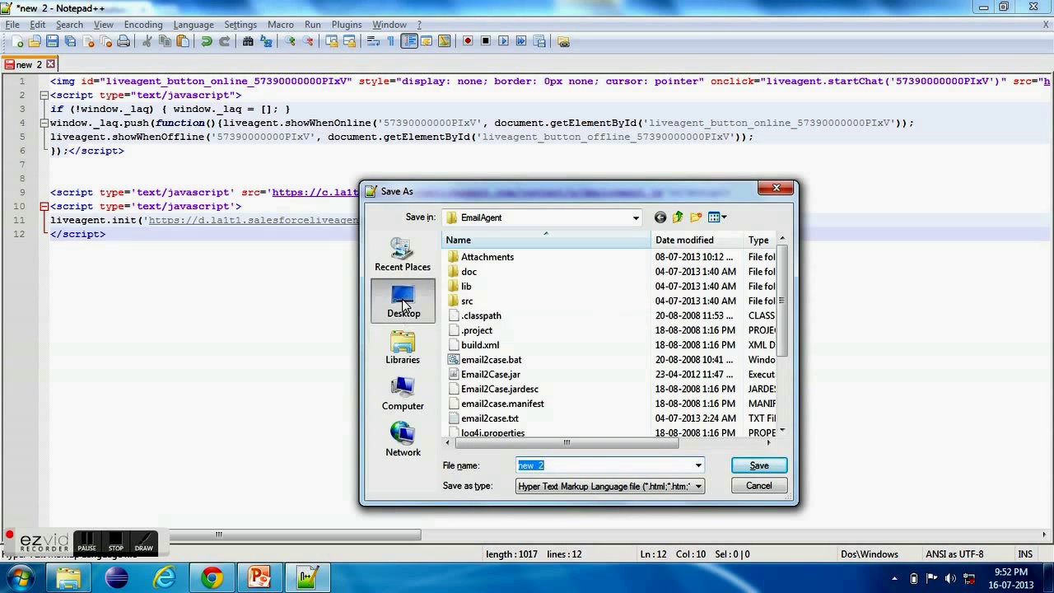
left_click(687, 314)
scroll(687, 314, "down", 3)
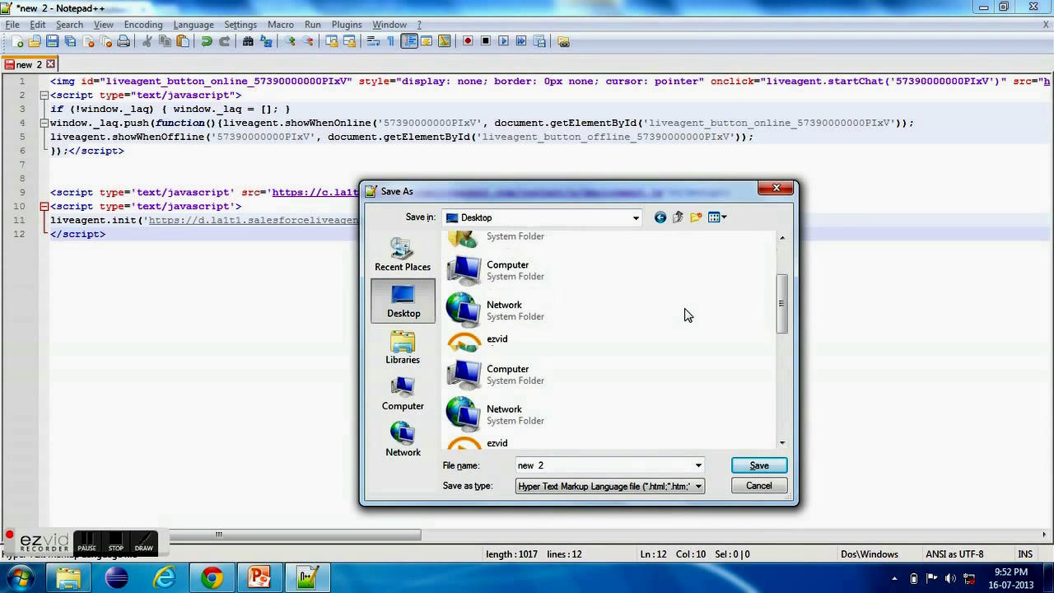
scroll(687, 314, "down", 3)
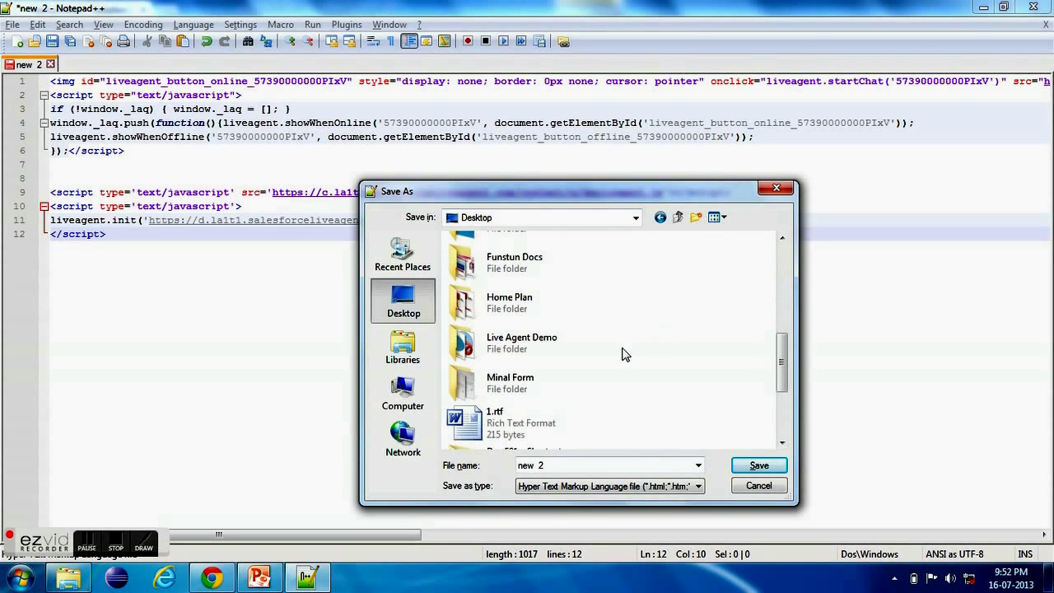
double_click(512, 350)
left_click(581, 464)
type("Demo of Live Agent")
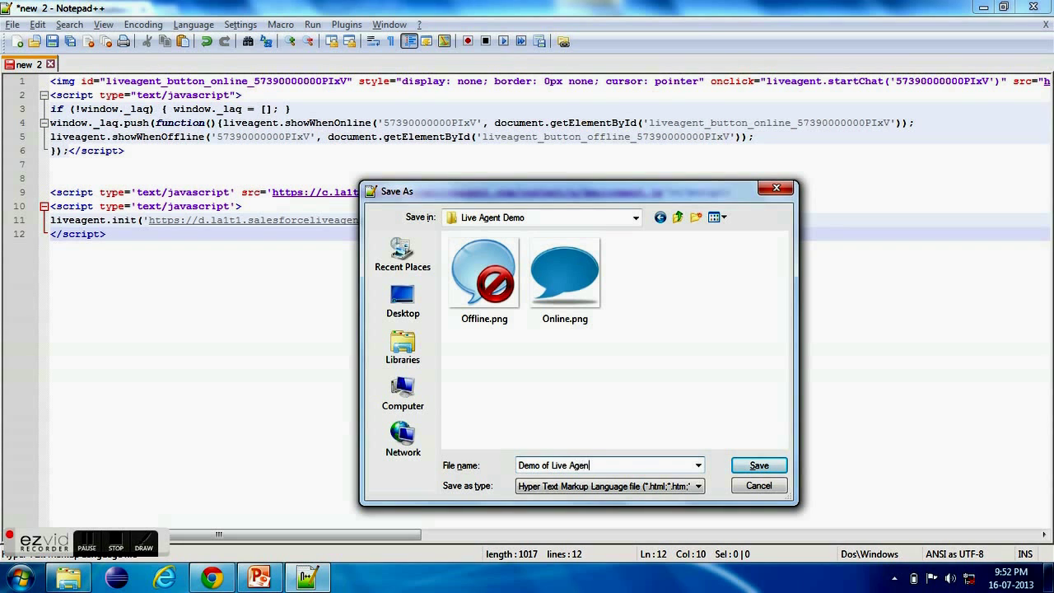
left_click(762, 466)
Preview Demo of Live Agent.html in Chrome showing the offline button, then return to the deployment page
left_click(69, 576)
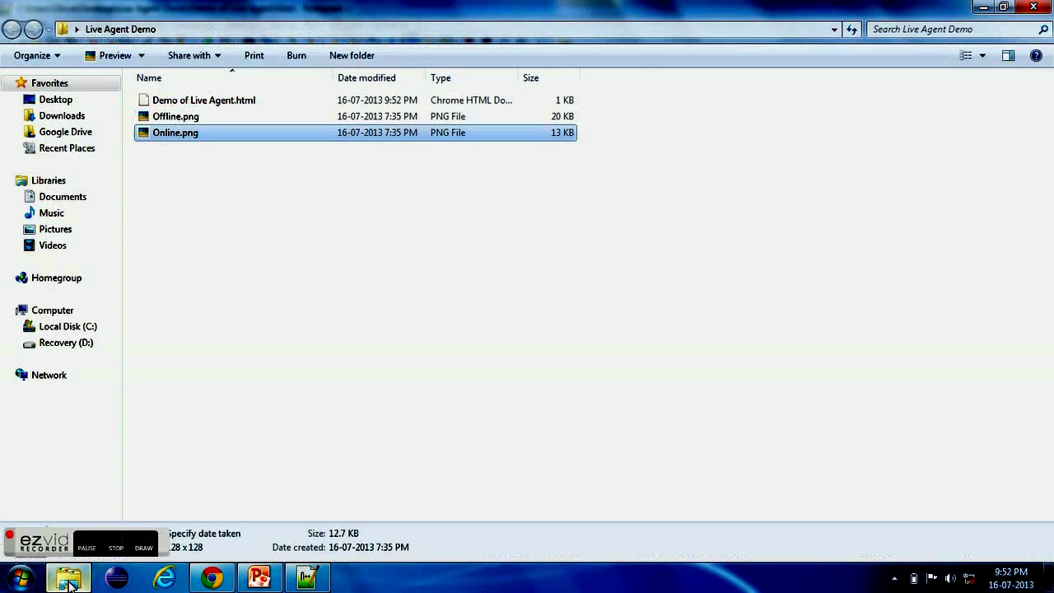
right_click(230, 271)
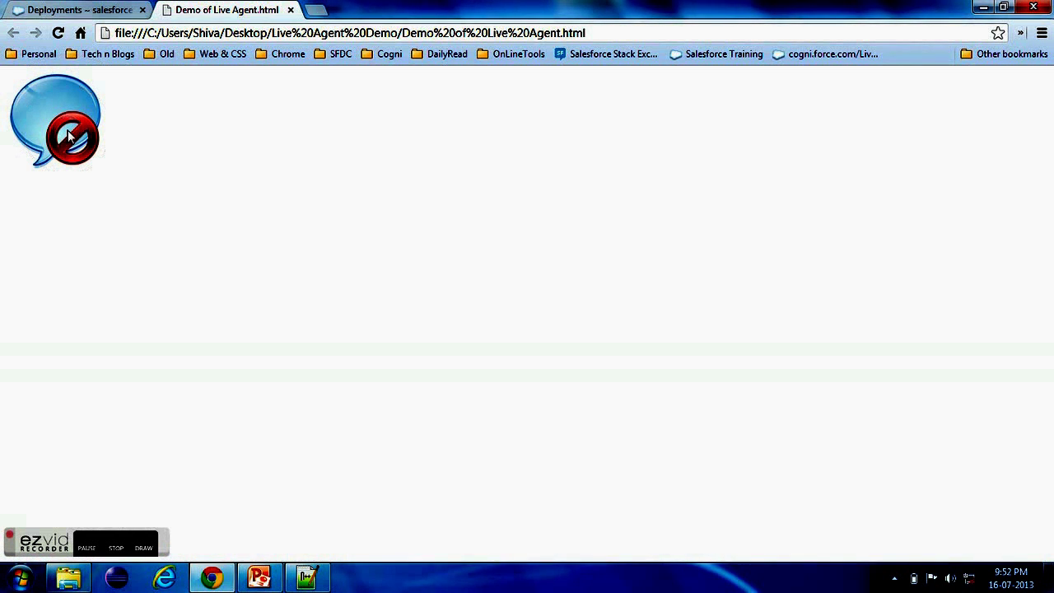
left_click(98, 11)
scroll(527, 247, "up", 3)
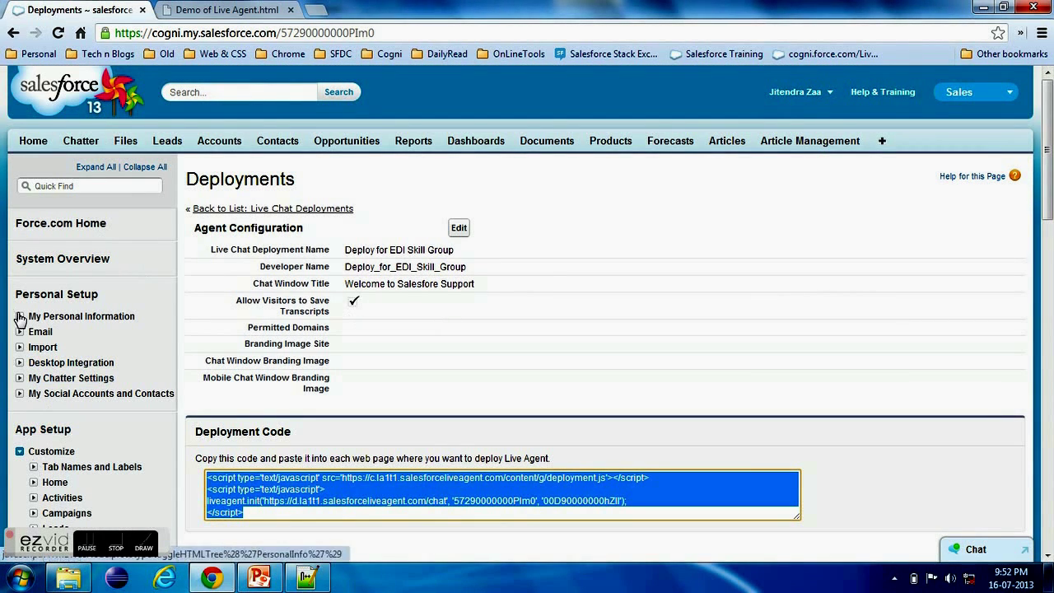
From Setup Apps, start a Service Cloud console app labelled 'EDI Service Cloud with Live Agent'
left_click(37, 185)
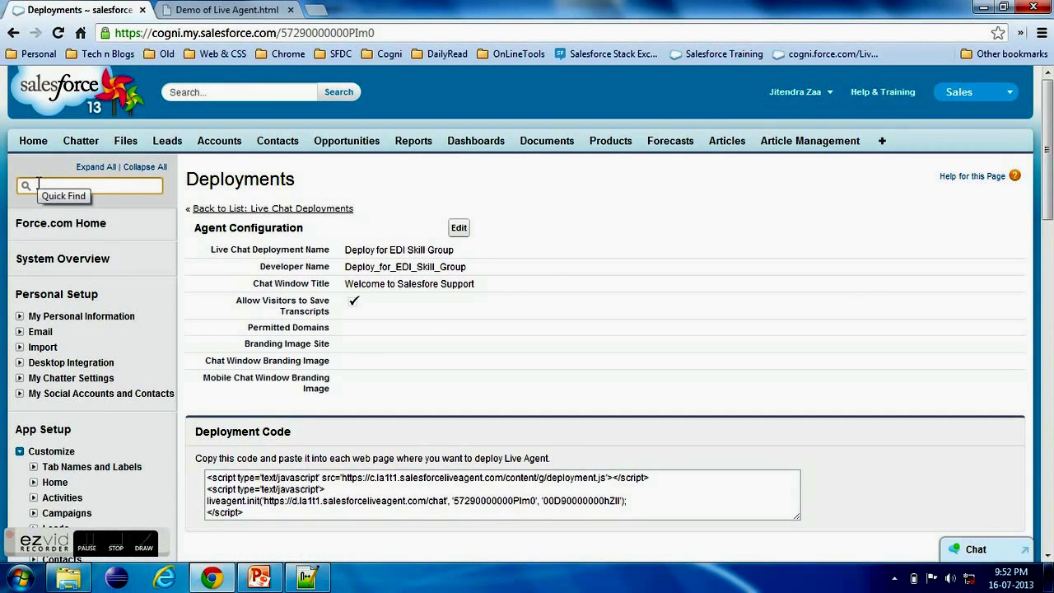
type("app")
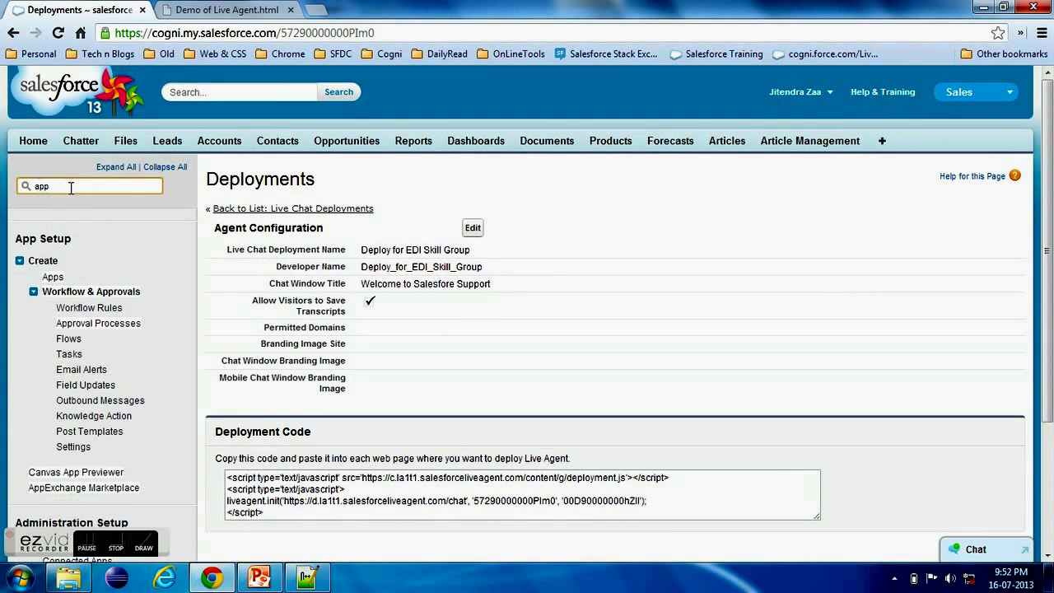
left_click(54, 278)
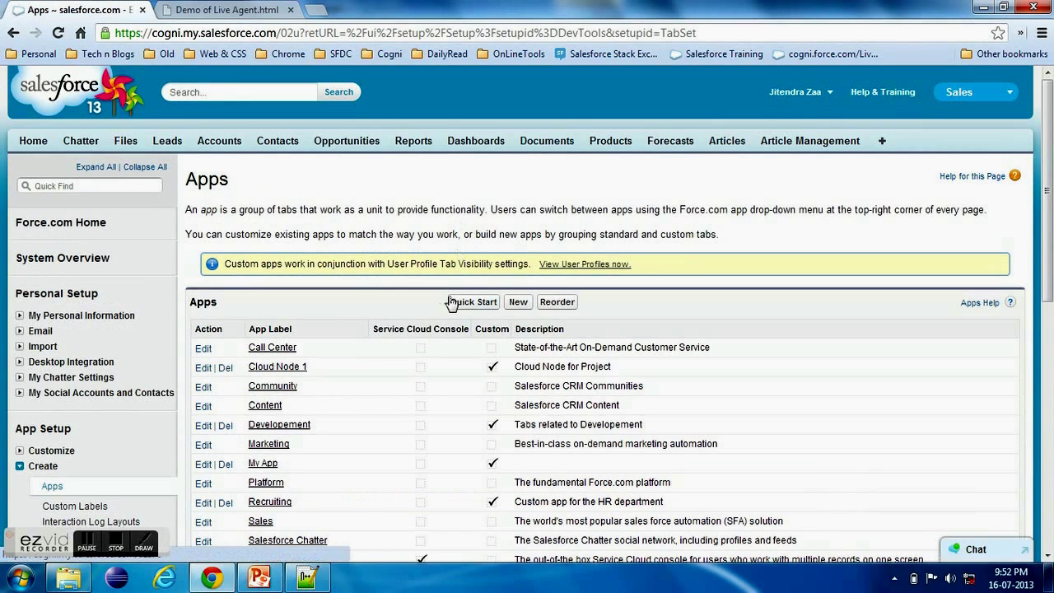
left_click(524, 302)
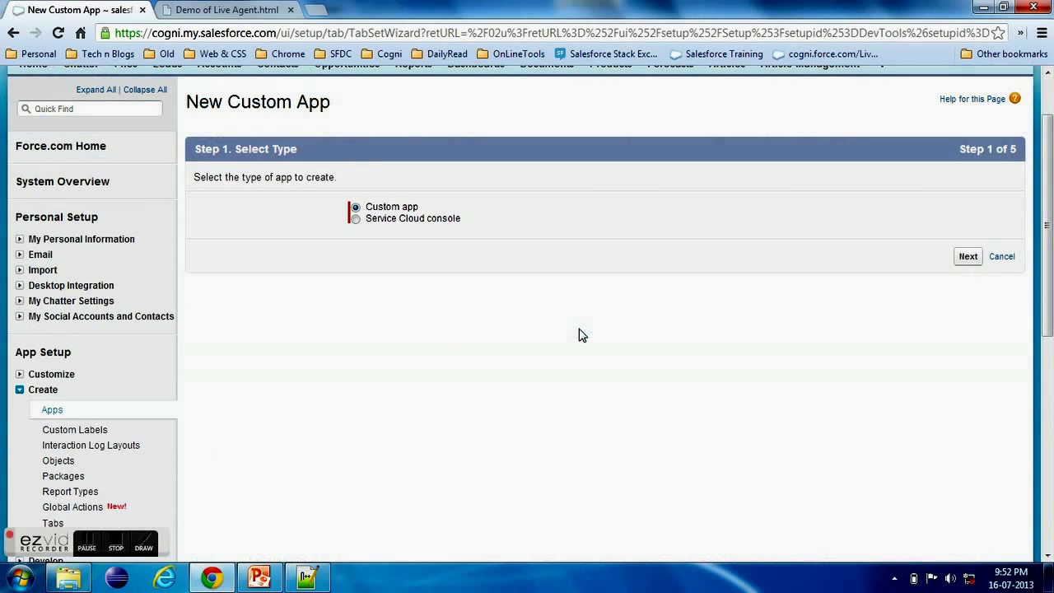
left_click(417, 219)
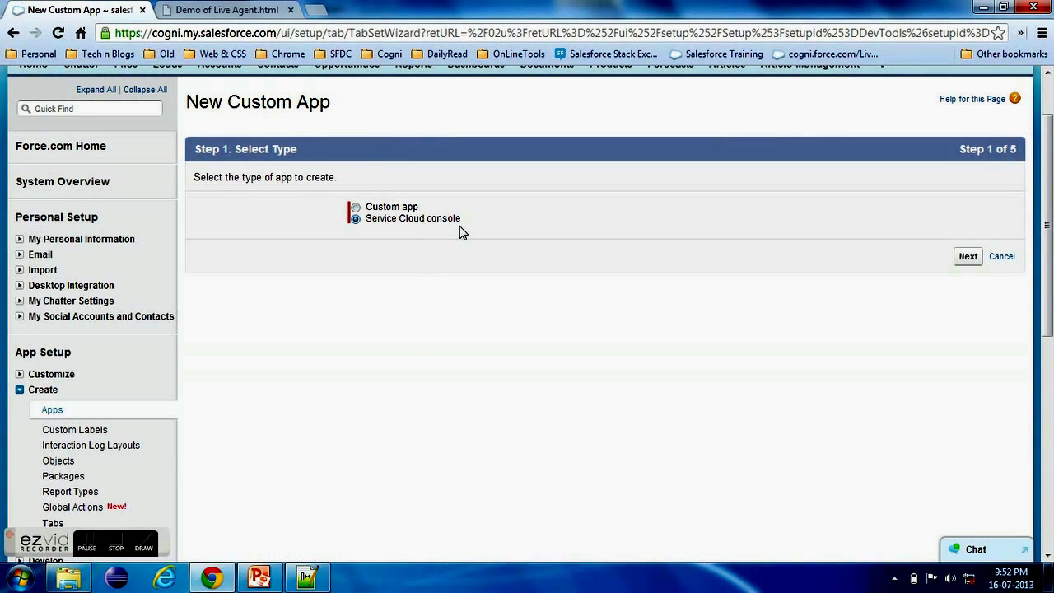
left_click(970, 256)
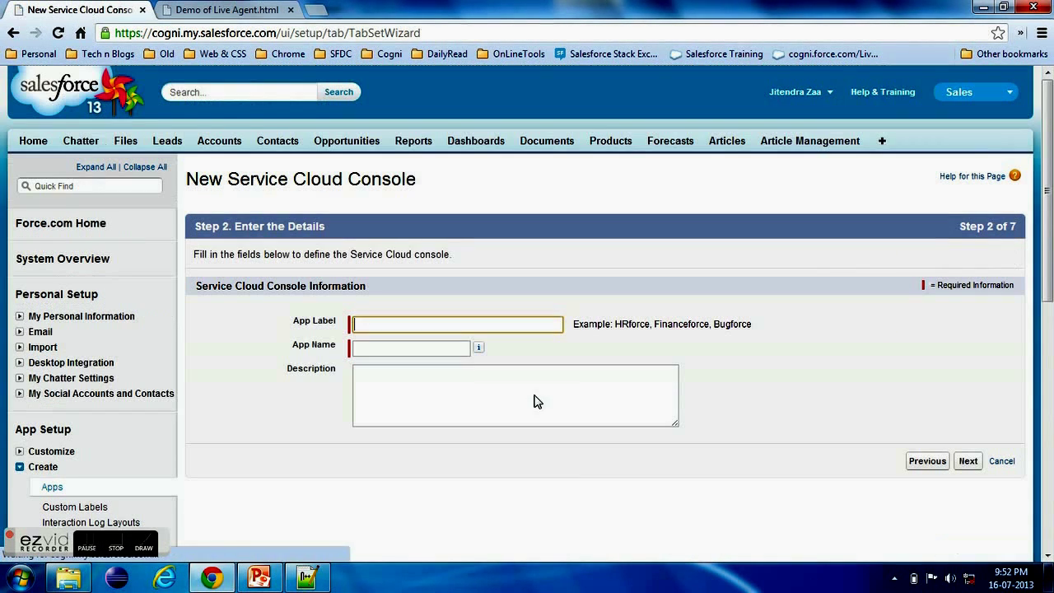
type("EDI Service Cloud with Live Agent")
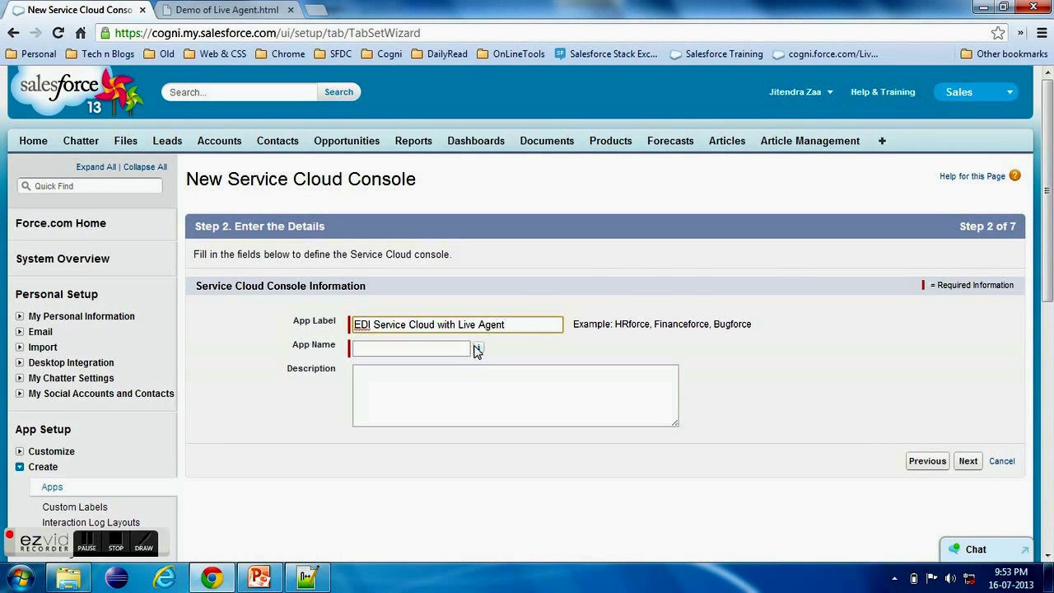
mouse_move(477, 350)
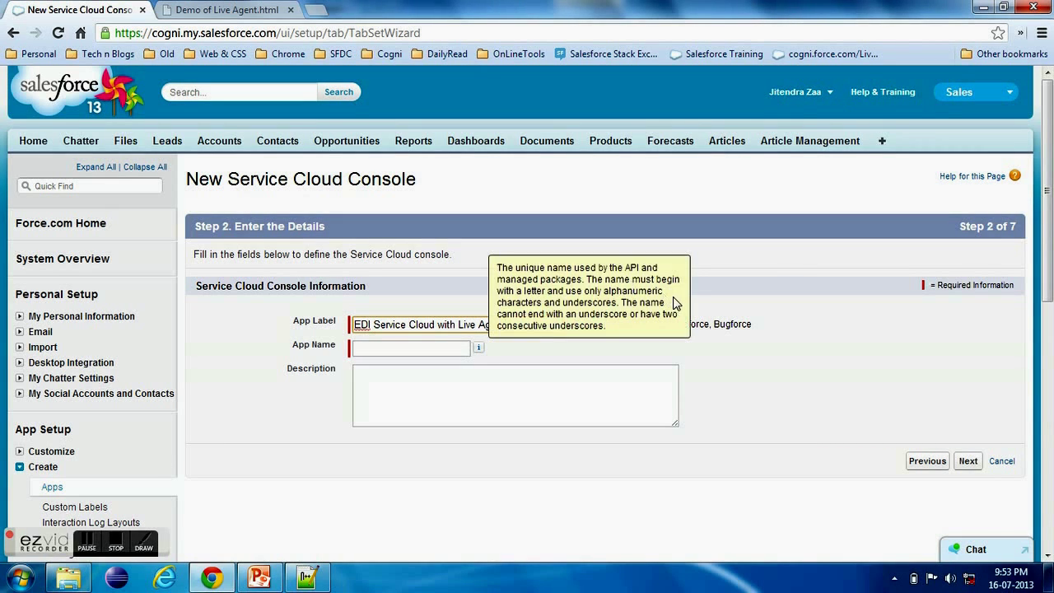
left_click_drag(631, 288, 594, 298)
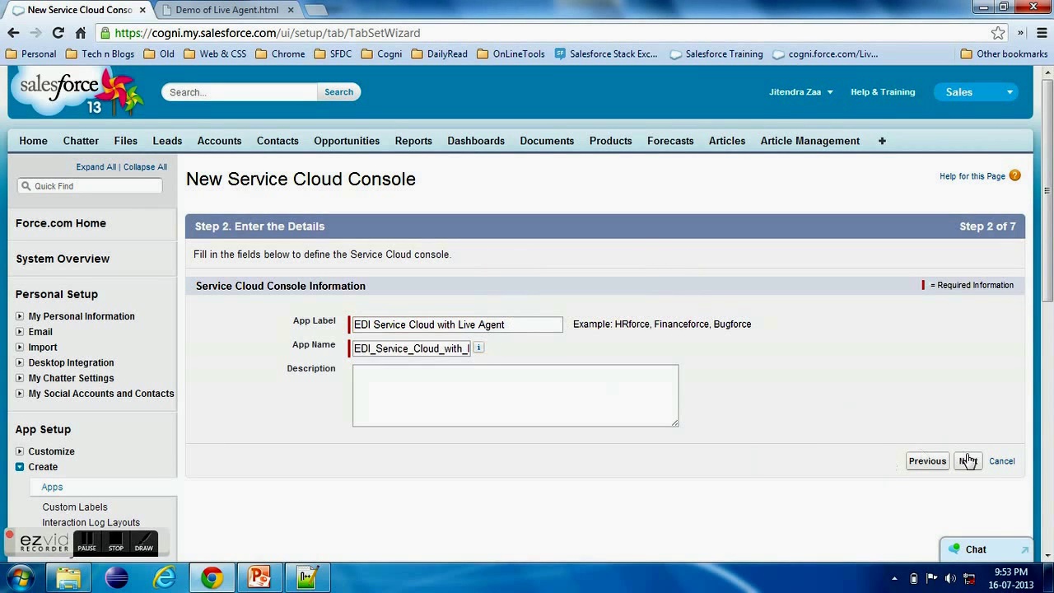
Accept the default details, no logo, Cases navigation and Case primary-tab display
left_click(970, 460)
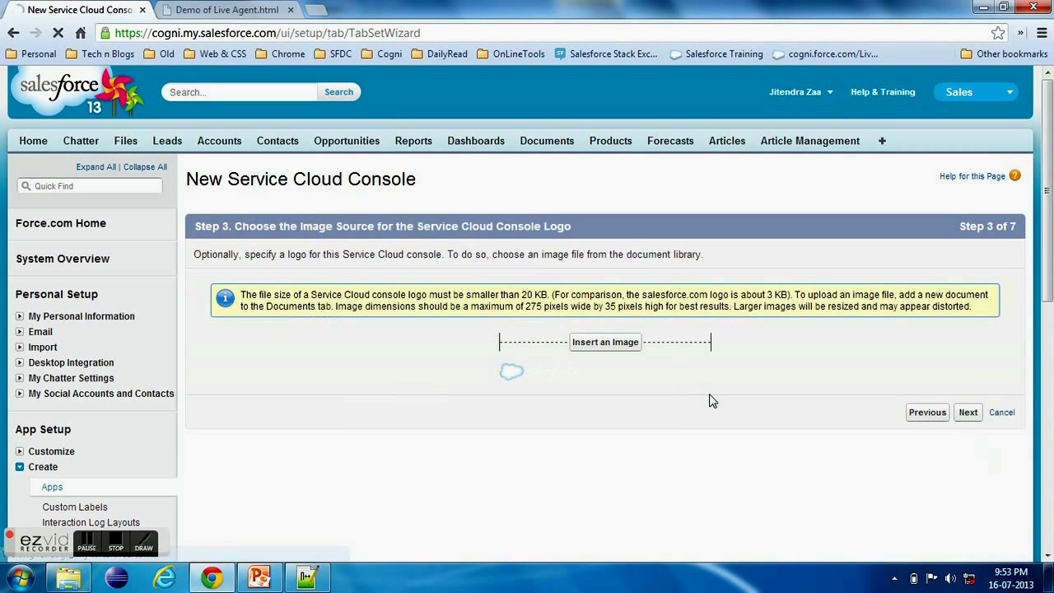
left_click(970, 414)
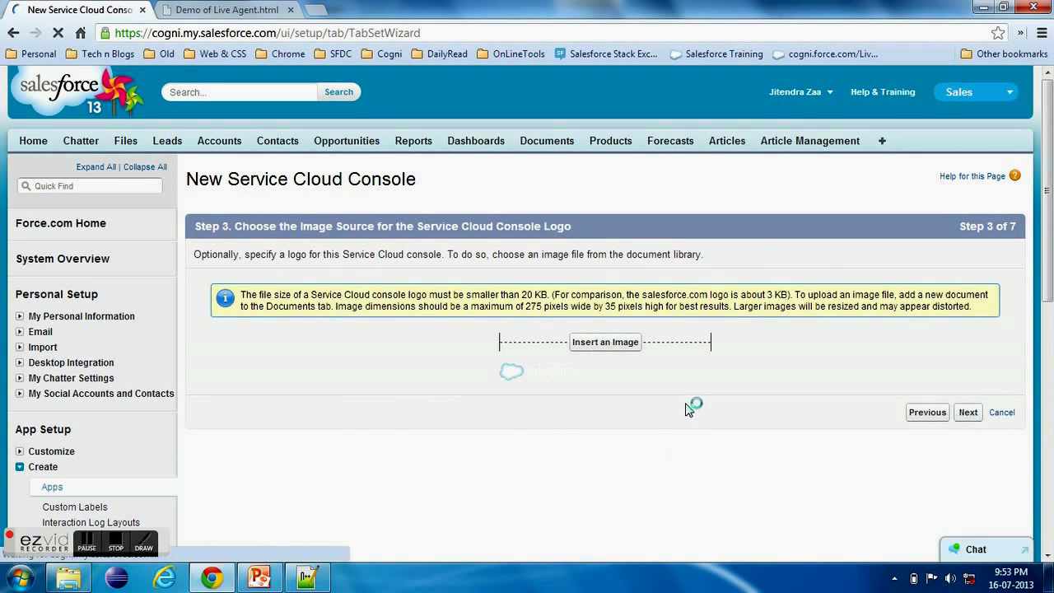
scroll(608, 404, "down", 3)
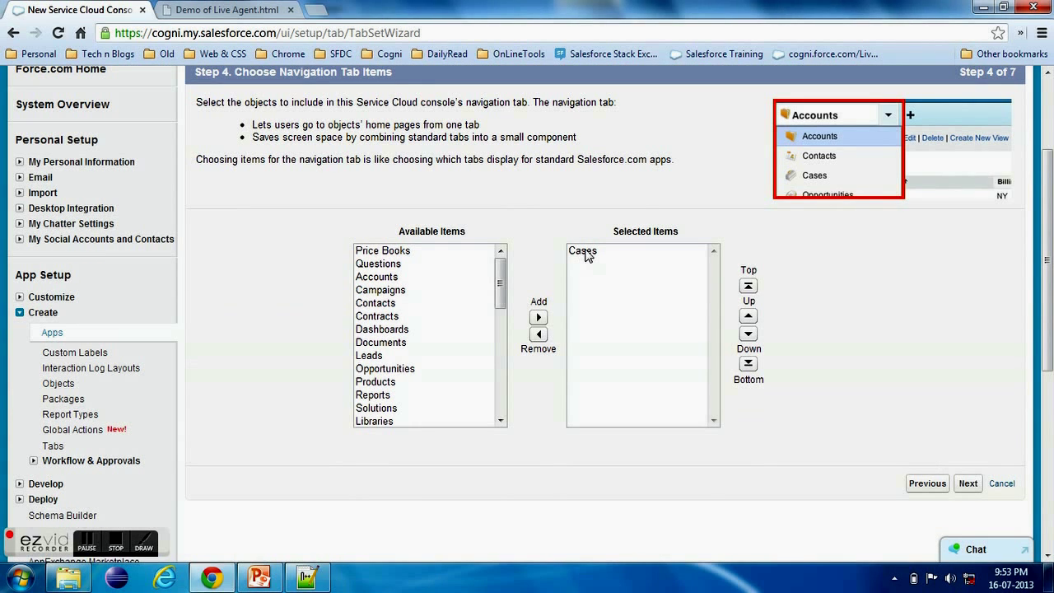
left_click(967, 483)
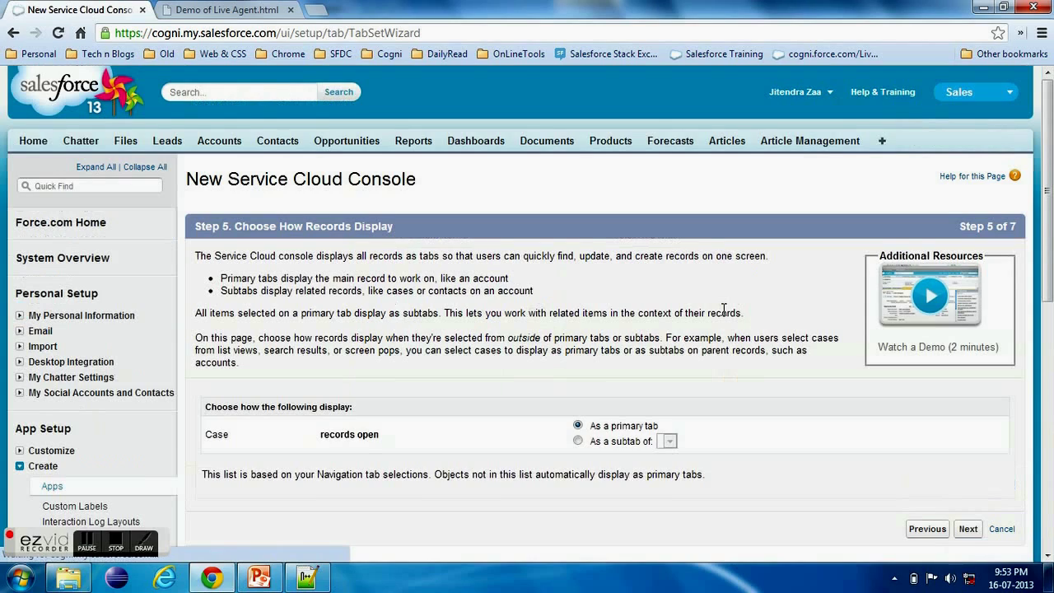
scroll(609, 391, "down", 2)
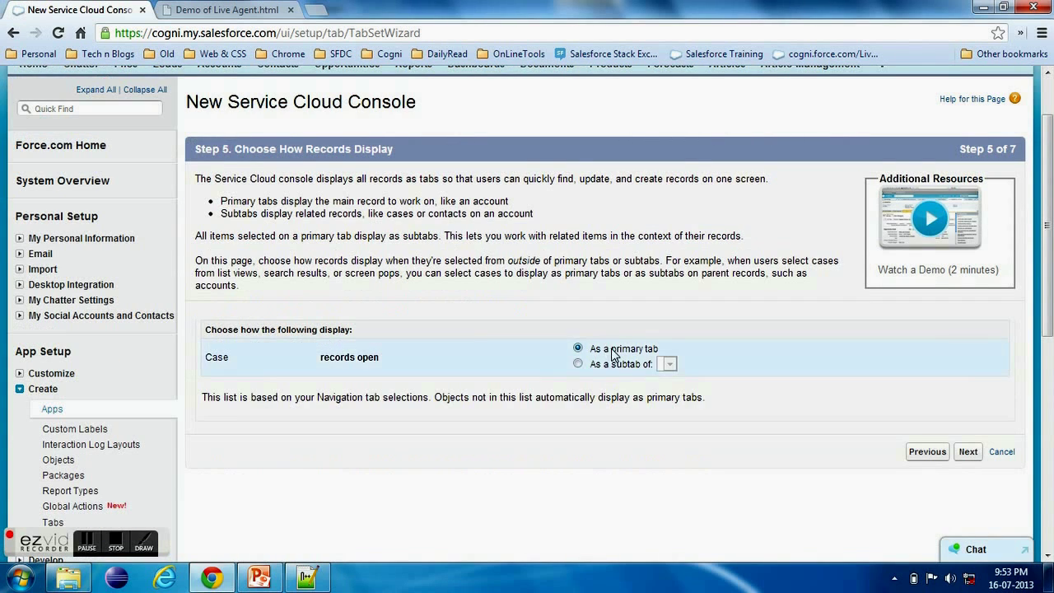
left_click(968, 452)
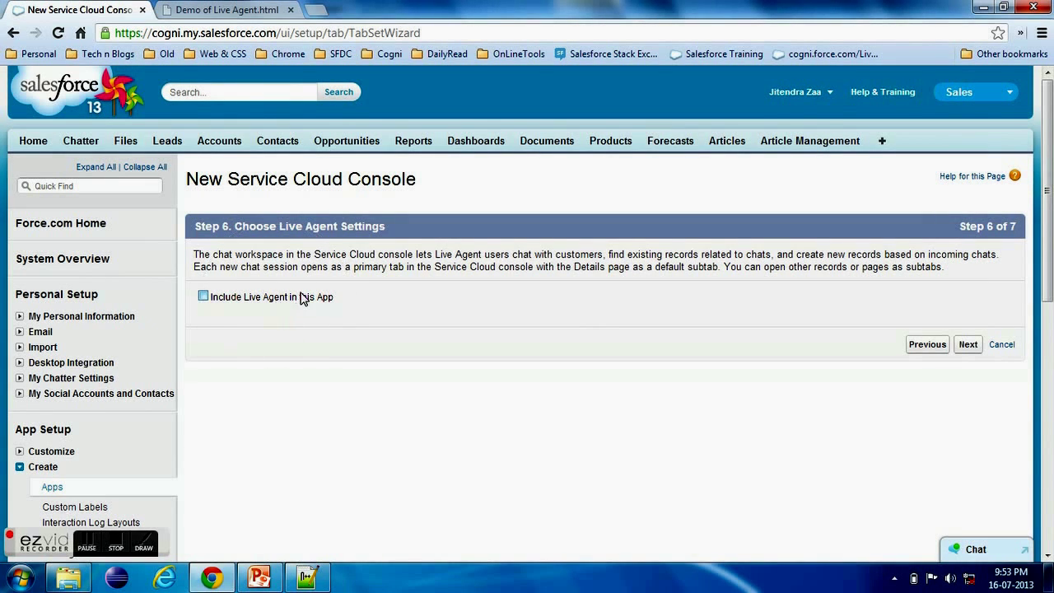
Include Live Agent with suggested articles and new case, lead, account and contact subtabs
left_click_drag(332, 298, 218, 299)
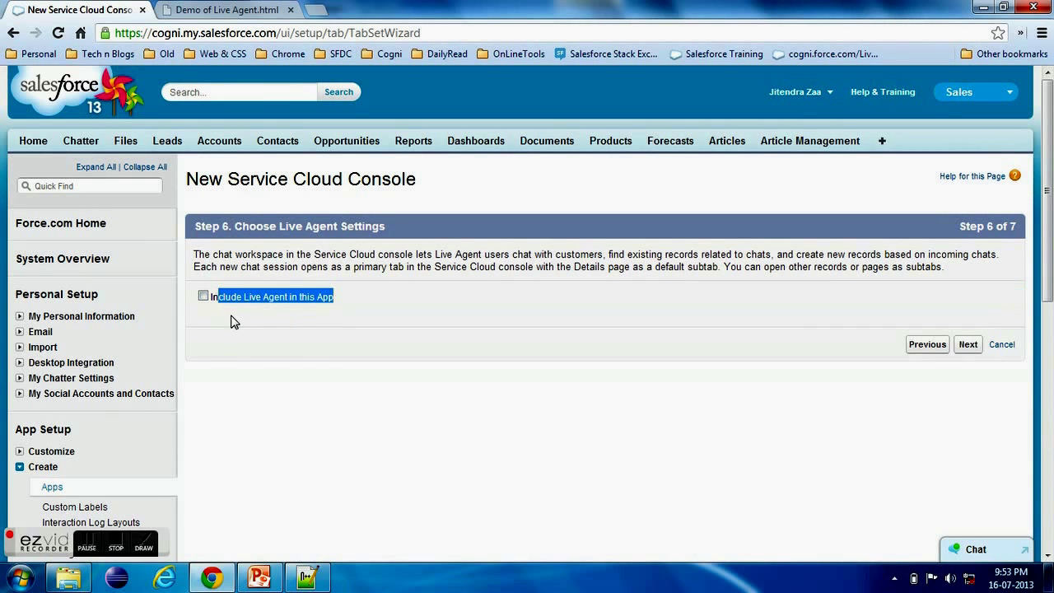
left_click(204, 296)
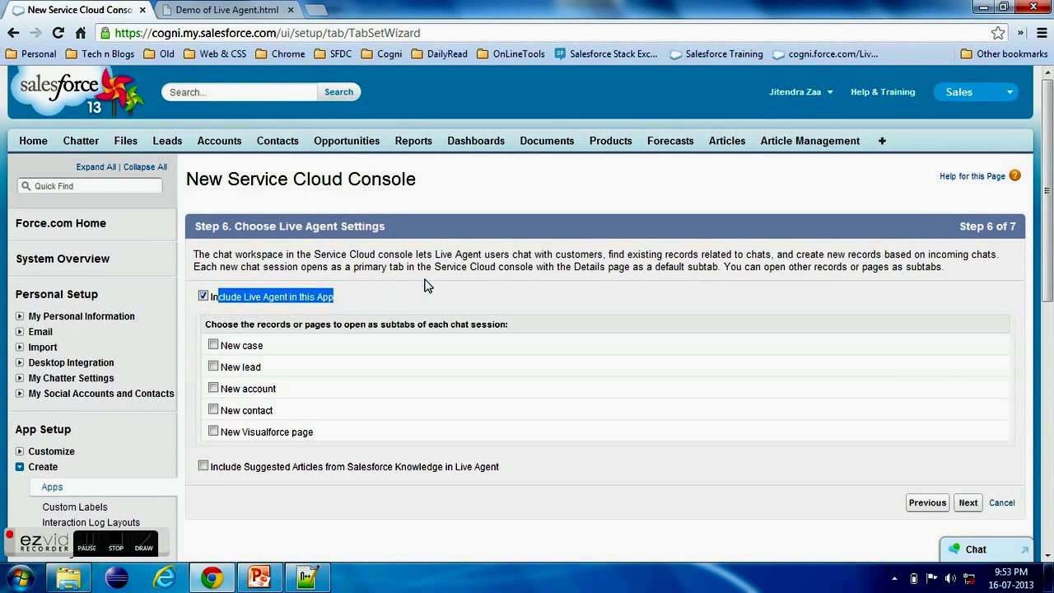
scroll(426, 286, "down", 1)
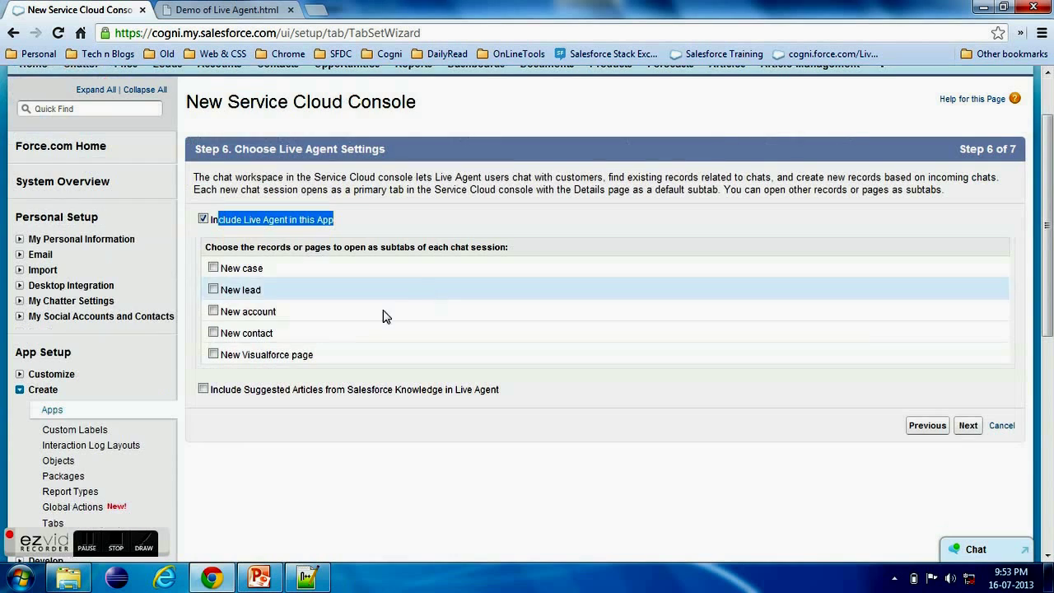
left_click(202, 387)
left_click(214, 353)
left_click(213, 331)
left_click(213, 331)
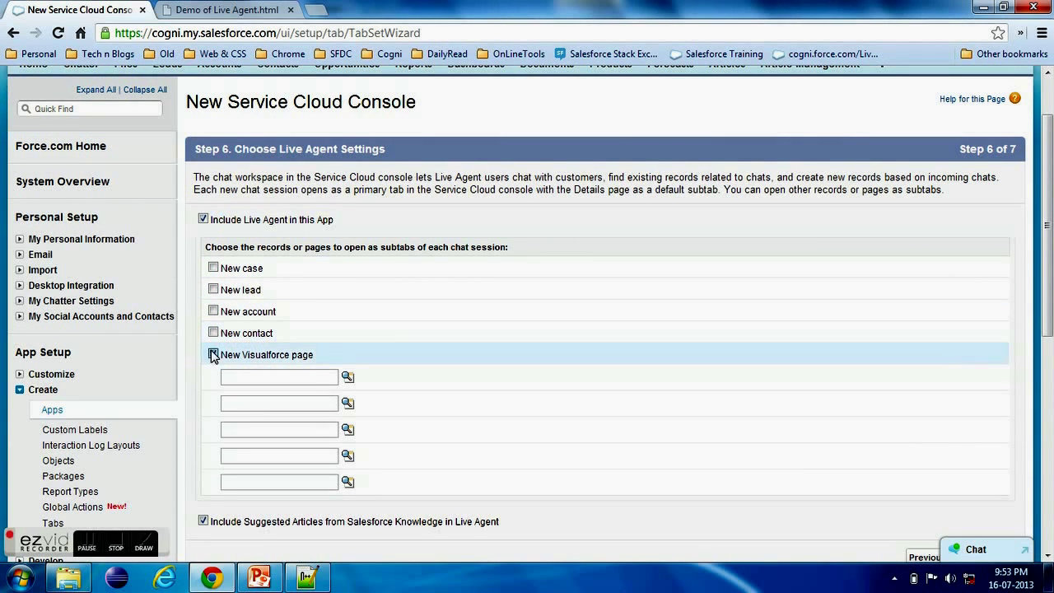
left_click(213, 354)
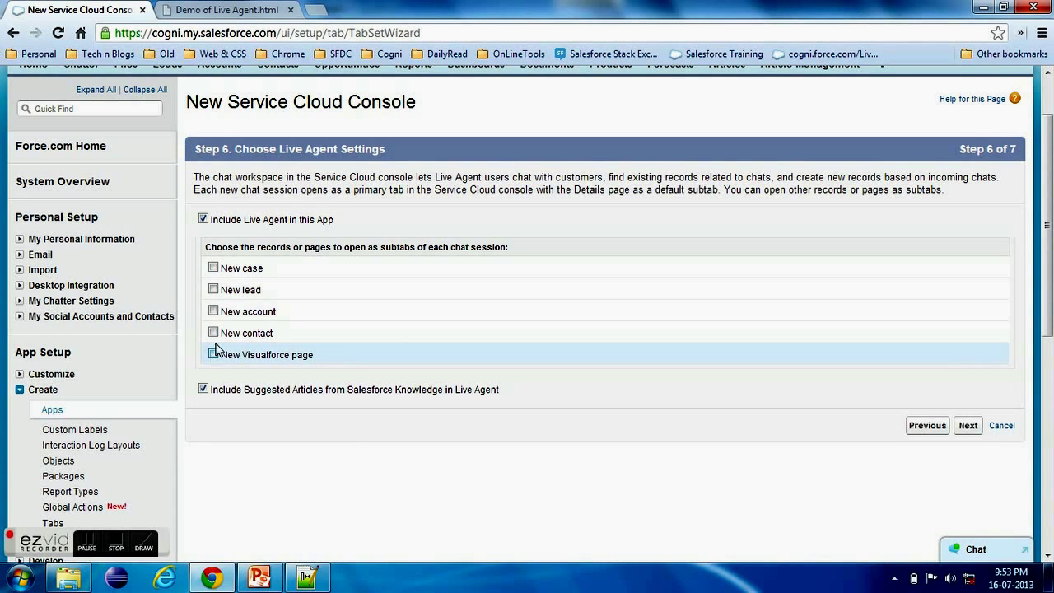
left_click(214, 268)
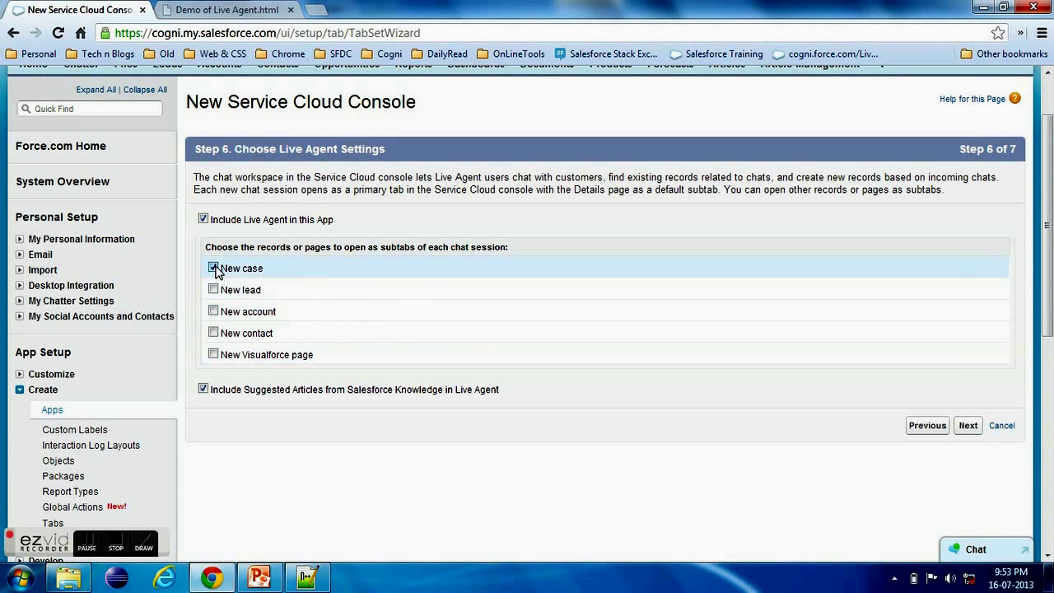
left_click(214, 290)
left_click(214, 311)
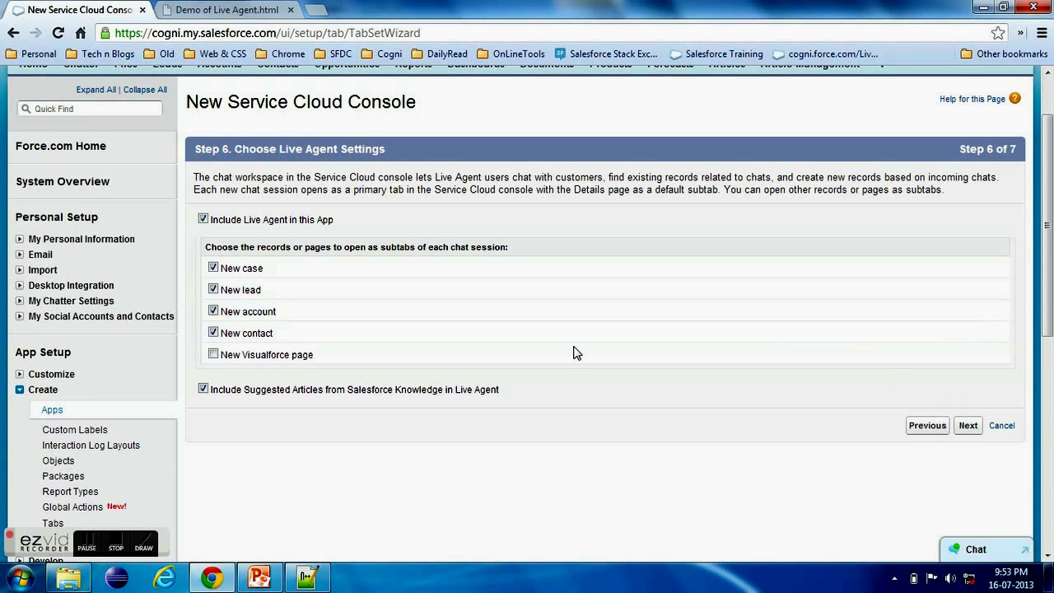
left_click(971, 426)
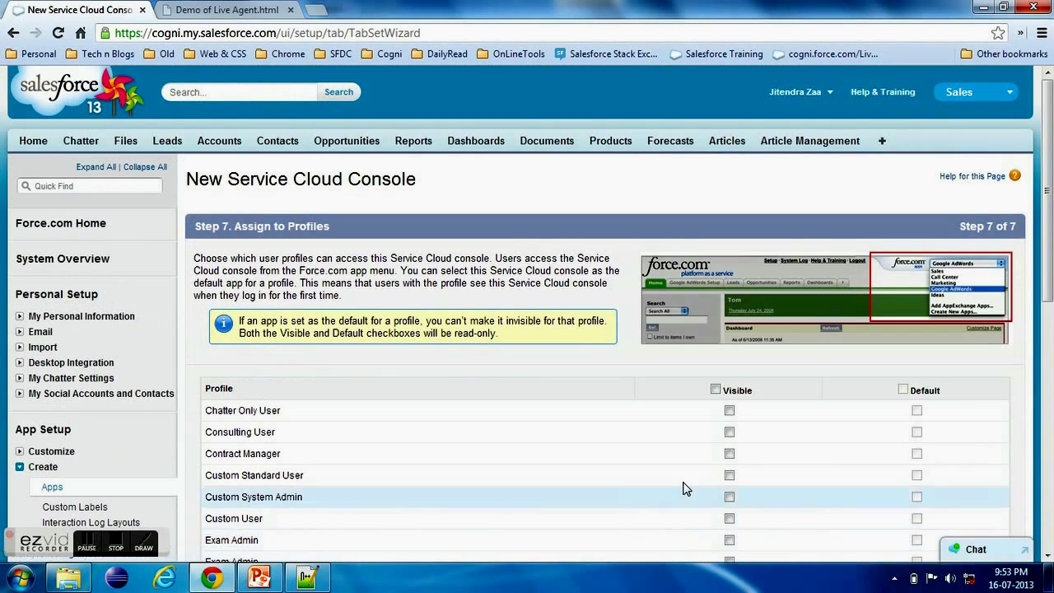
Make the console app visible to all profiles and save it
scroll(684, 488, "down", 3)
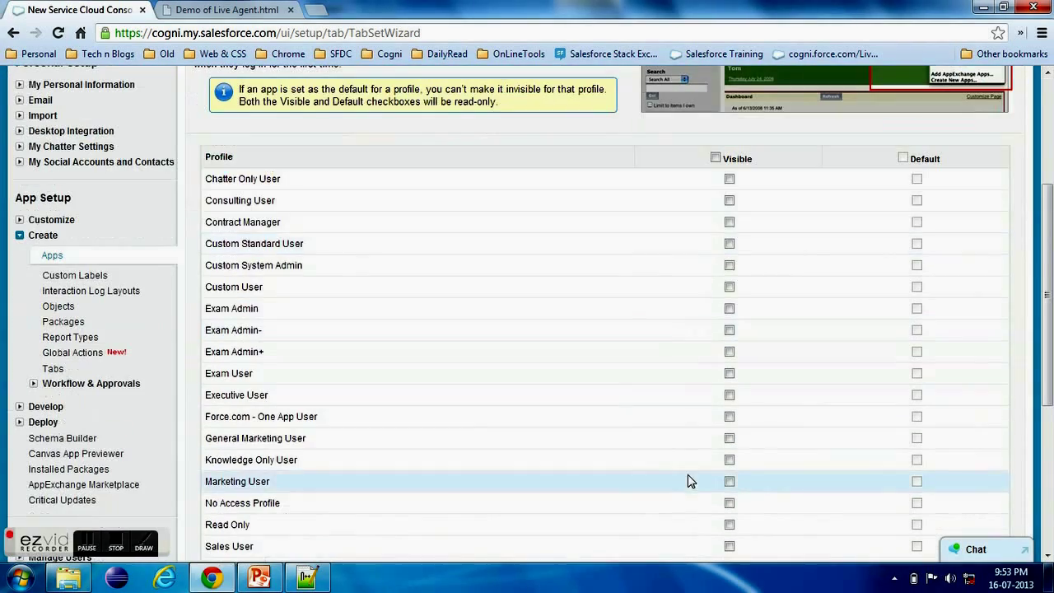
left_click(714, 158)
scroll(733, 222, "down", 4)
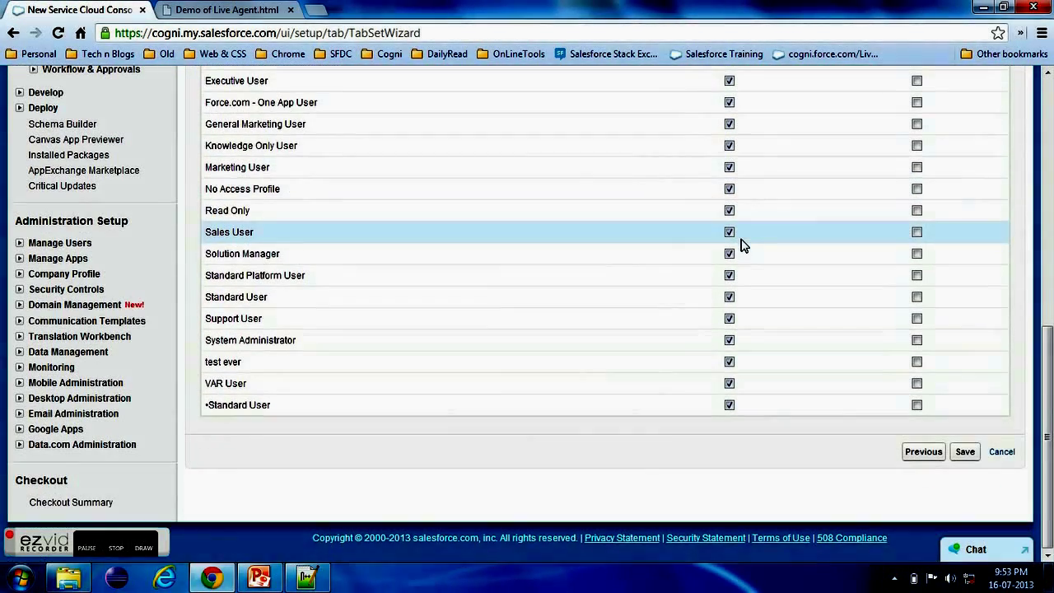
left_click(965, 453)
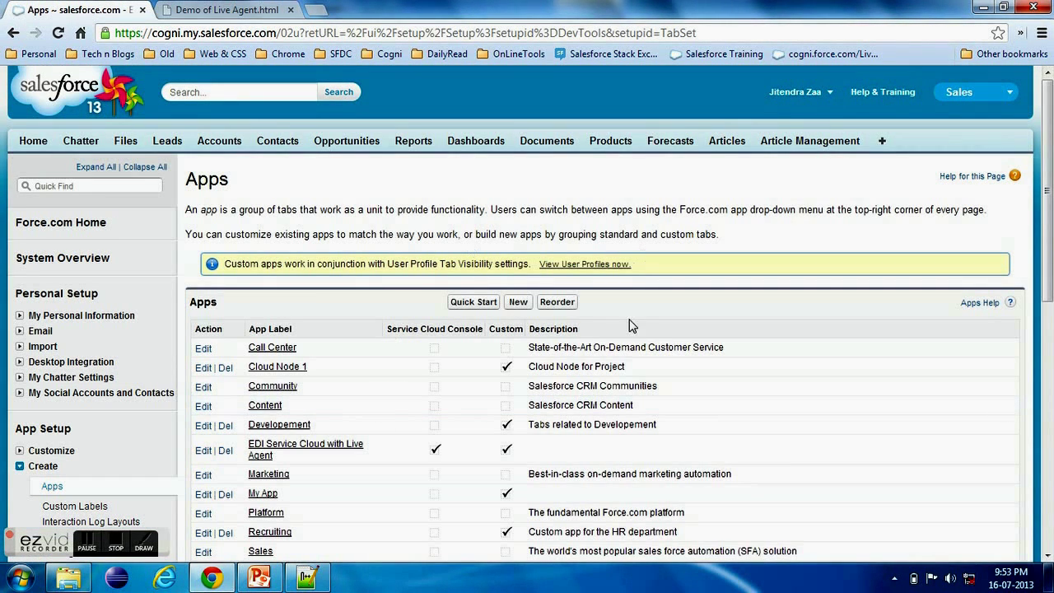
Switch to the EDI Service Cloud with Live Agent app and open the Live Agent status menu
left_click(981, 93)
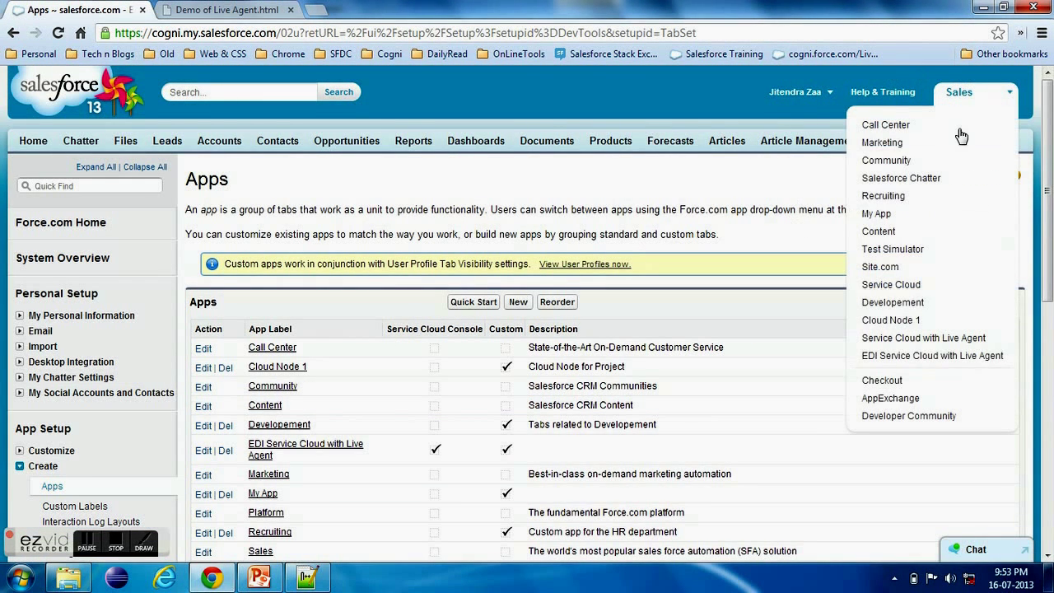
left_click(927, 357)
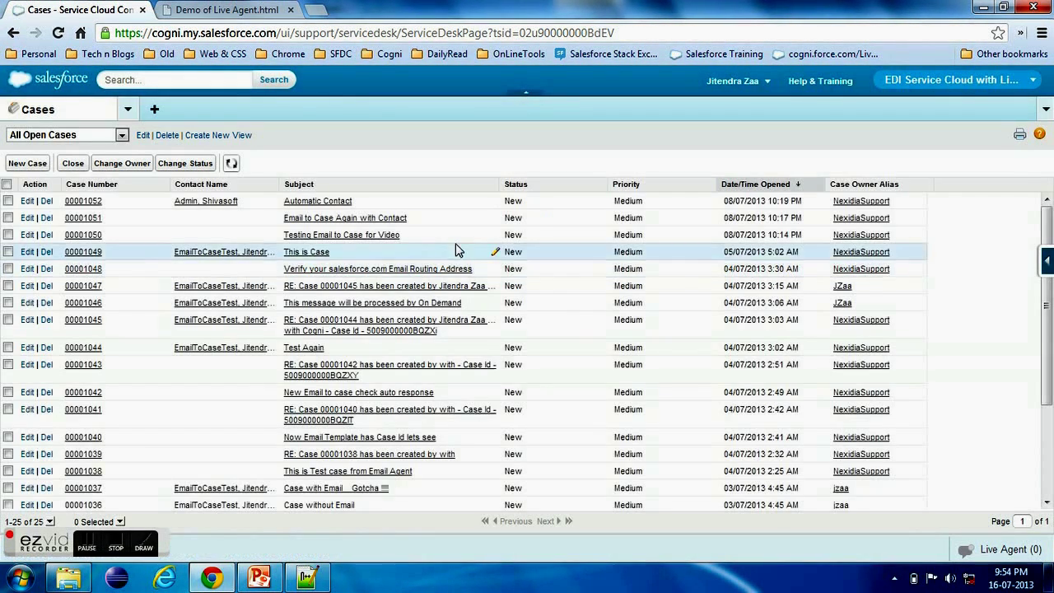
left_click(1018, 554)
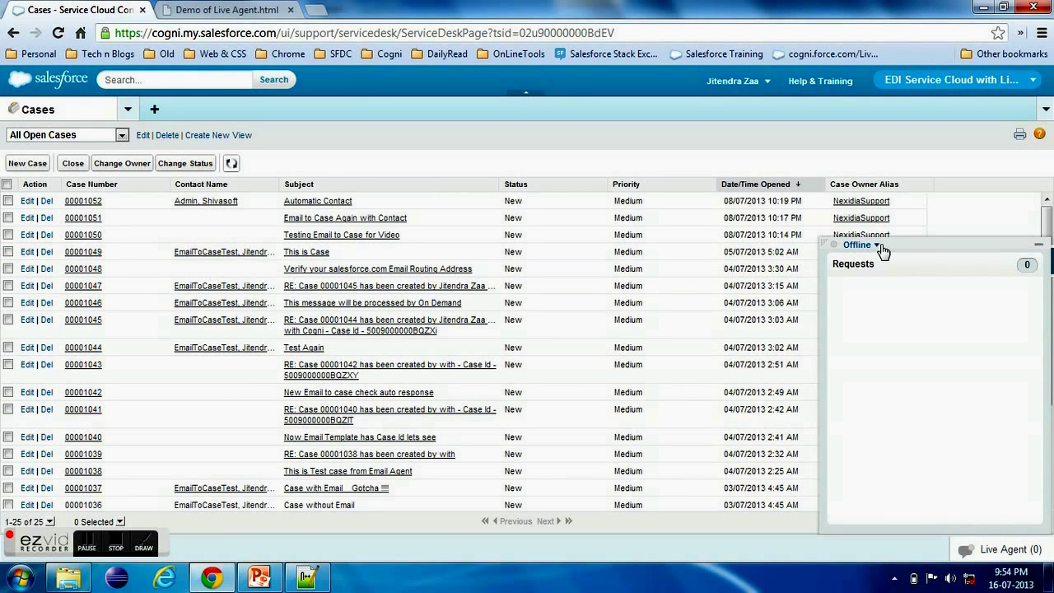
left_click(871, 246)
Set the Live Agent status to Online
left_click(875, 277)
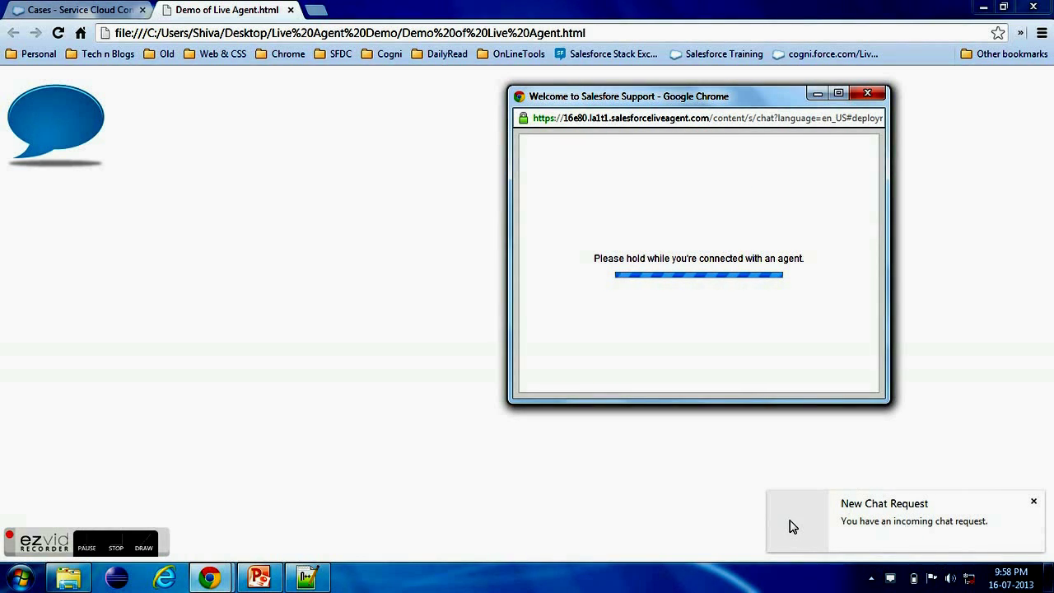
Accept the Deploy for EDI Skill Group chat request in the Live Agent panel
left_click(74, 9)
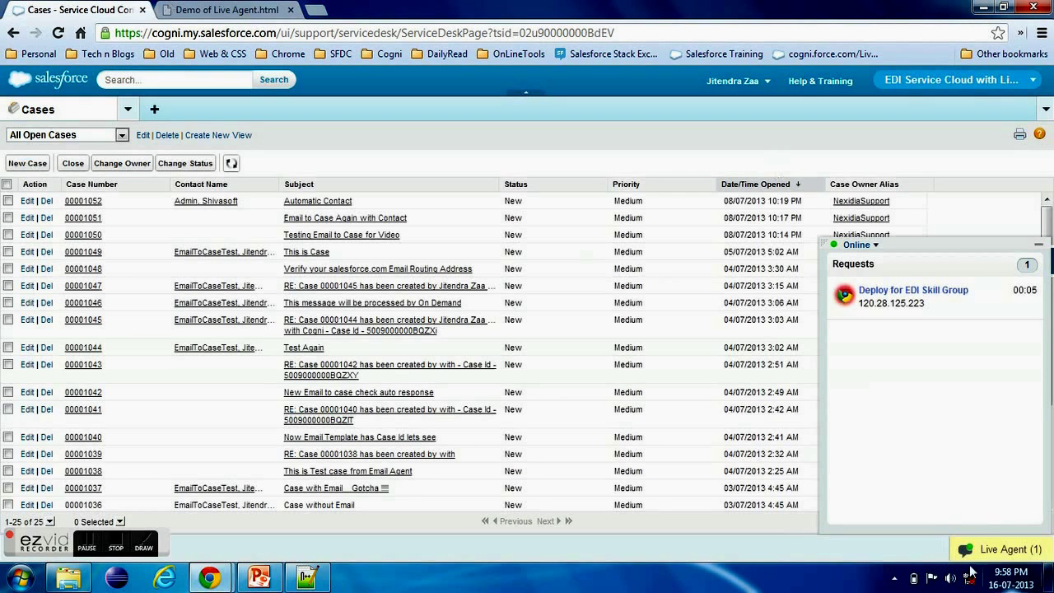
mouse_move(901, 290)
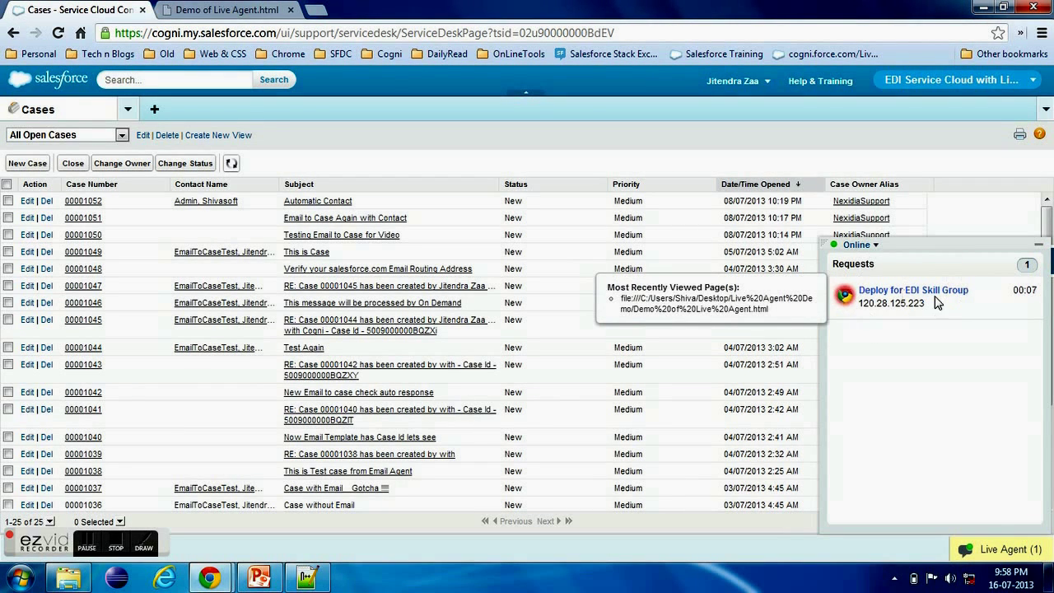
left_click(923, 290)
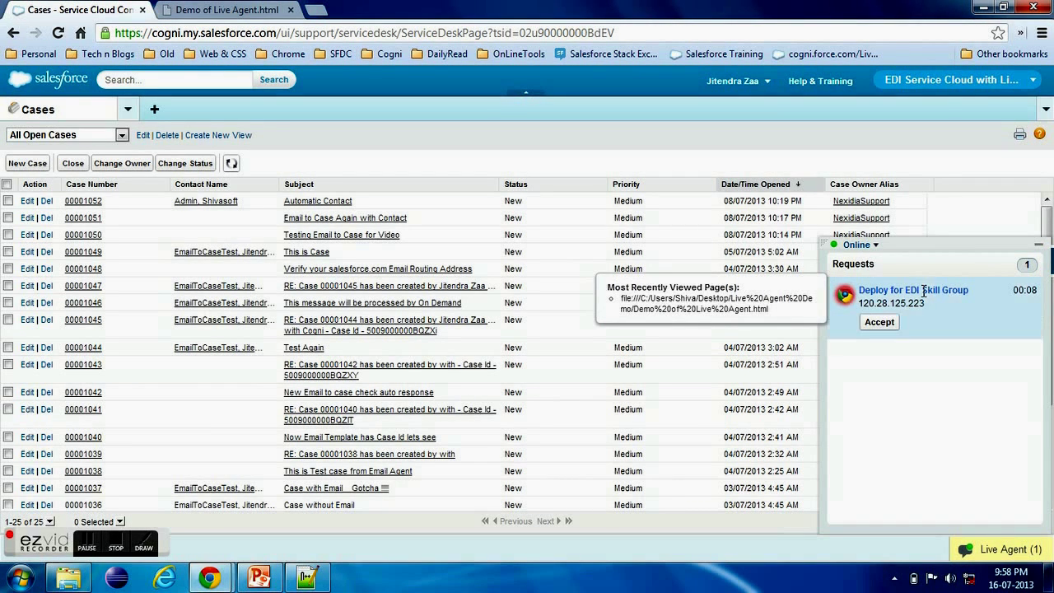
left_click(879, 322)
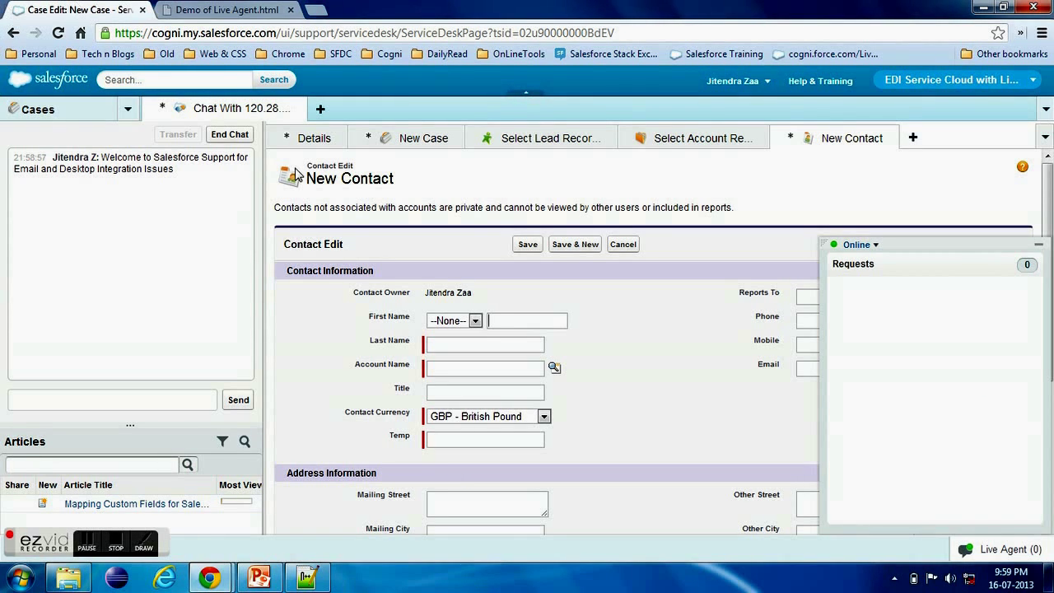
In the customer chat window, send the greeting 'Hi this is Customer ABC' to the agent
mouse_move(209, 577)
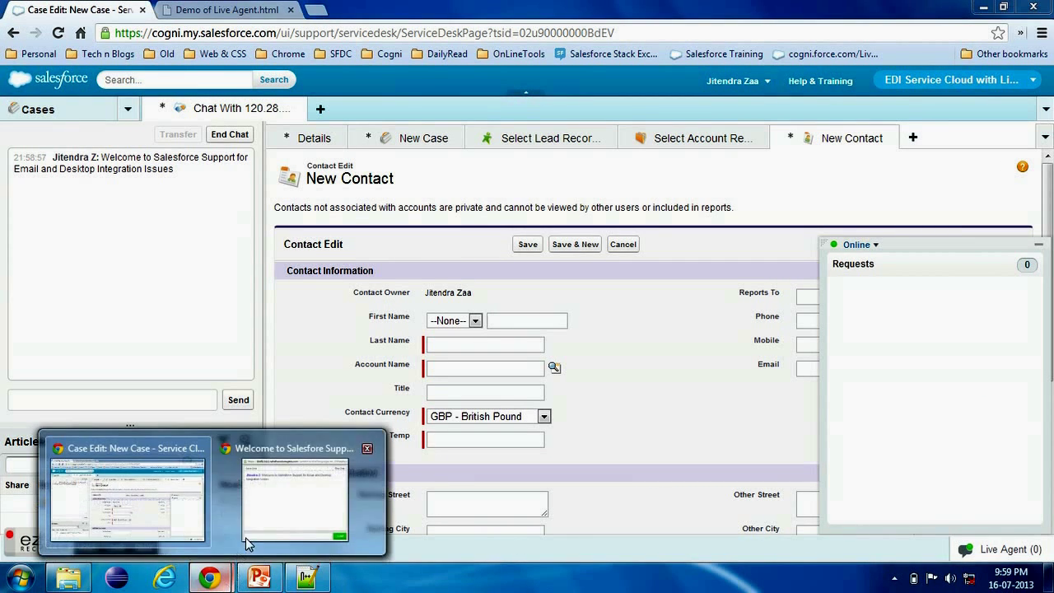
left_click(280, 461)
left_click_drag(609, 103, 487, 105)
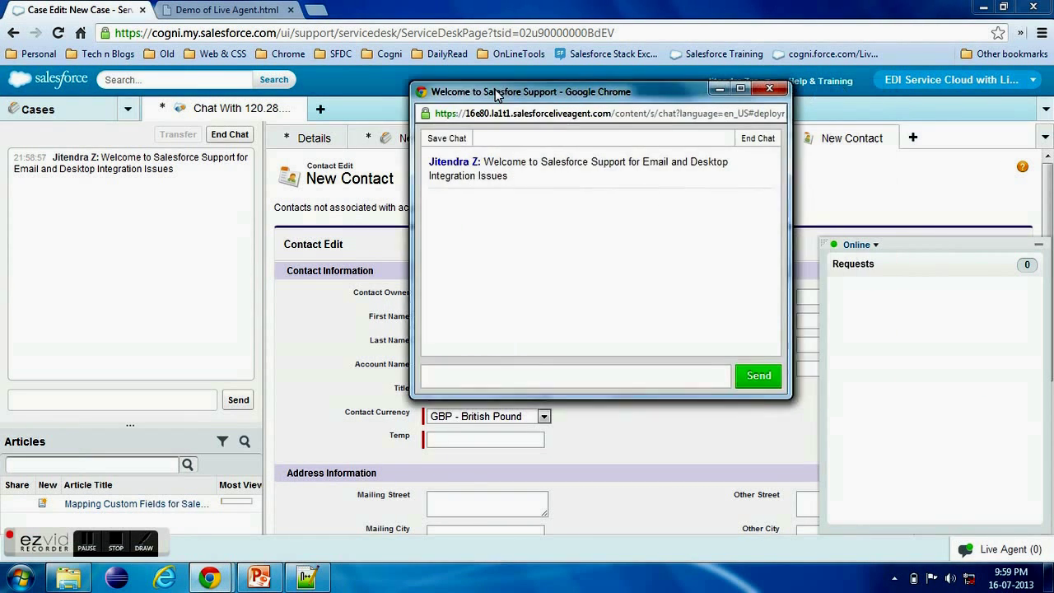
left_click(466, 386)
type("Hi this is Custo")
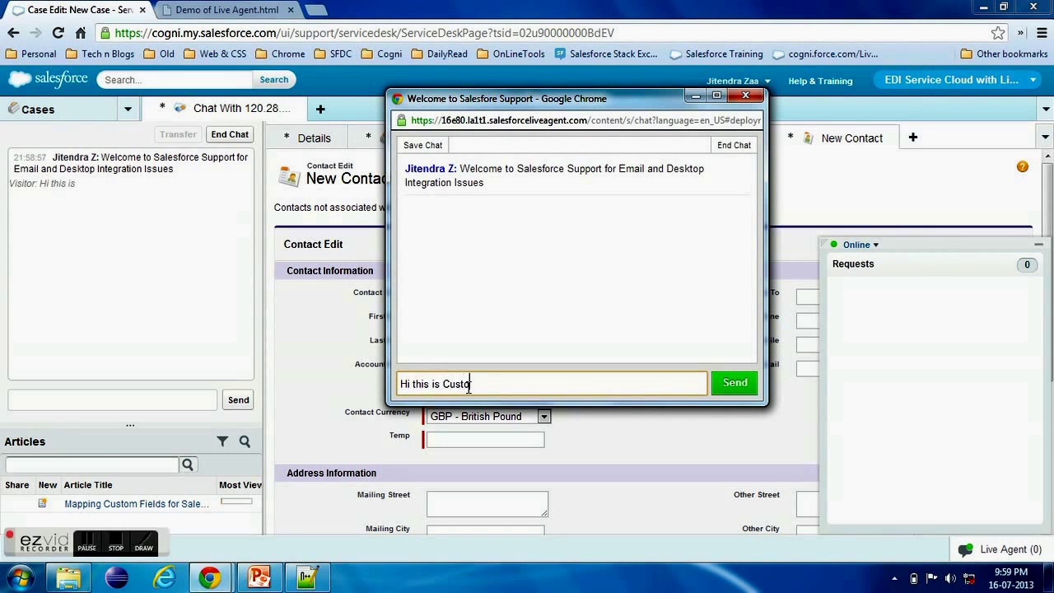
type("mer ABC")
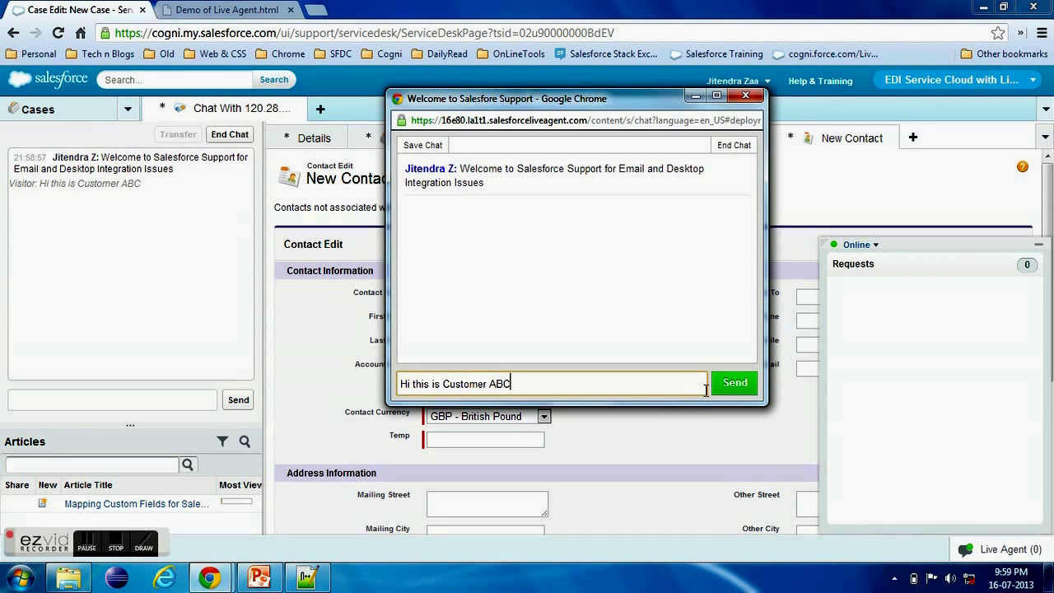
left_click(734, 389)
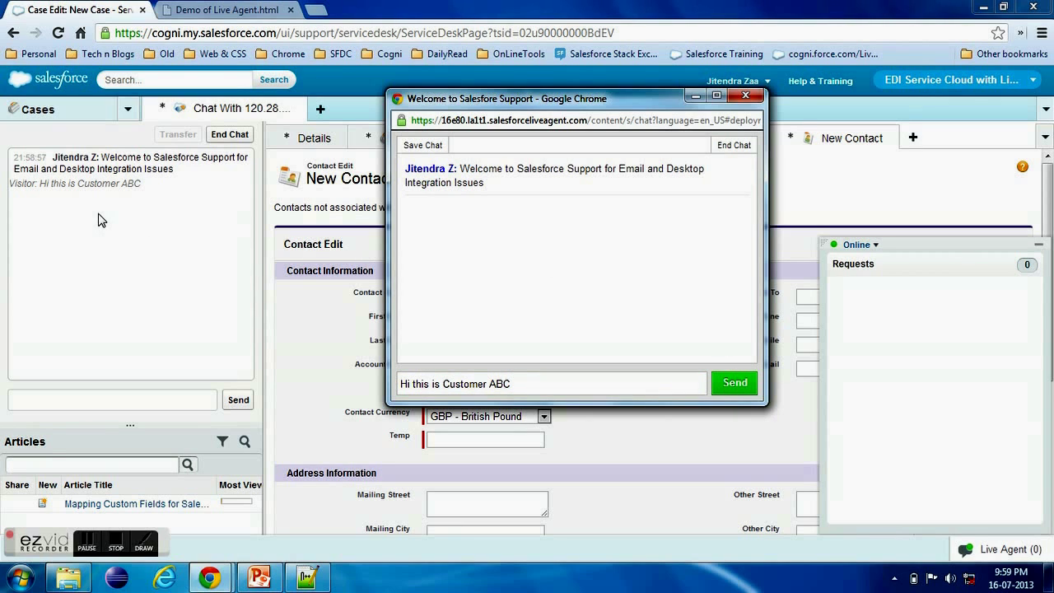
left_click(614, 374)
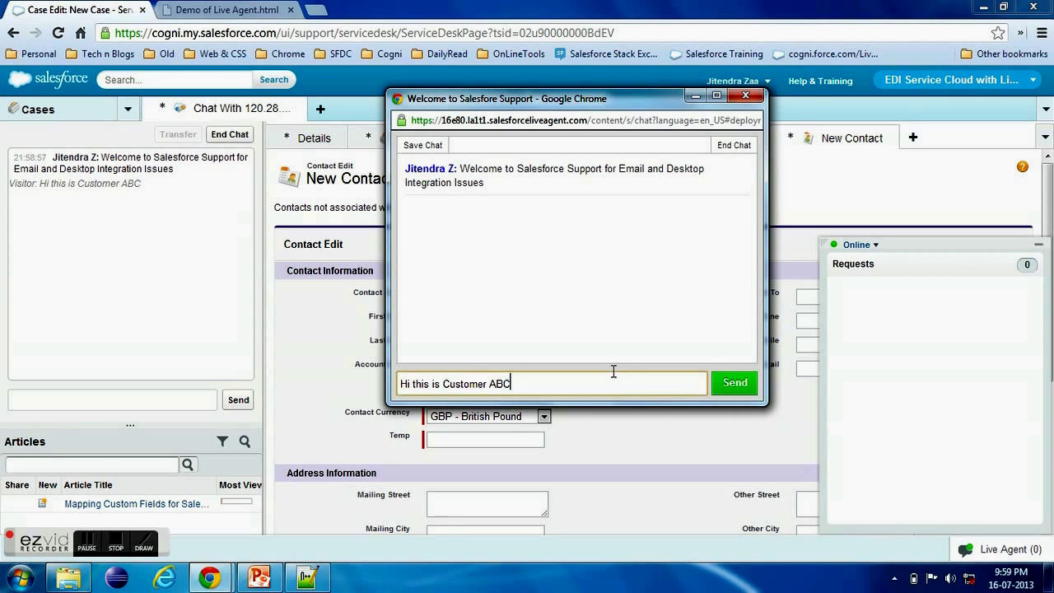
left_click(731, 386)
Reply from the agent console: 'Hello Sir, This is Salesforce Support, What can i help you ?'
left_click(115, 186)
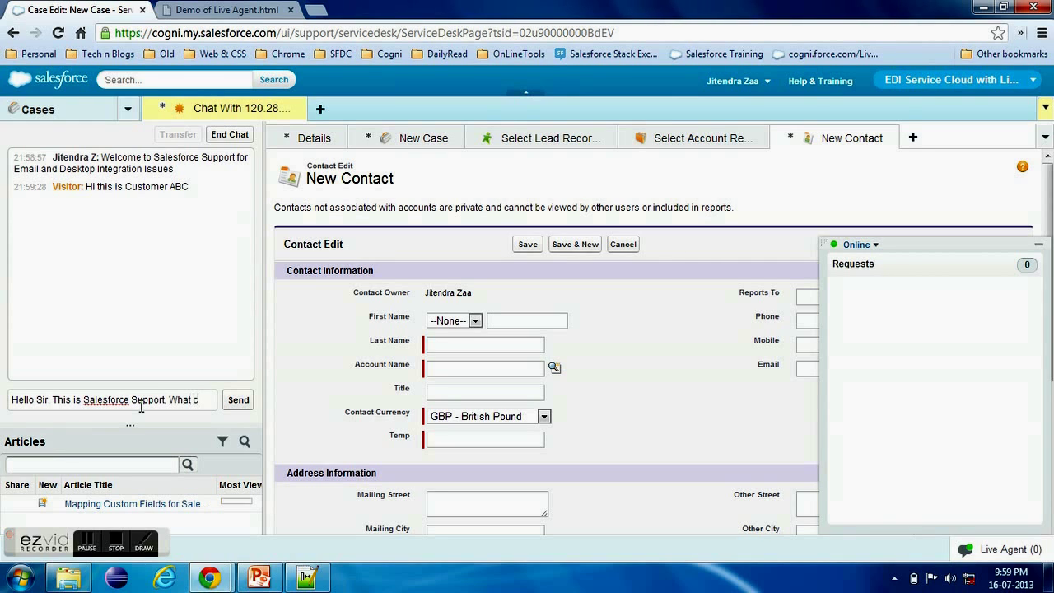
type("he")
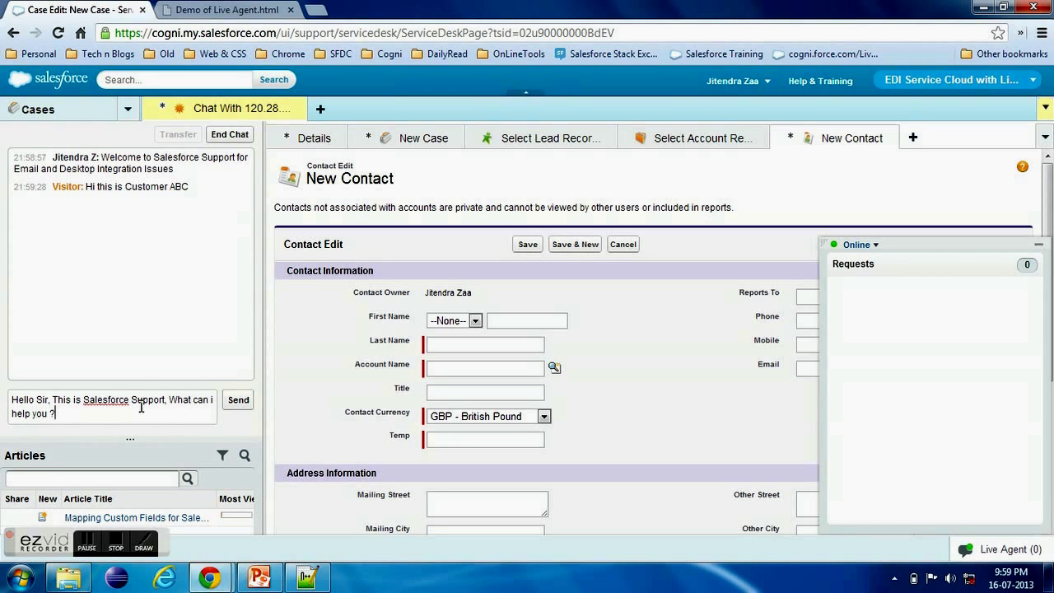
left_click(243, 402)
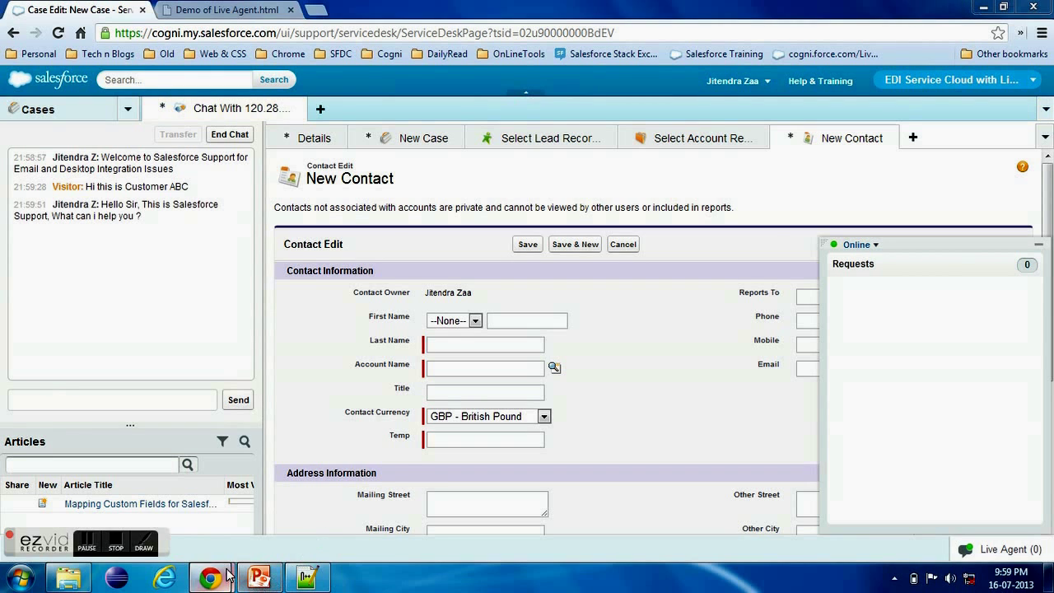
Open the suggested article about mapping custom fields in the agent console
mouse_move(209, 576)
left_click(300, 461)
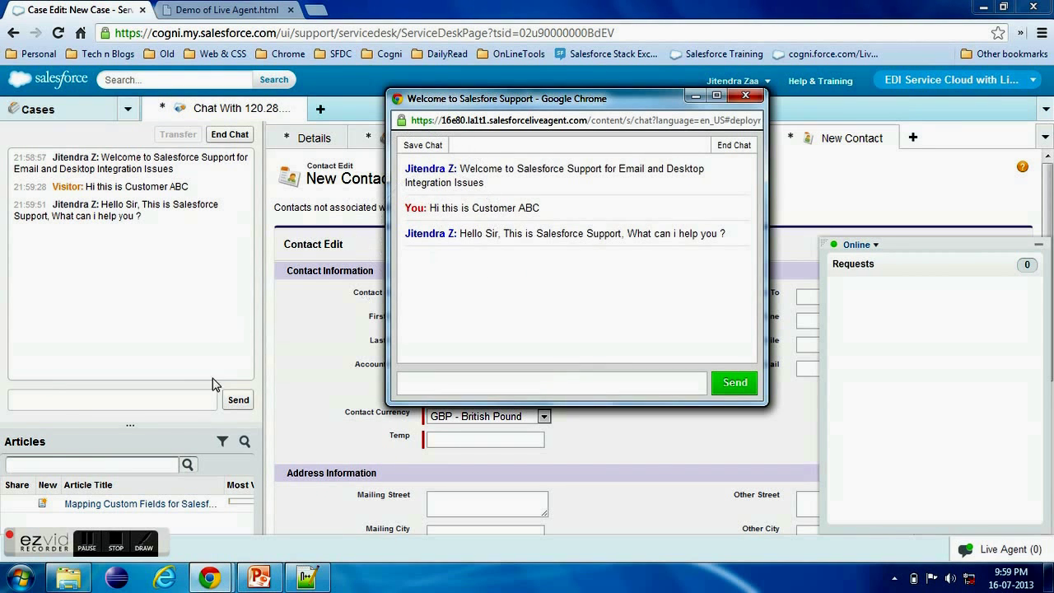
left_click(169, 326)
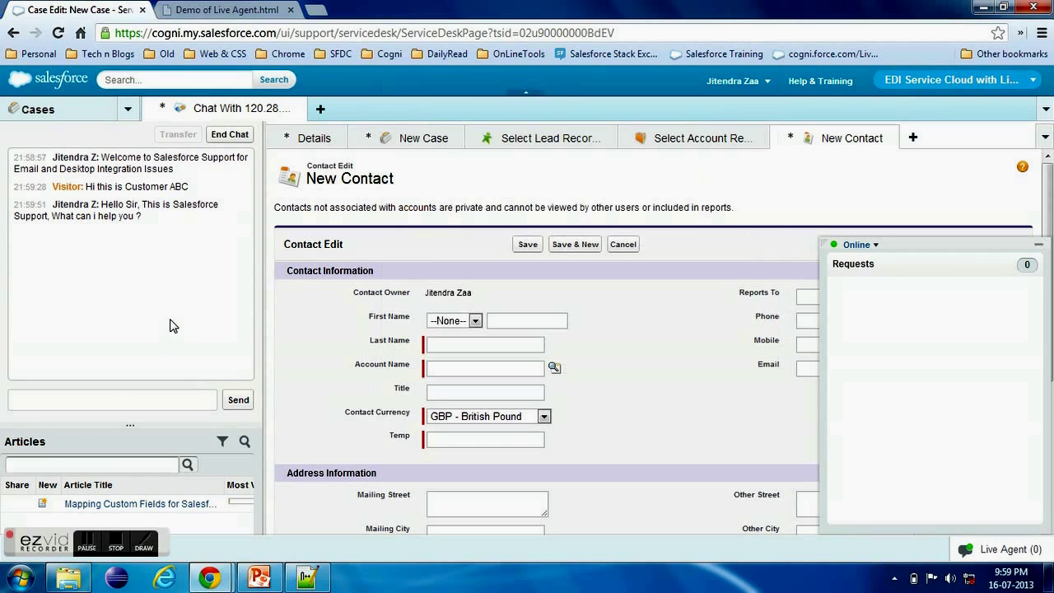
left_click(94, 505)
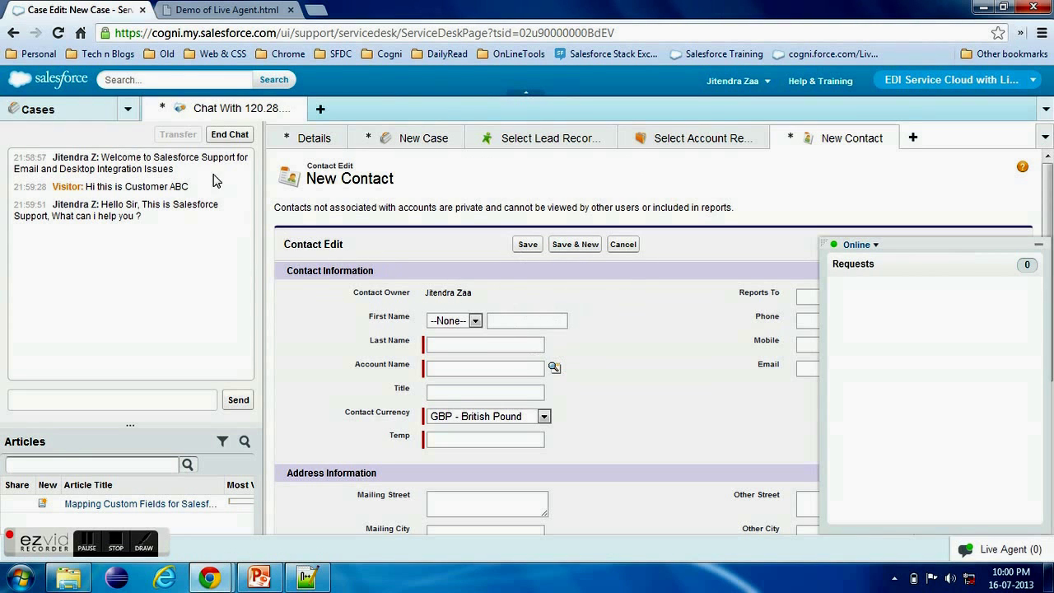
Scroll the New Contact form, then bring the customer's chat window back to the front
left_click(617, 346)
scroll(643, 351, "down", 3)
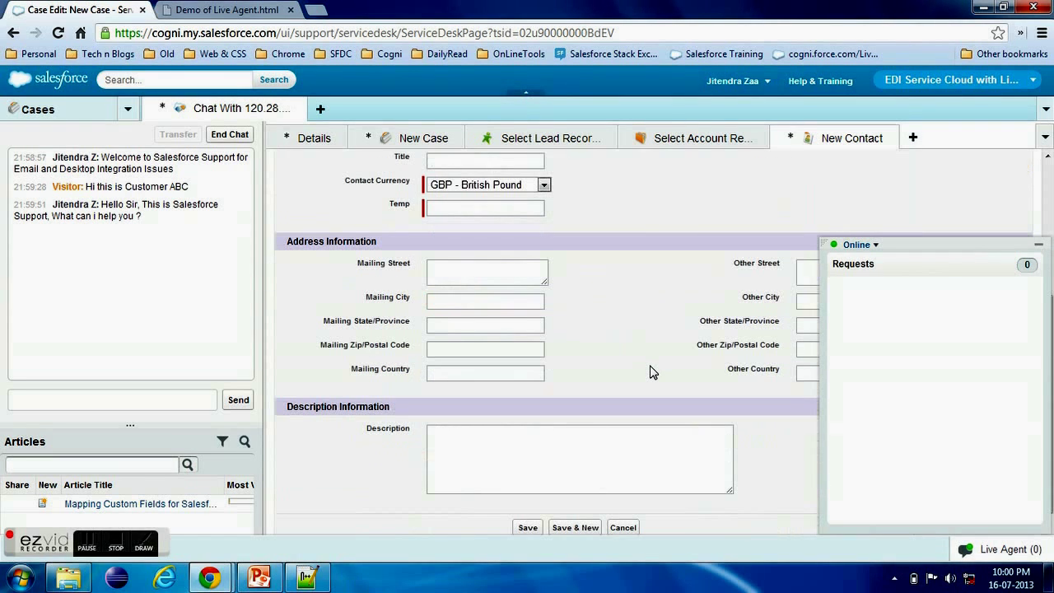
scroll(651, 372, "down", 1)
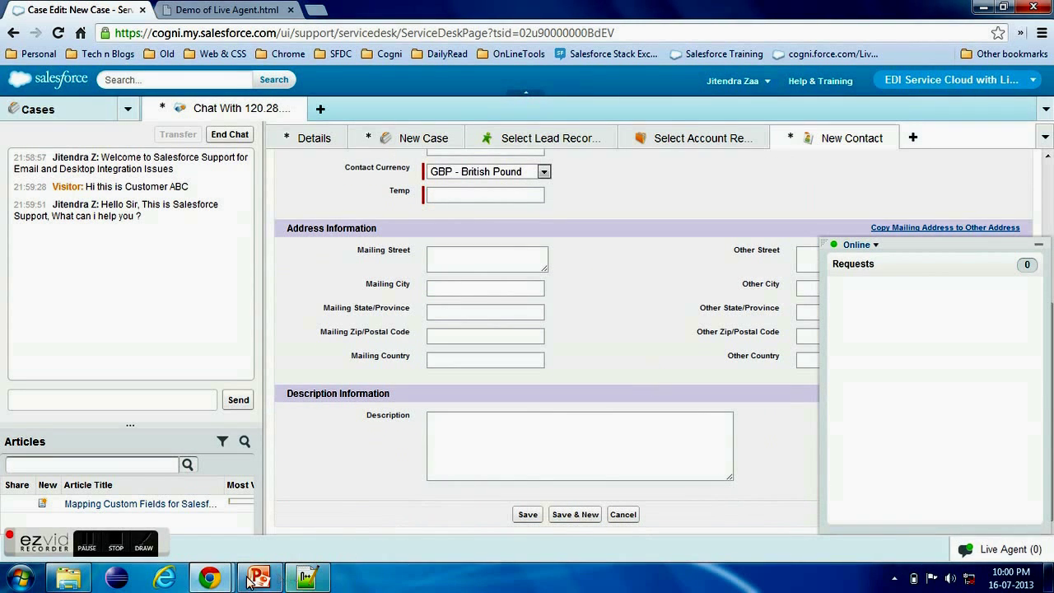
mouse_move(209, 577)
left_click(294, 511)
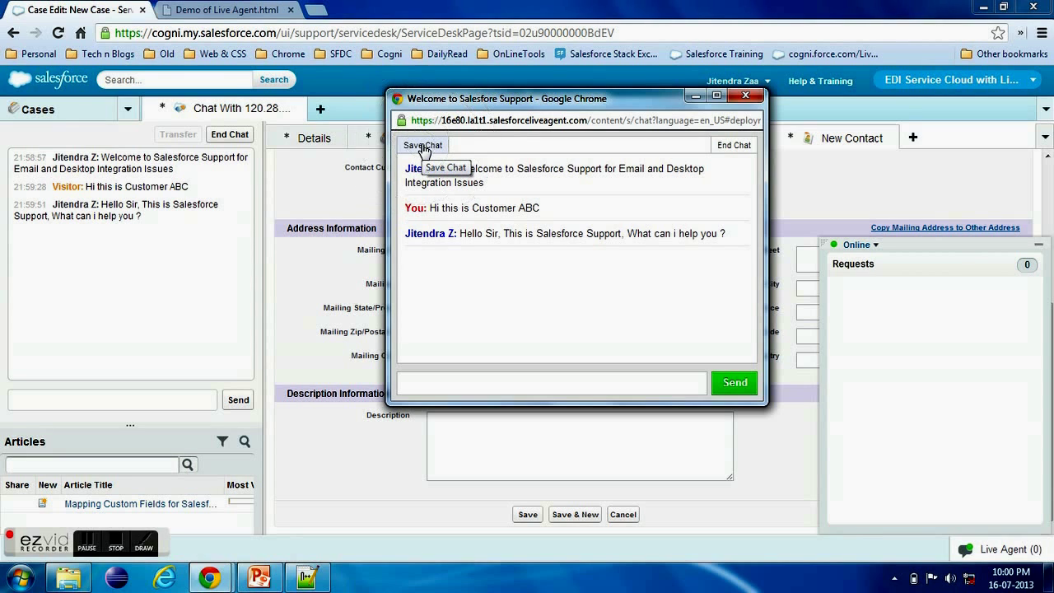
End the chat from the customer's side and close the visitor's chat window
left_click(741, 147)
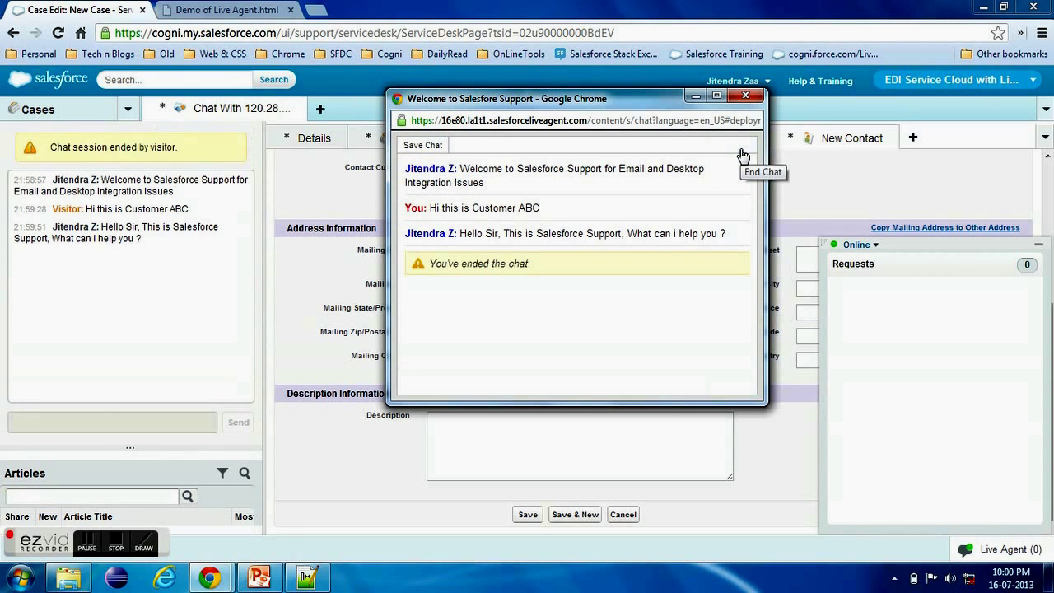
left_click(505, 265)
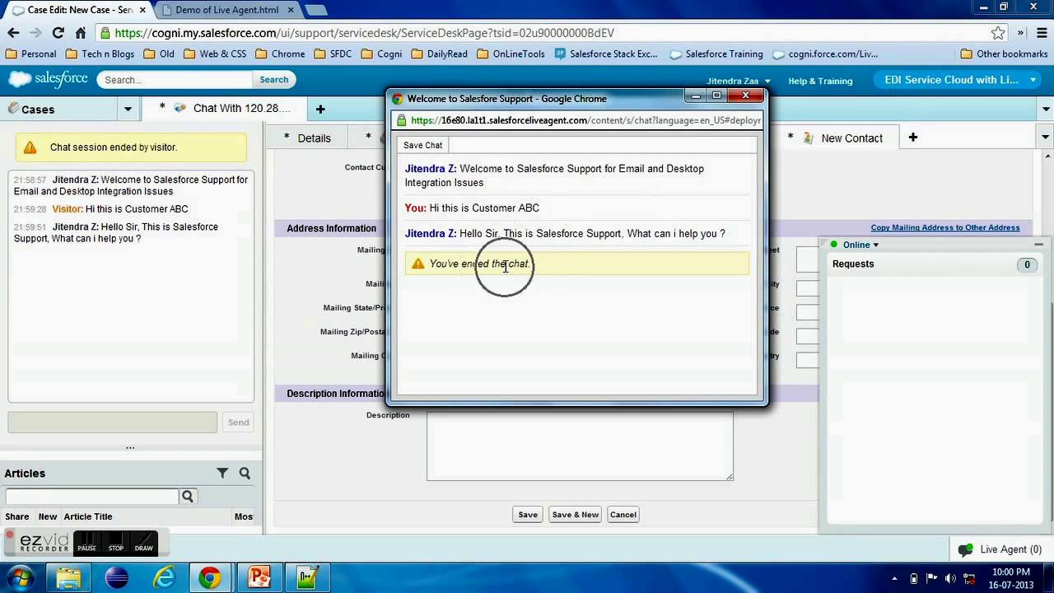
left_click(146, 158)
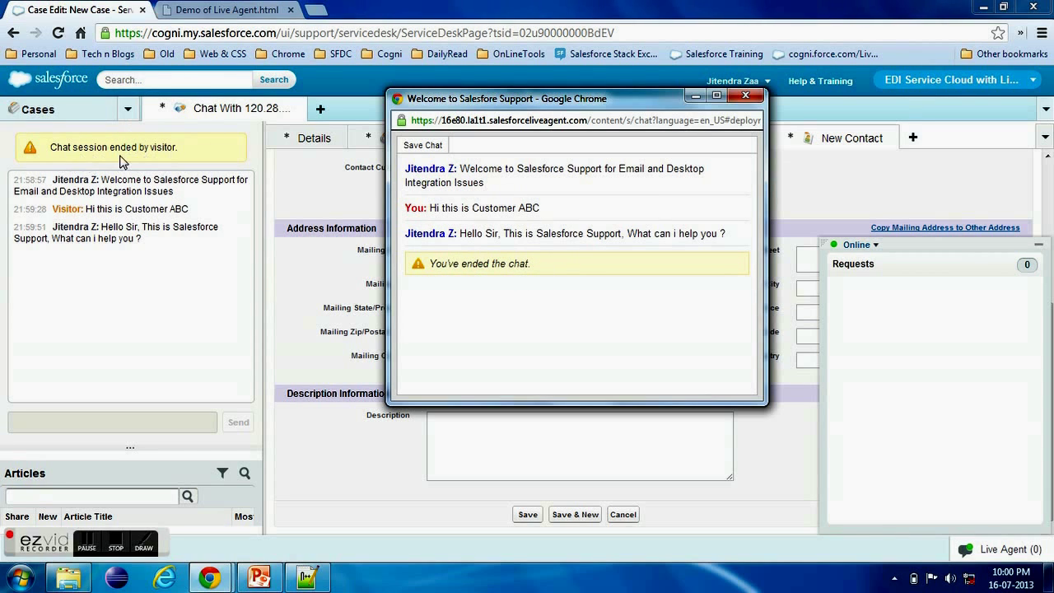
left_click(489, 269)
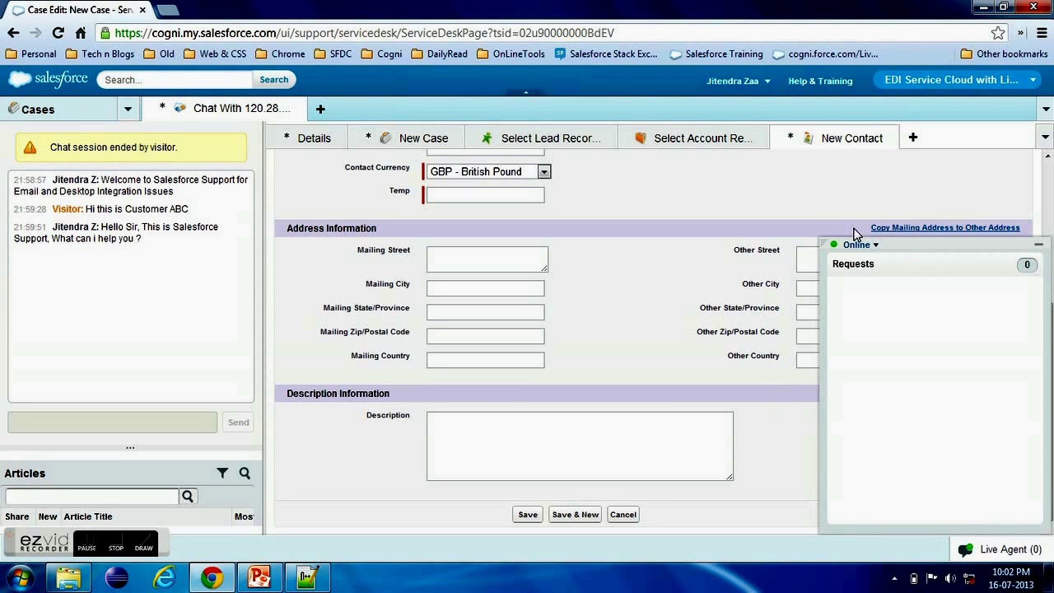
Change the agent's Live Agent status to Away, then to Offline
left_click(866, 247)
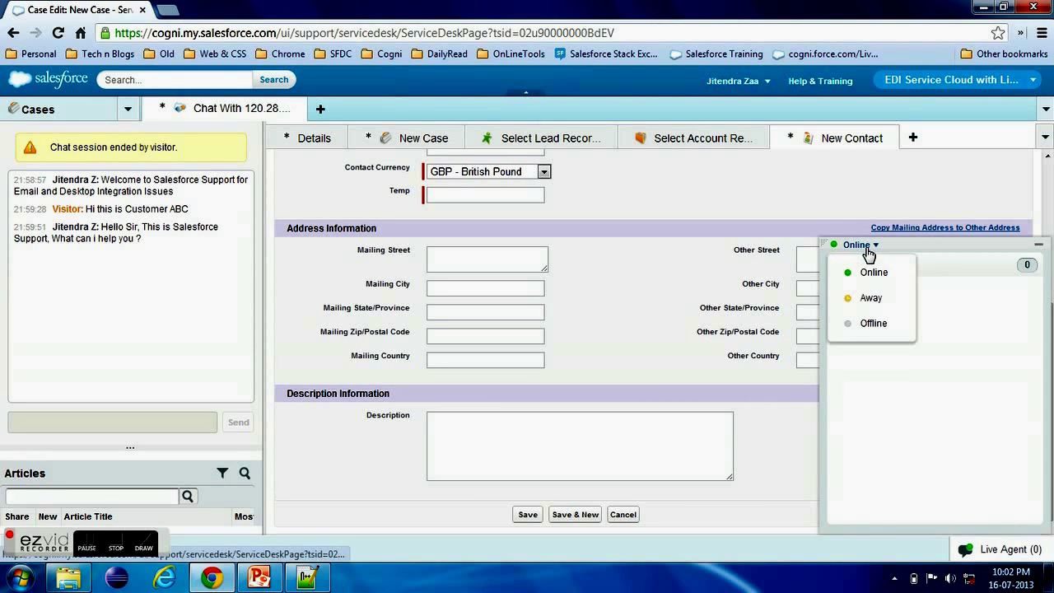
left_click(870, 300)
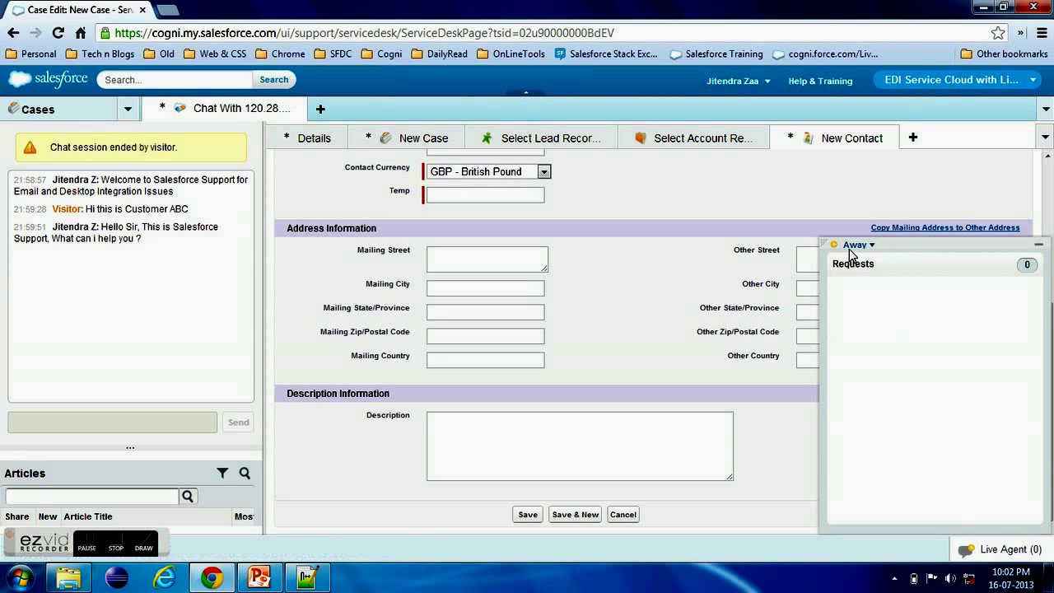
left_click(852, 247)
left_click(869, 328)
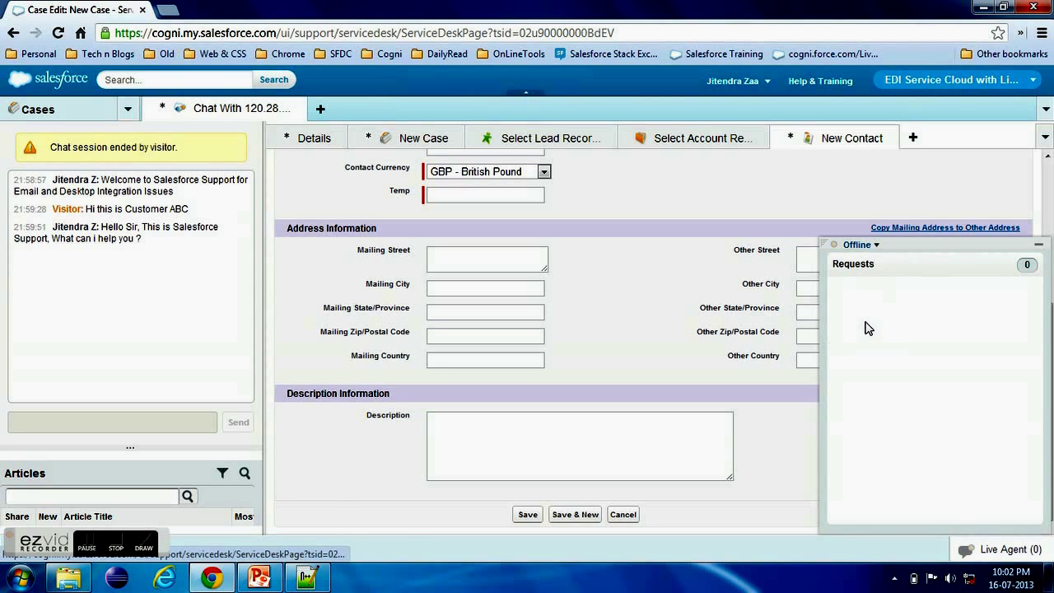